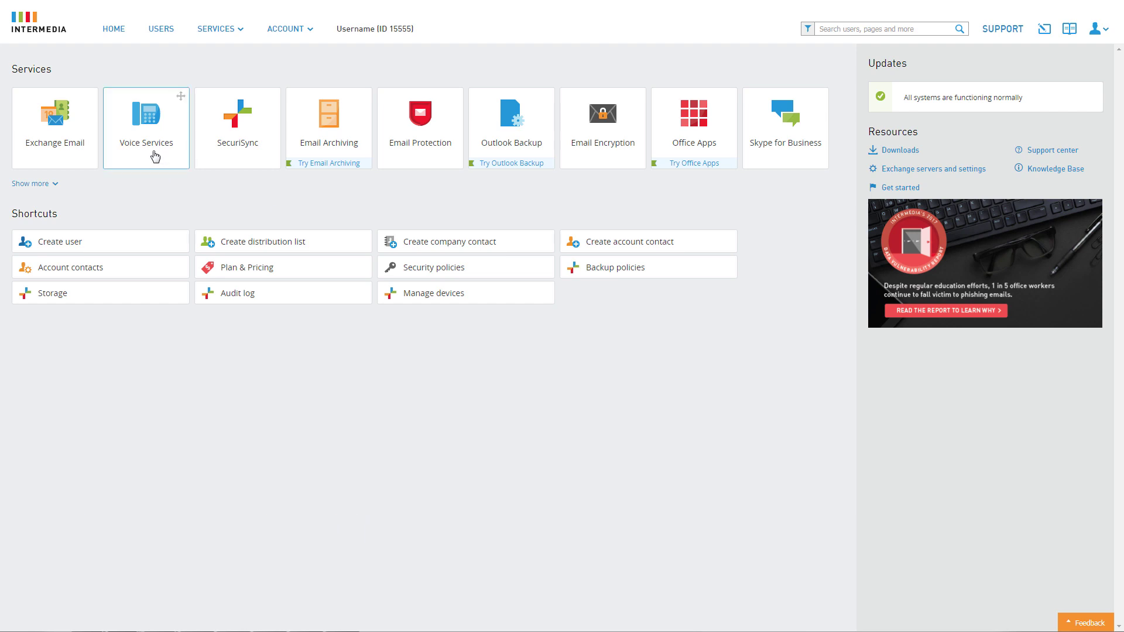
- Go to Services > Voice Services and open the Auto Attendant list showing Main Auto Attendant (800)
left_click(227, 36)
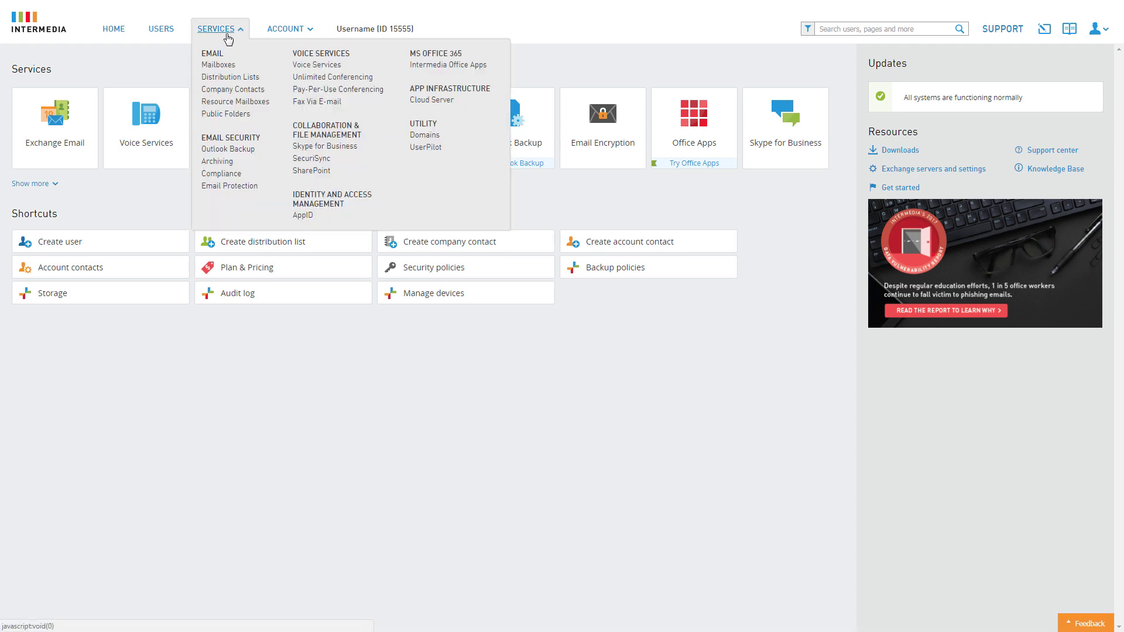
left_click(315, 66)
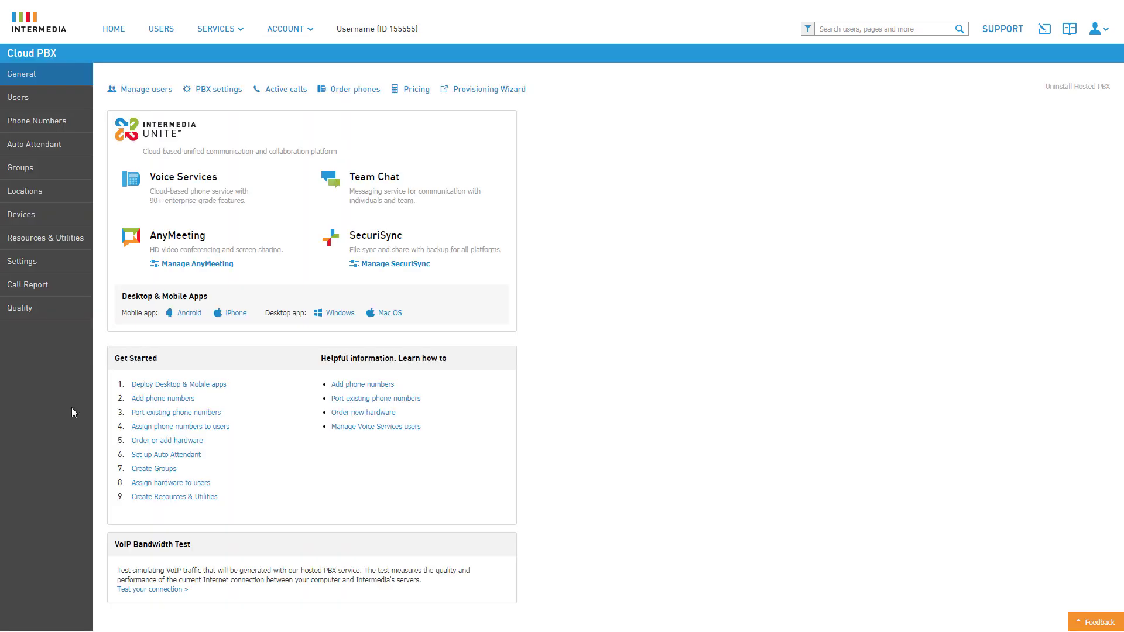
left_click(57, 146)
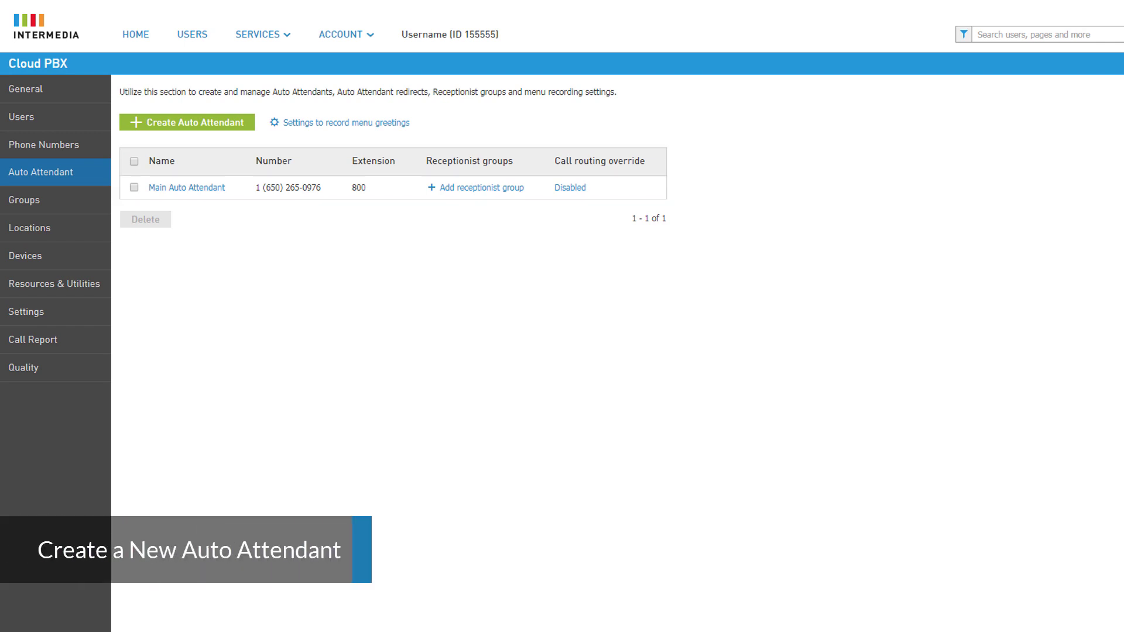
- Create the 'Customer Support' auto attendant at extension 700 with a local number, accepting the charges
left_click(225, 130)
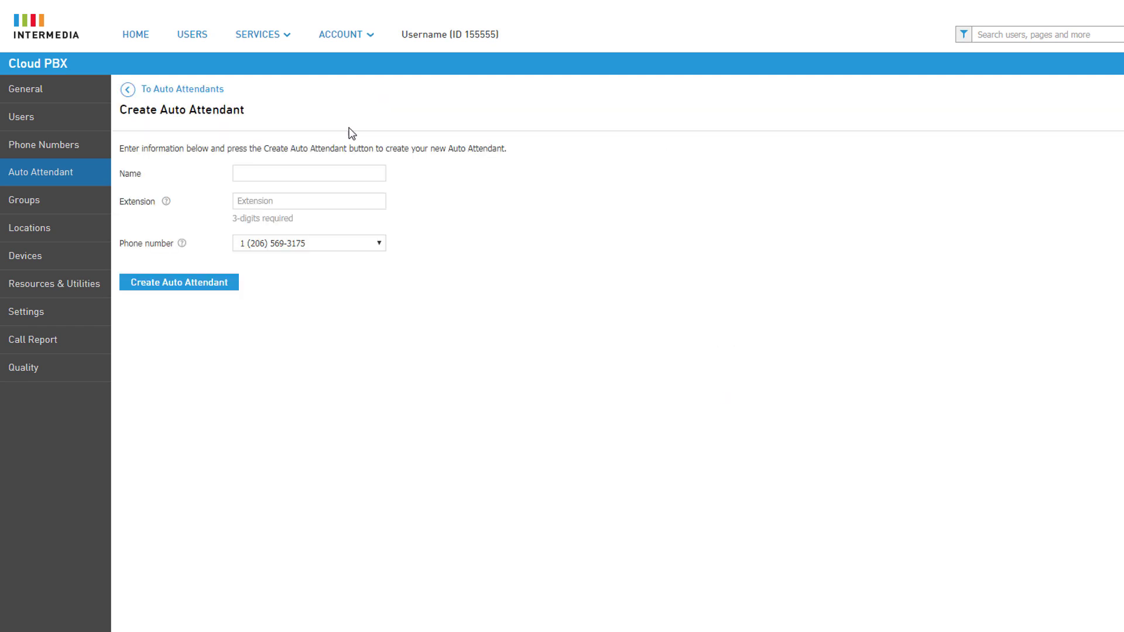
left_click(364, 172)
type("Customer Support")
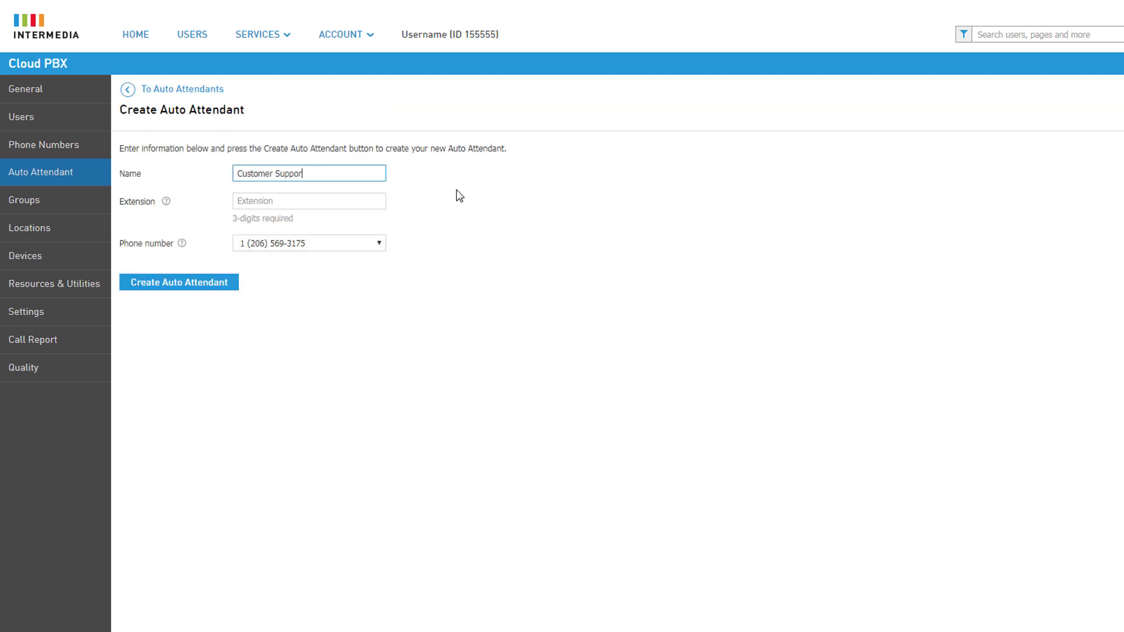
left_click(378, 201)
type("700")
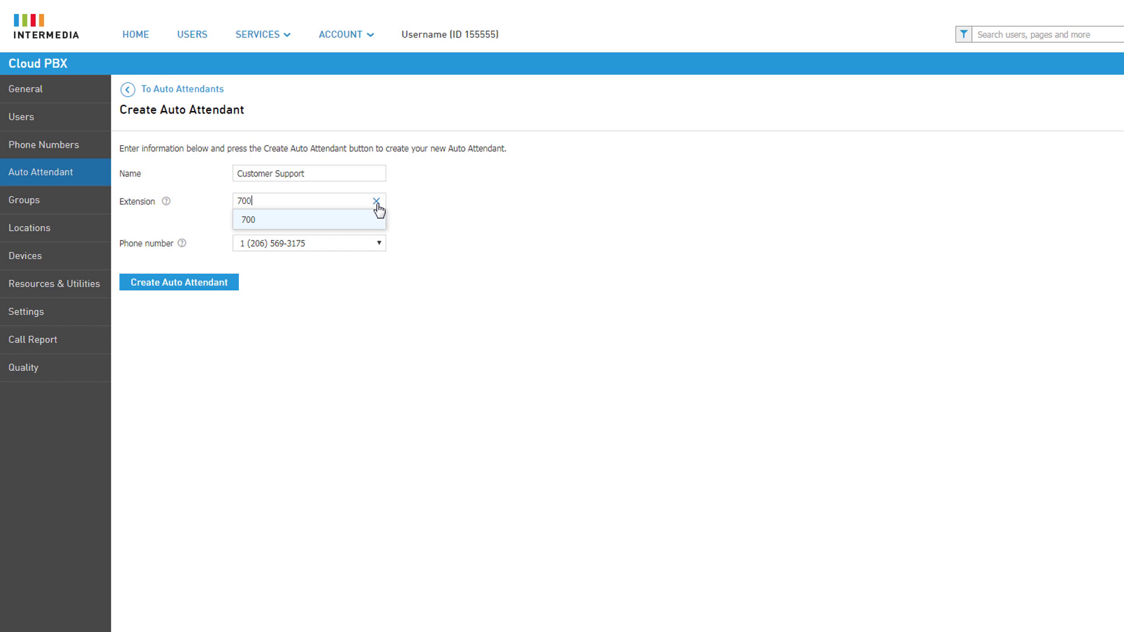
left_click(309, 223)
left_click(379, 243)
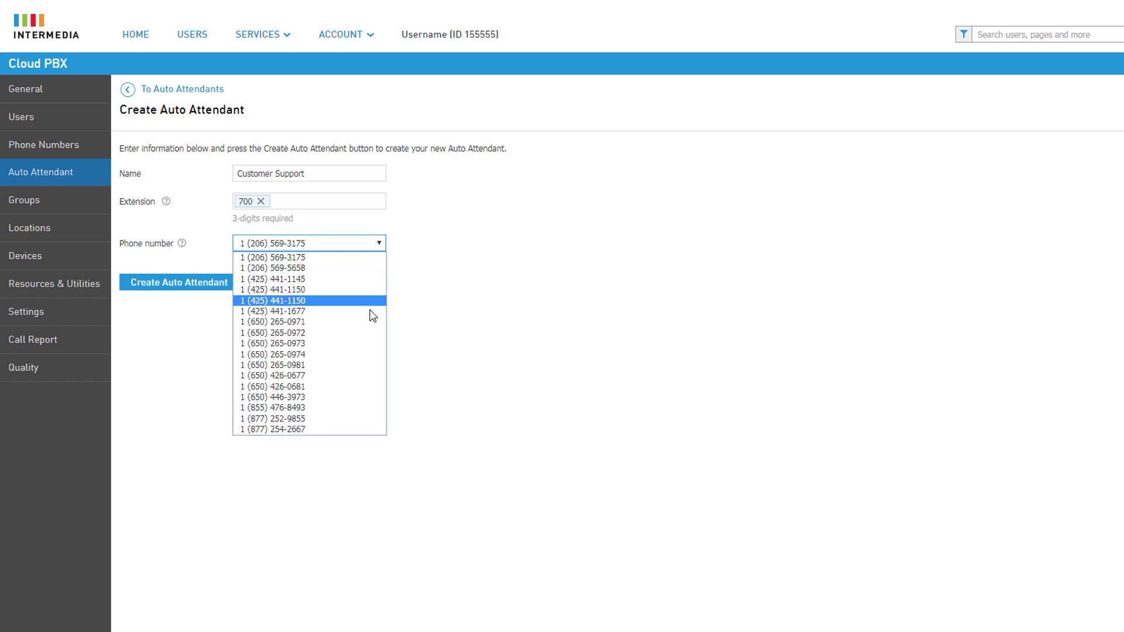
left_click(352, 388)
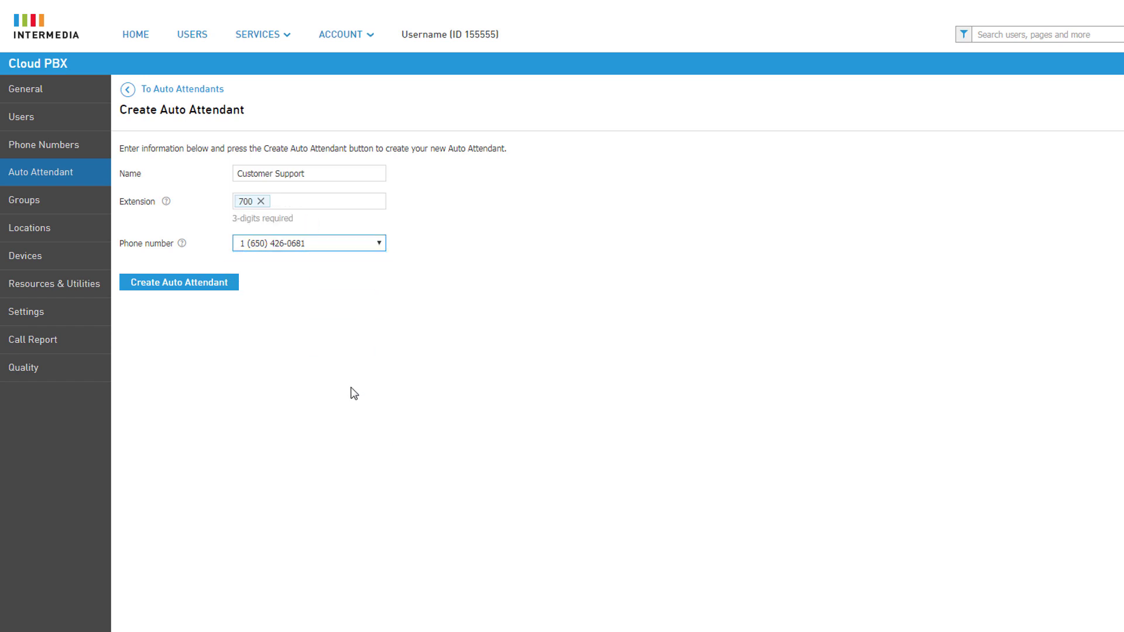
left_click(229, 290)
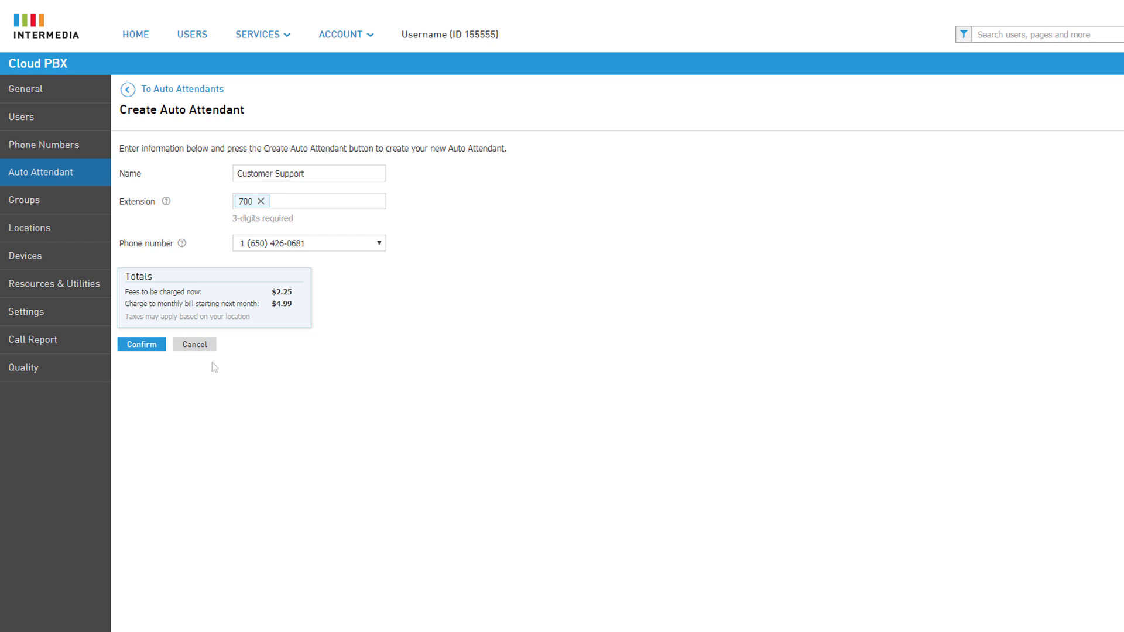
left_click(142, 346)
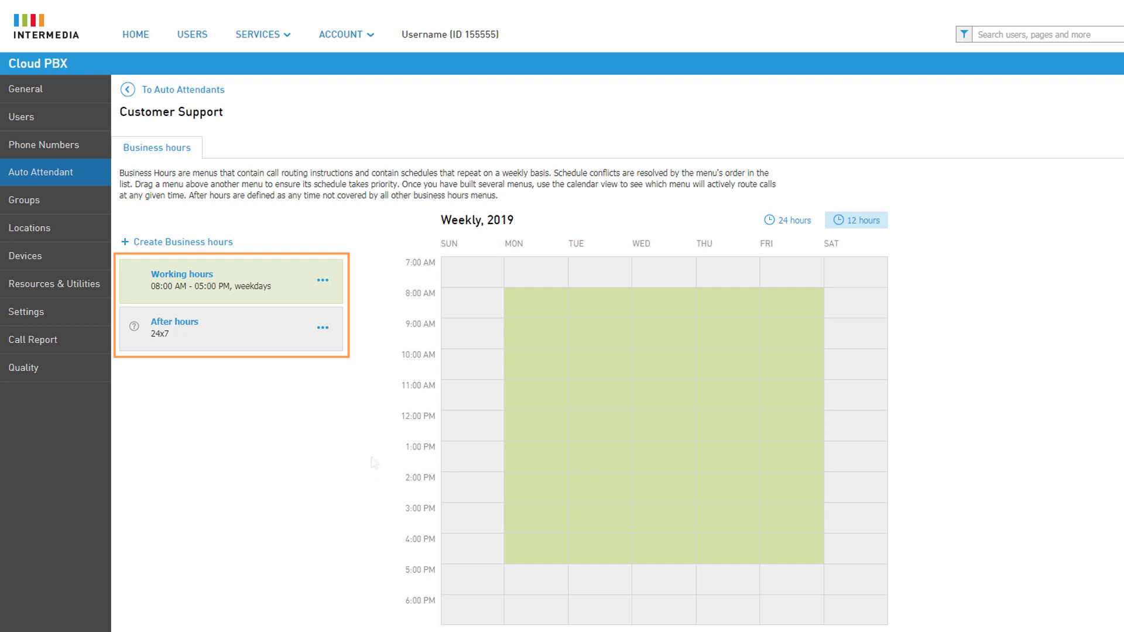
- Check the Working hours menu actions and preview the calendar in 24-hour view, then 12-hour
left_click(329, 284)
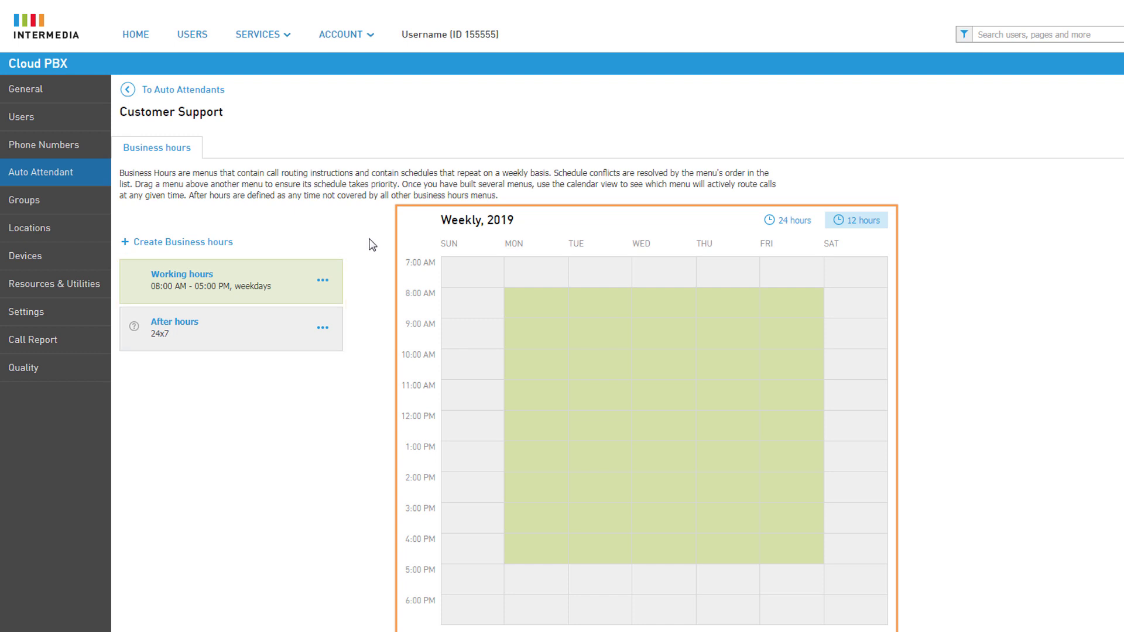
left_click(778, 222)
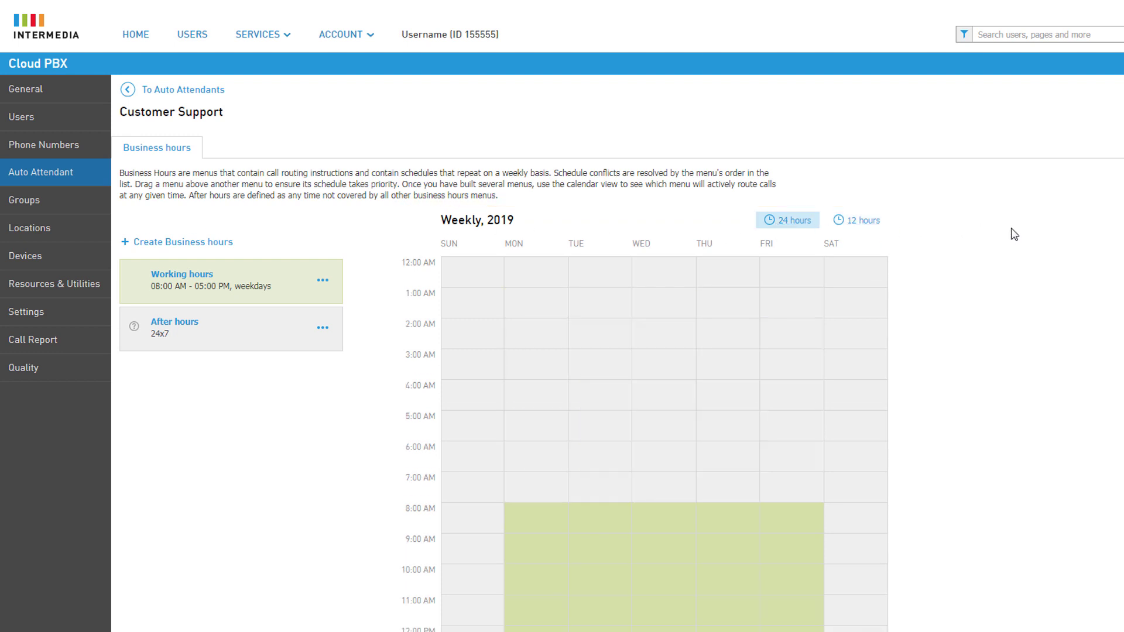
scroll(1011, 229, "down", 4)
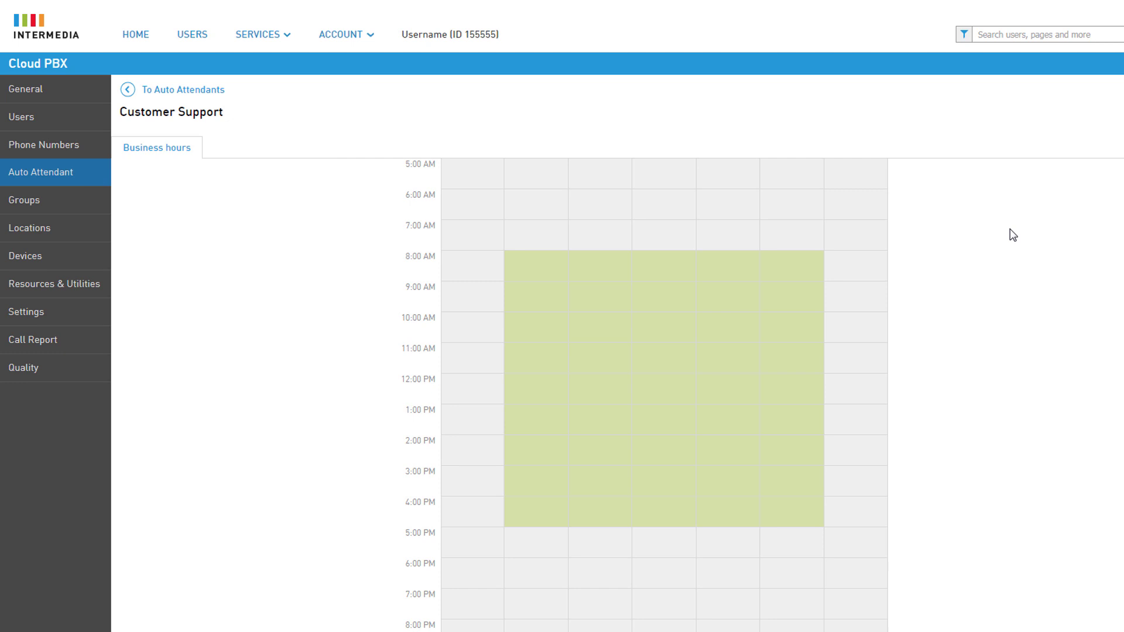
scroll(1010, 231, "up", 4)
left_click(868, 223)
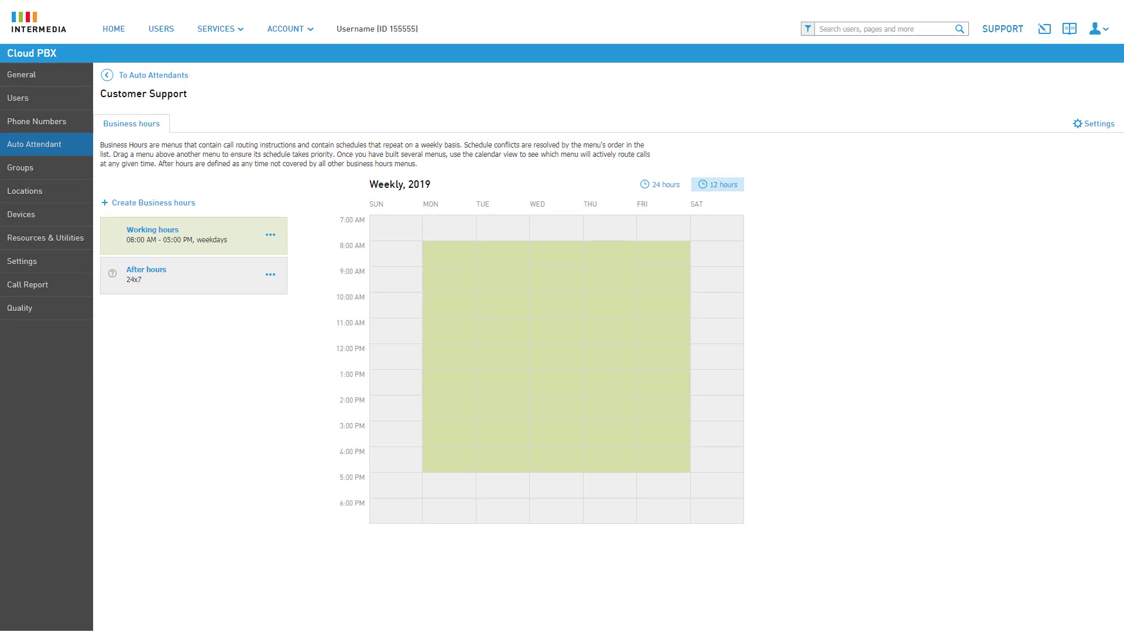
- Browse Customer Support's Voicemails and Voicemail settings, then bring up the Assign phone number list from General
left_click(1084, 126)
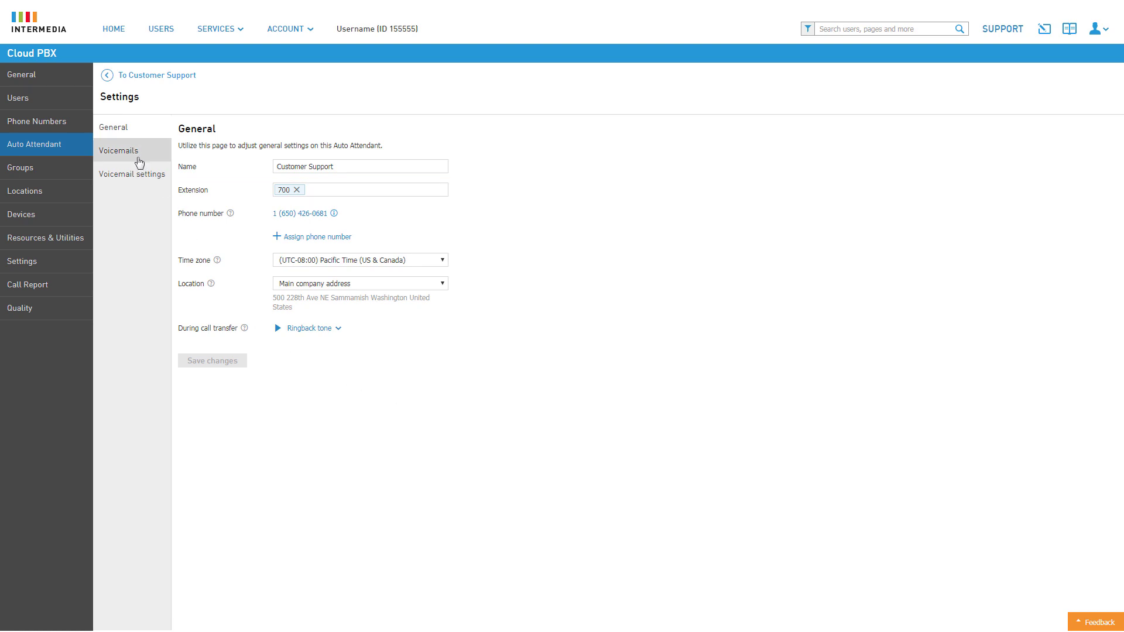
left_click(140, 162)
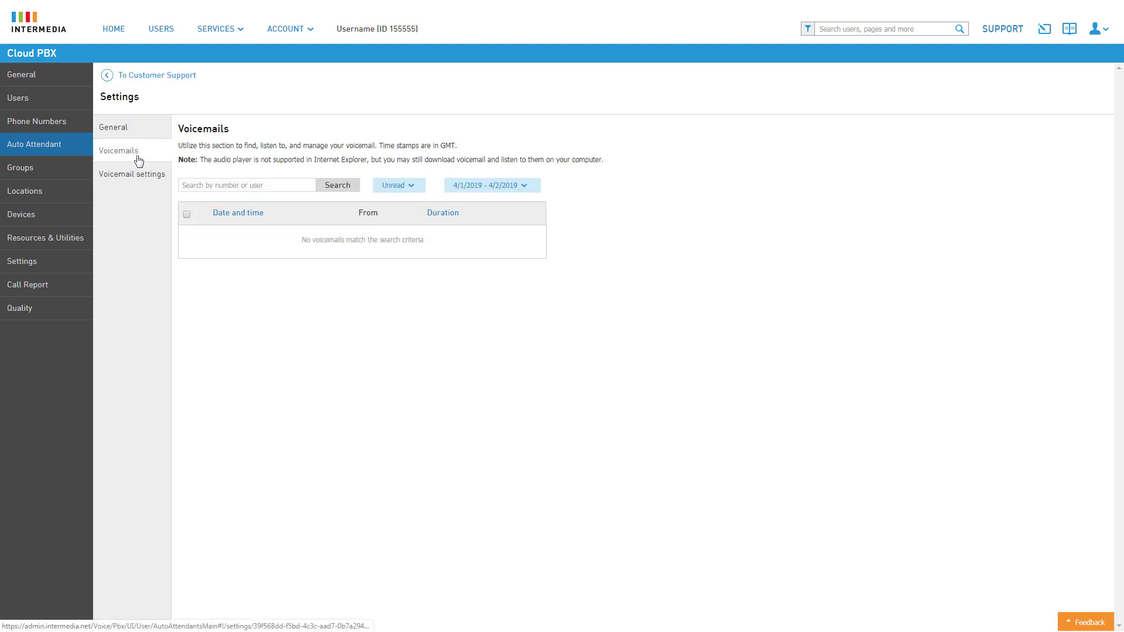
left_click(147, 180)
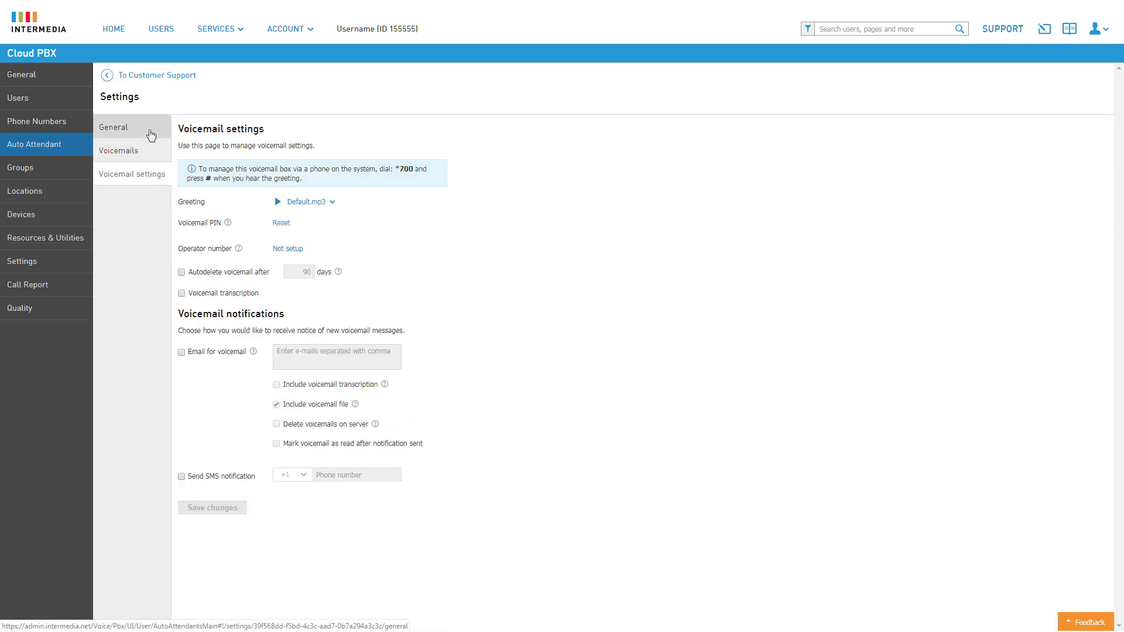
left_click(151, 134)
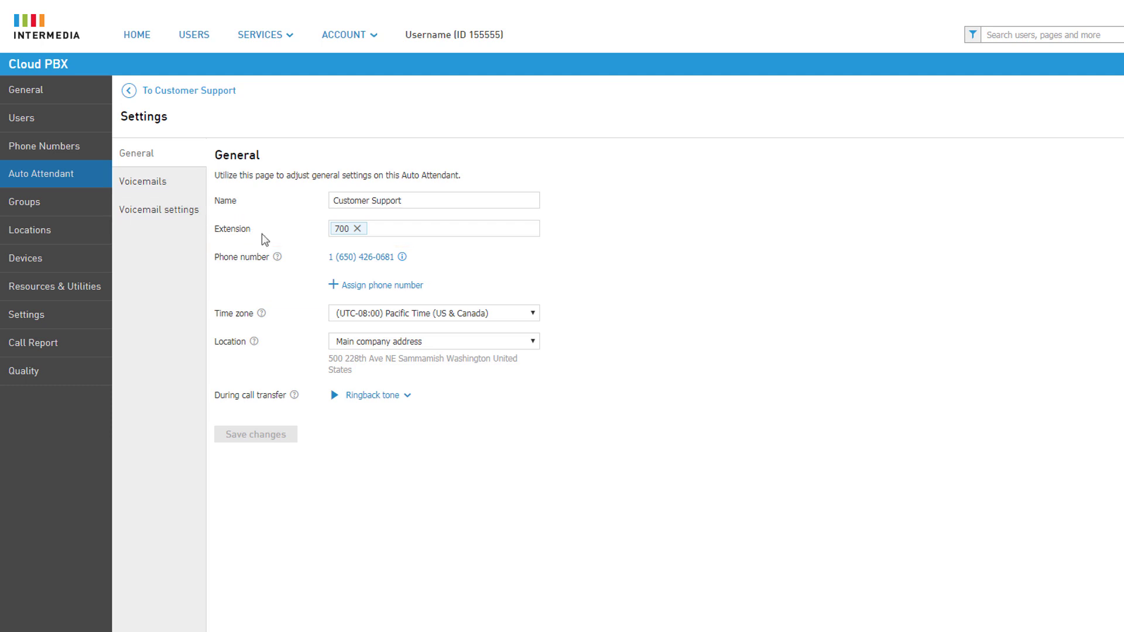
left_click(368, 287)
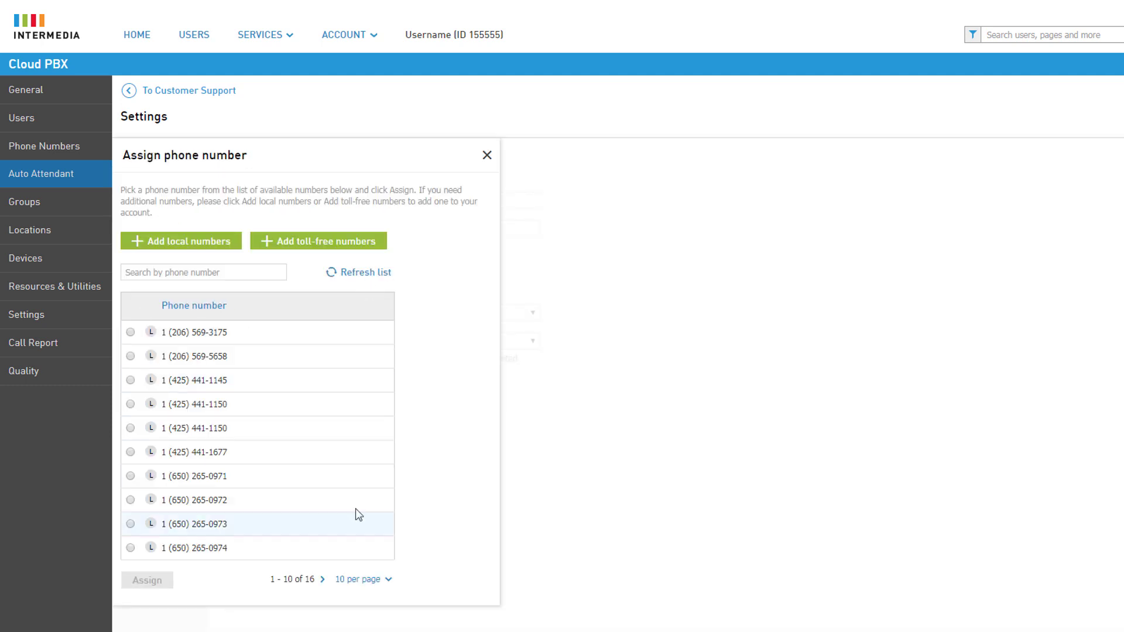
- Assign a toll-free number from page 2 to Customer Support and review its plan options unchanged
left_click(328, 579)
left_click(131, 404)
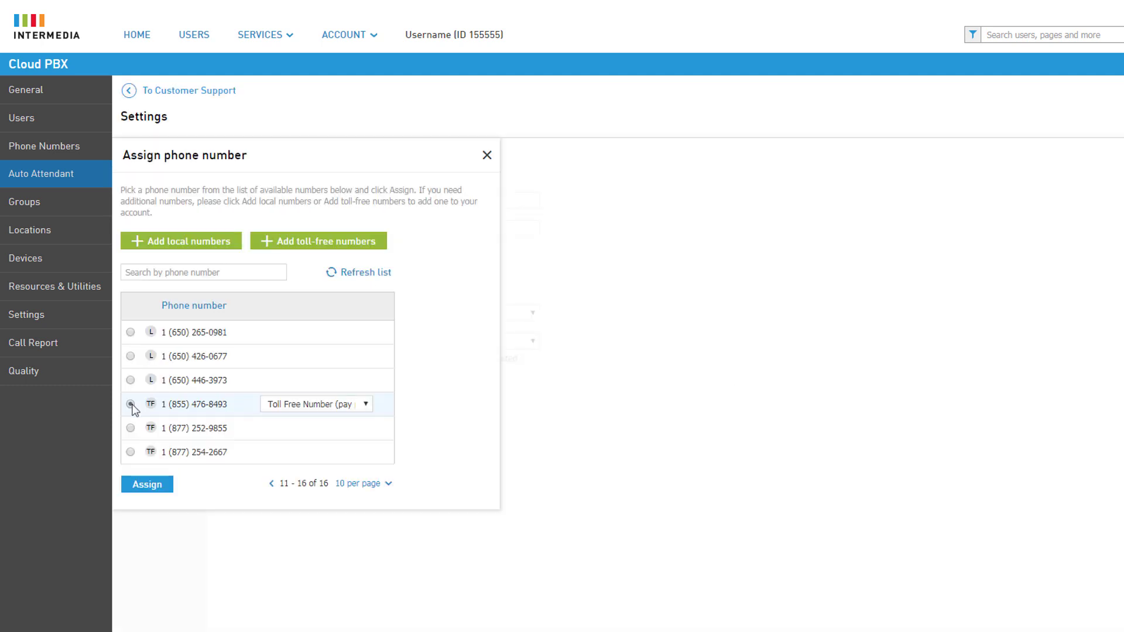
left_click(166, 485)
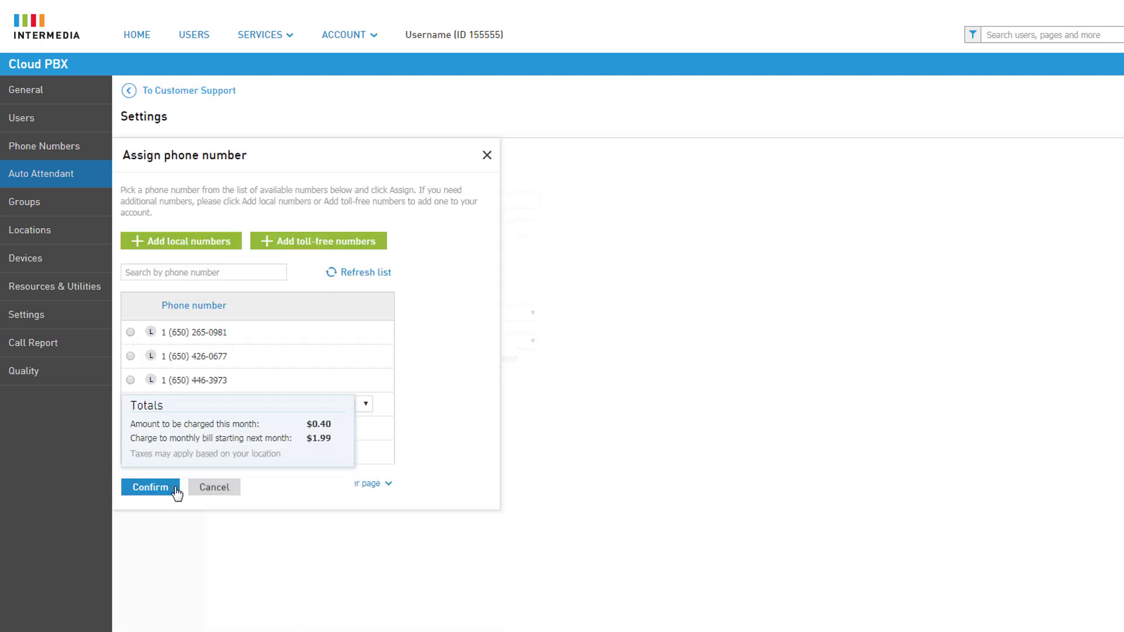
left_click(175, 491)
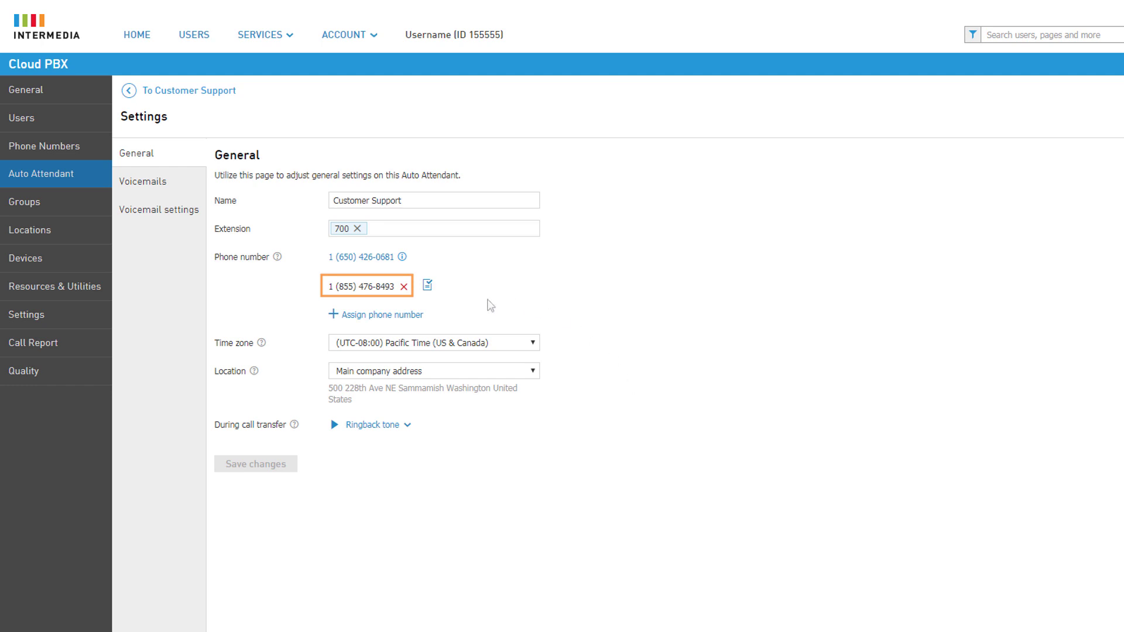
left_click(428, 286)
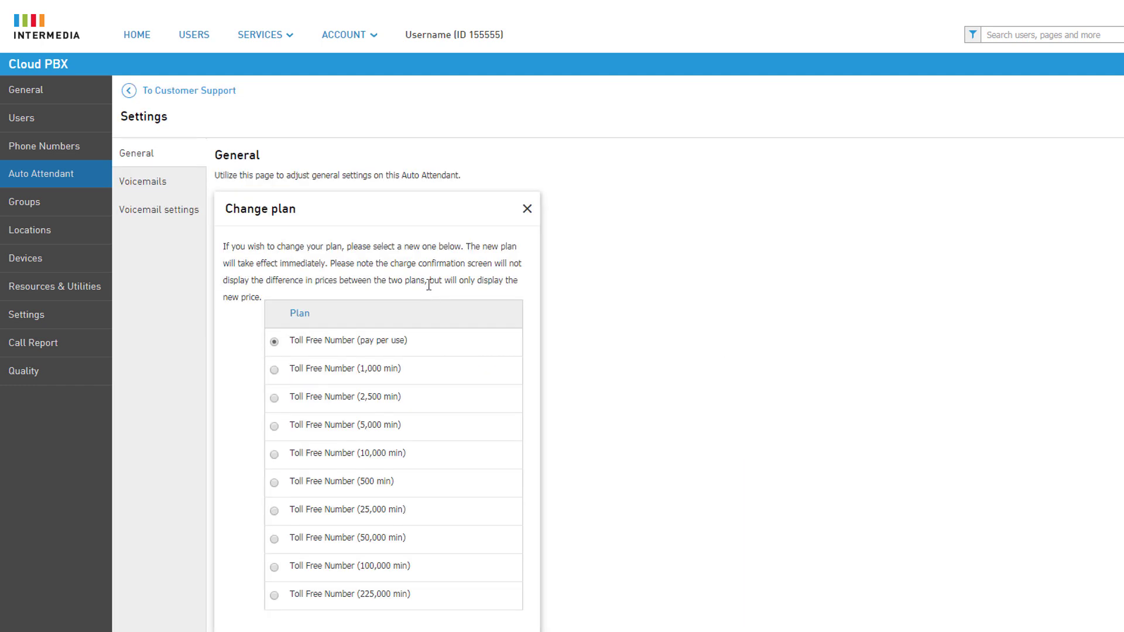
left_click(526, 212)
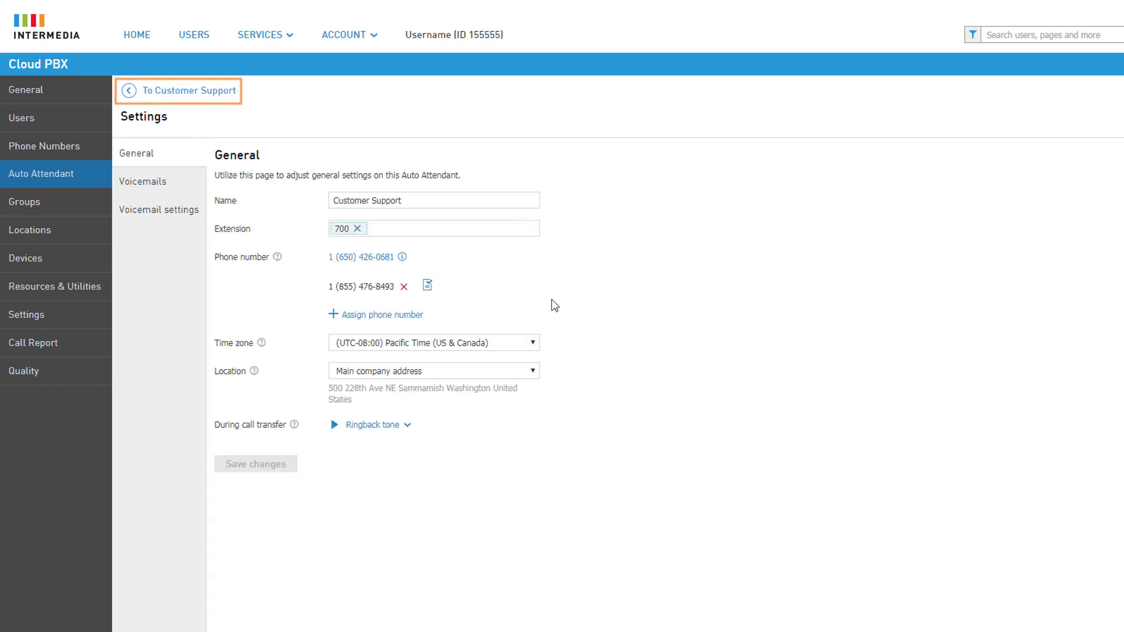
- Open the Working hours menu's schedule editor and preview the Custom and 24x7 types without saving
left_click(207, 93)
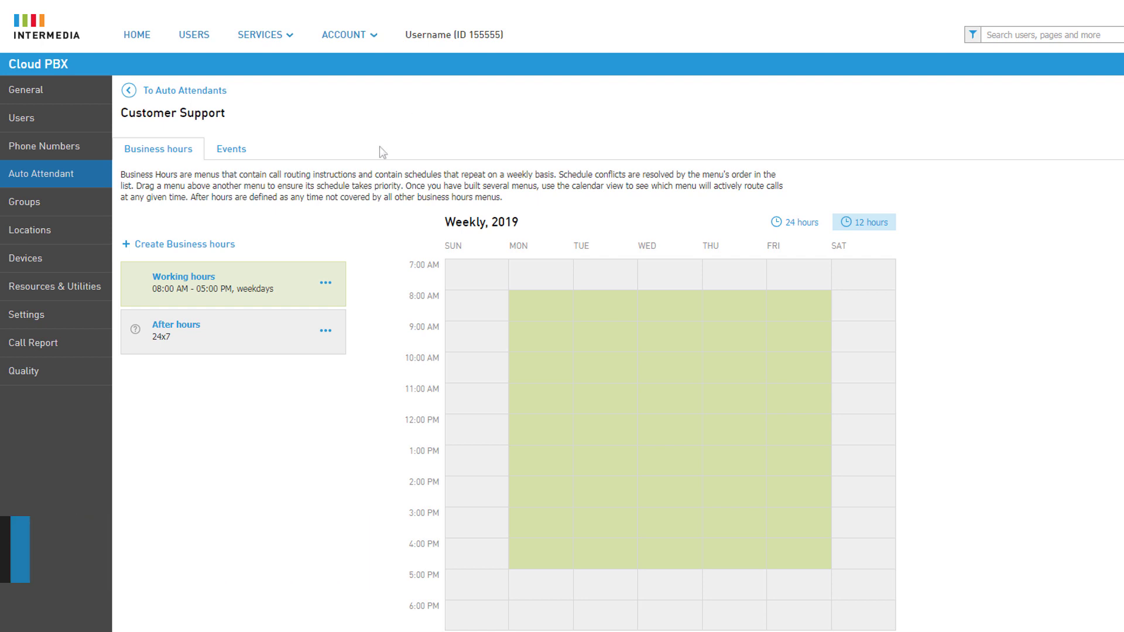
left_click(210, 281)
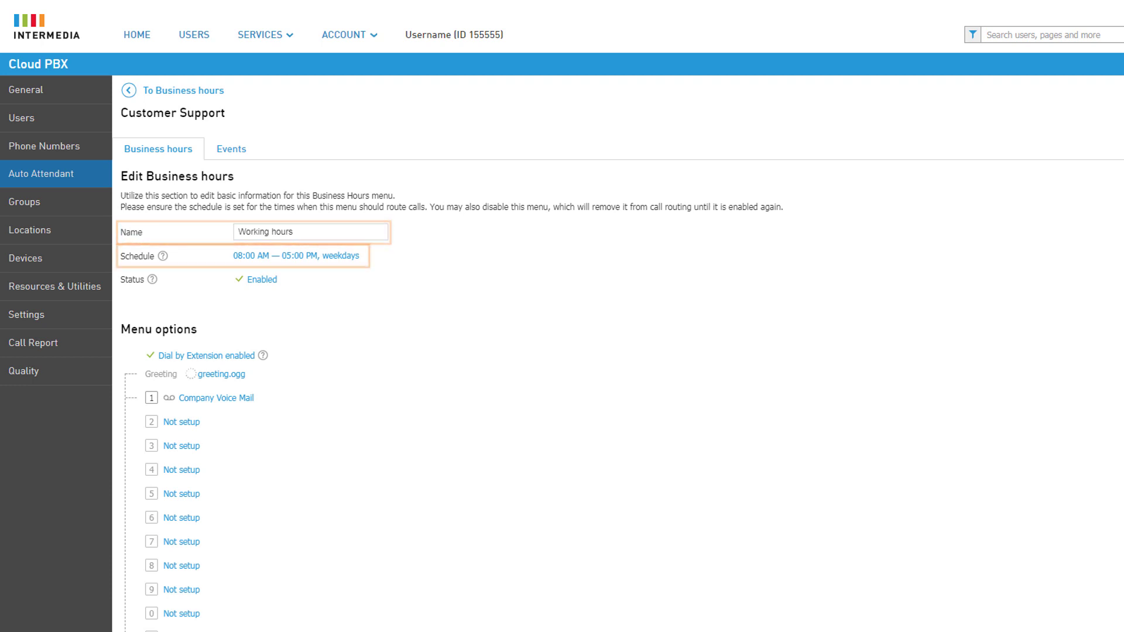
left_click(344, 257)
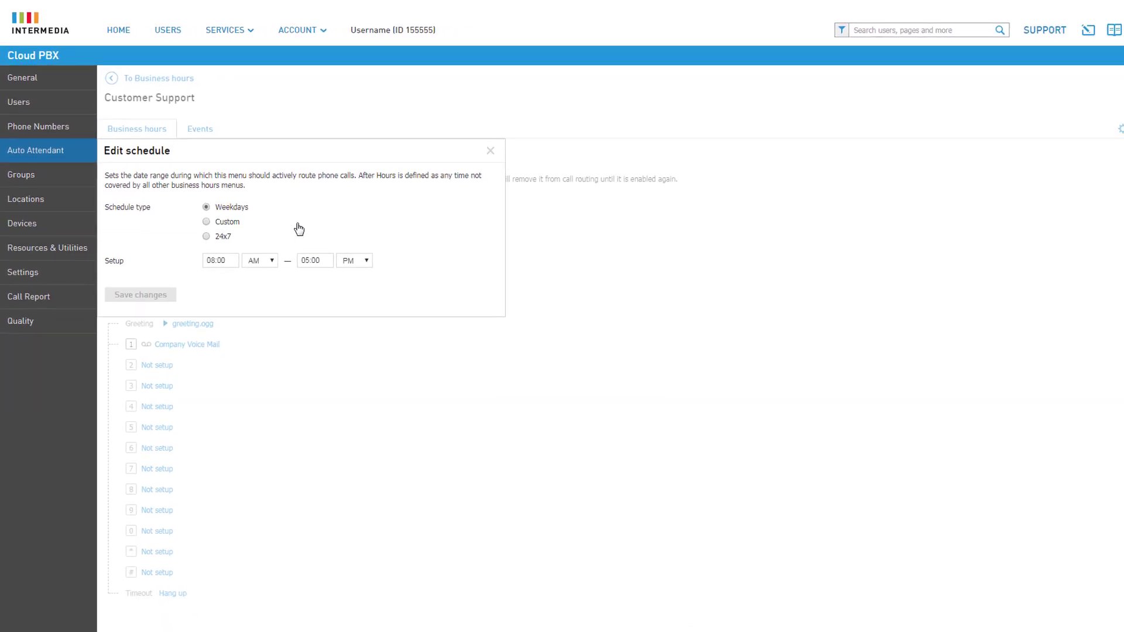
left_click(237, 222)
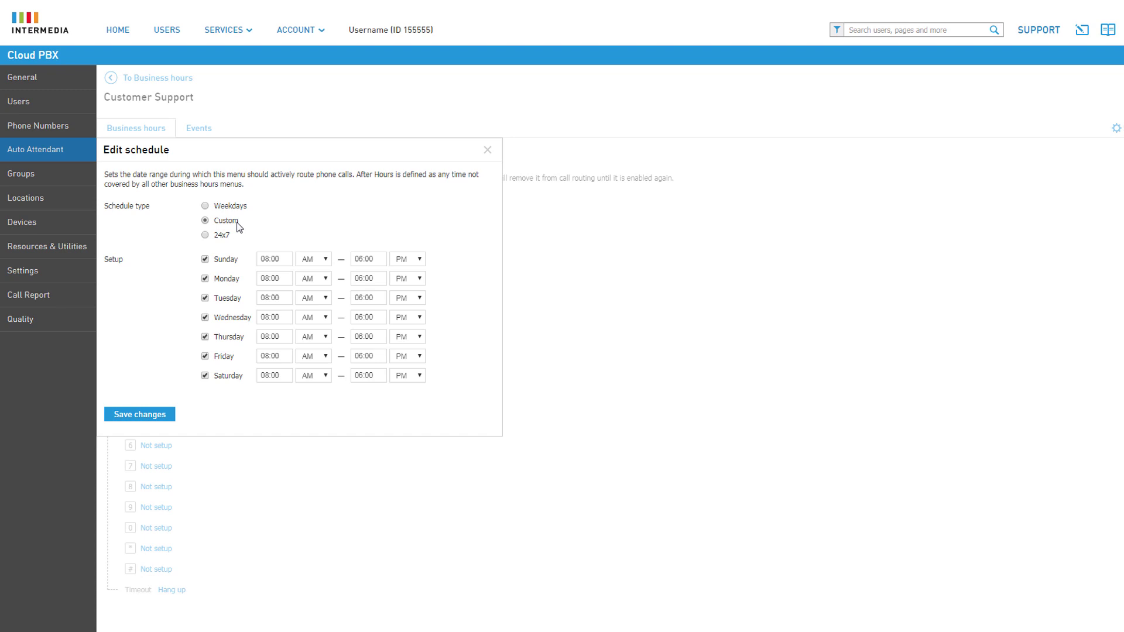
left_click(221, 236)
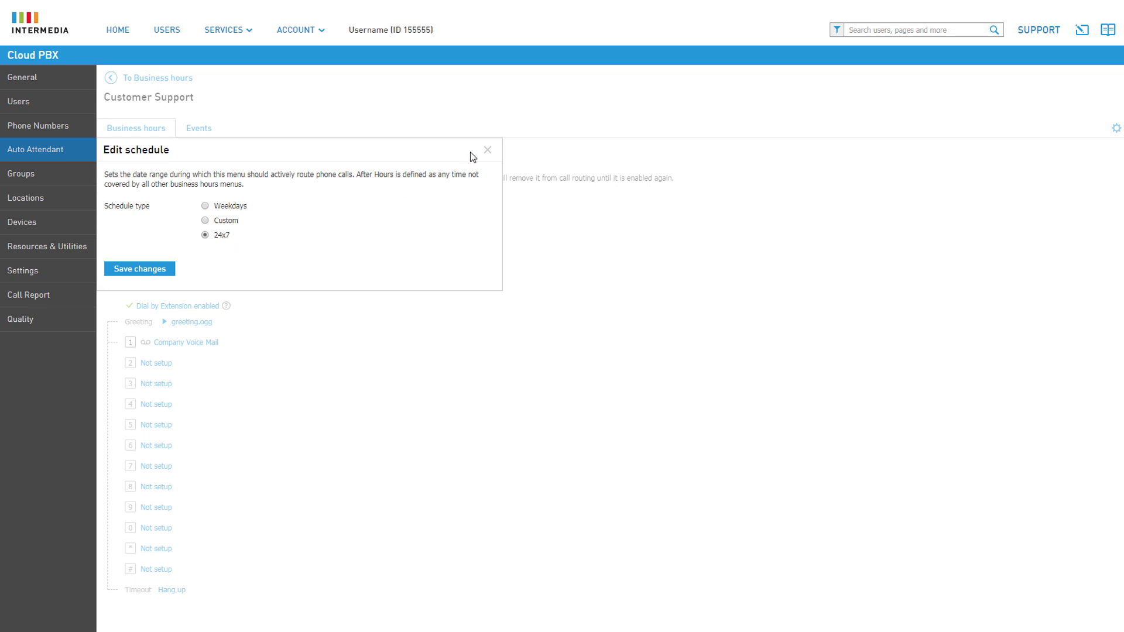
left_click(487, 151)
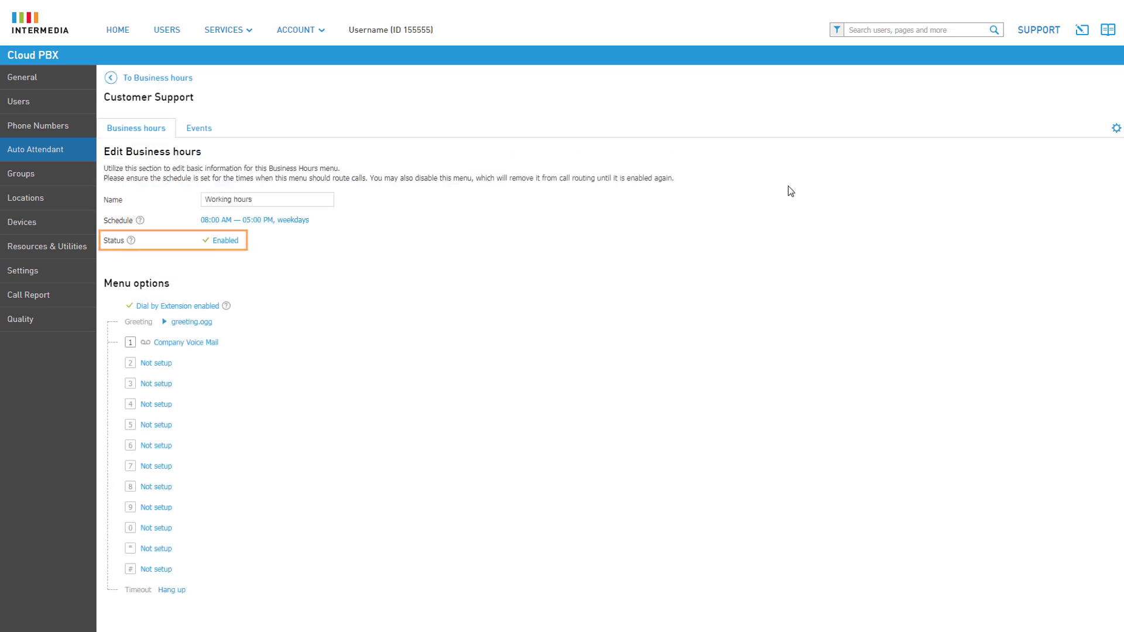
left_click(230, 244)
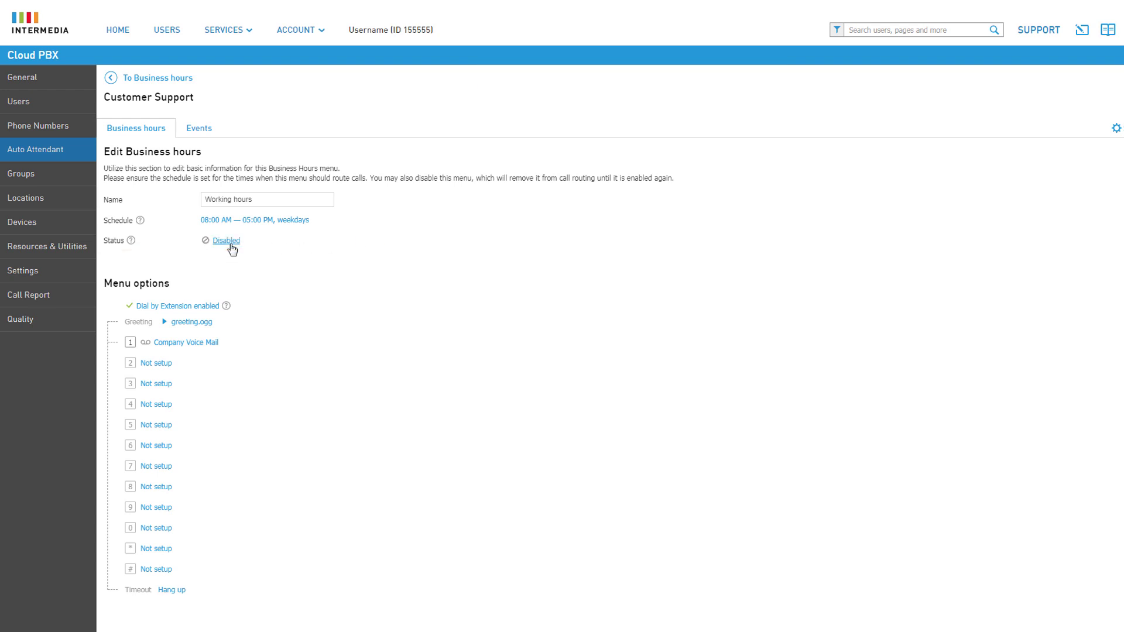
left_click(233, 249)
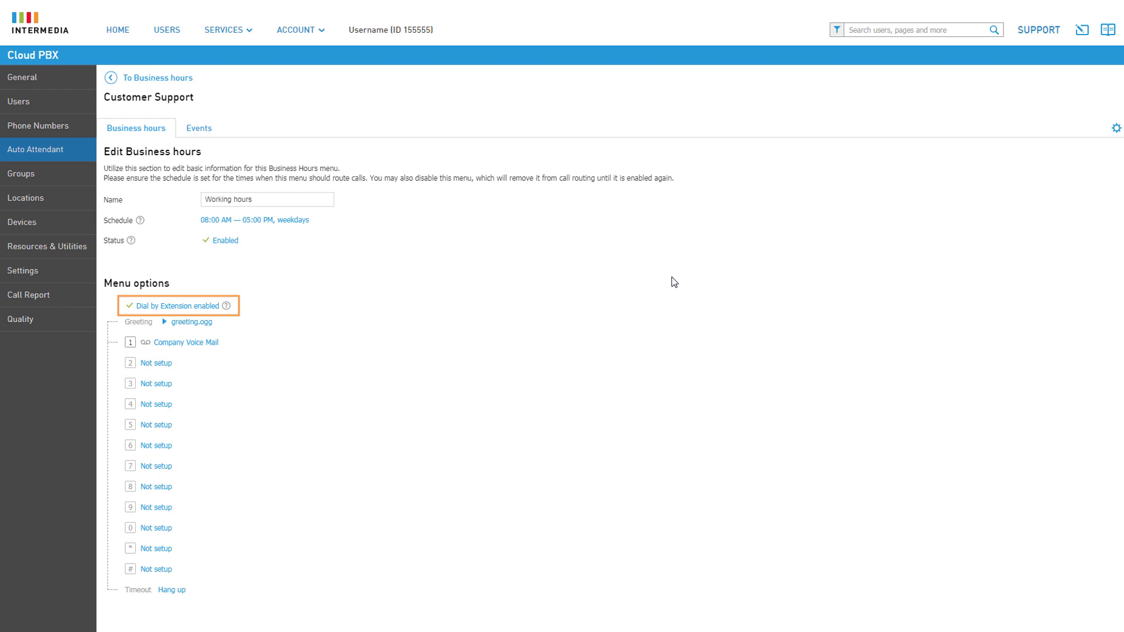
left_click(206, 309)
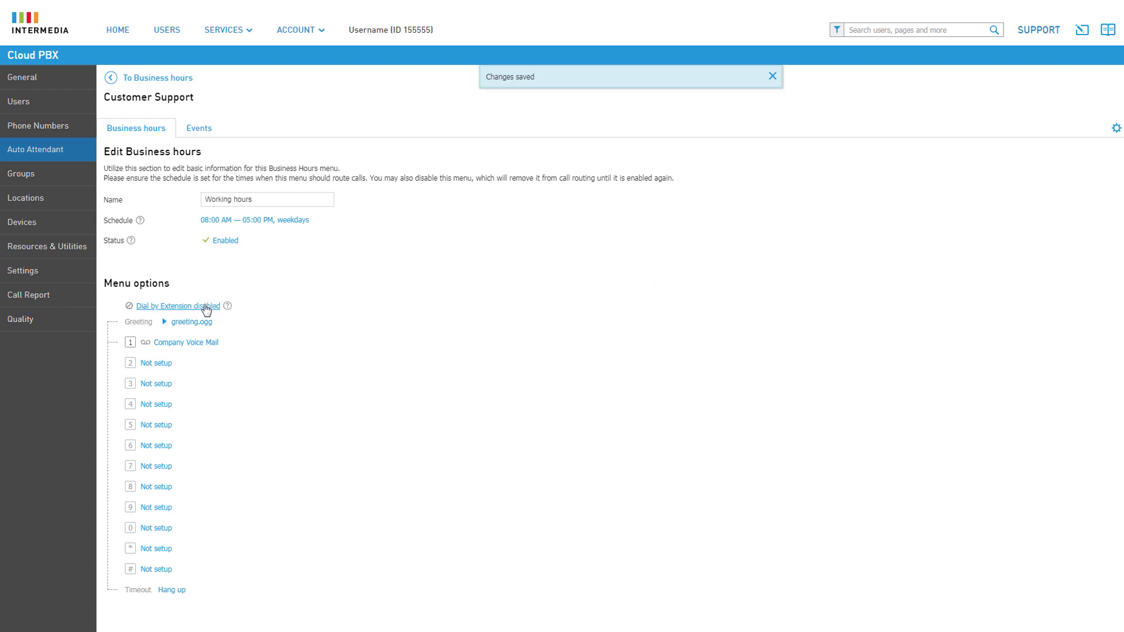
left_click(215, 307)
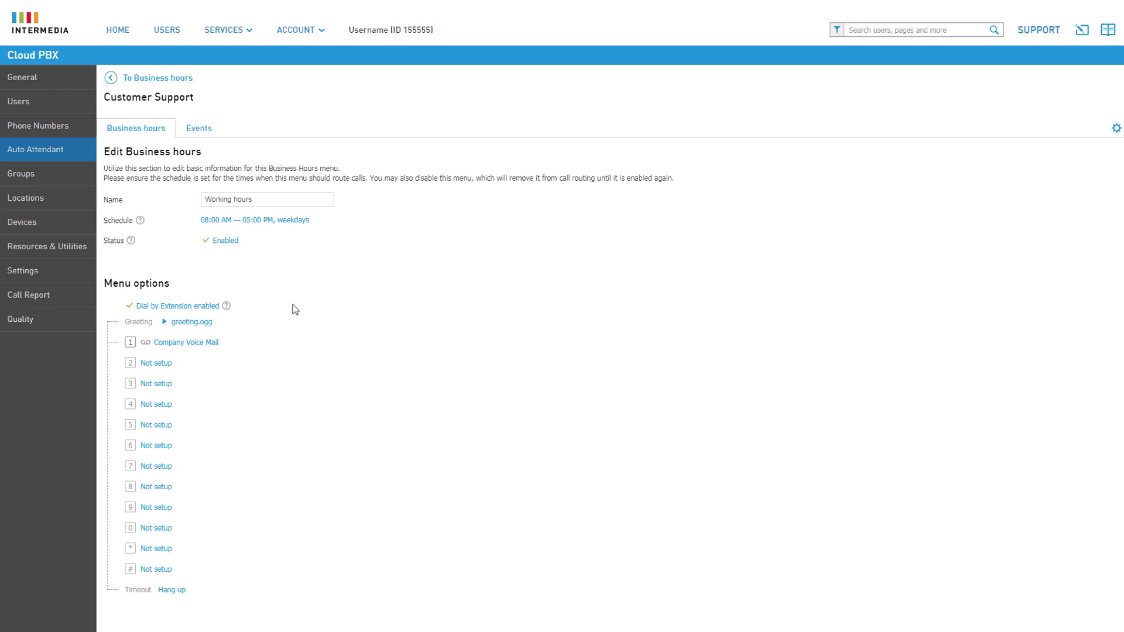
left_click(164, 322)
left_click(192, 323)
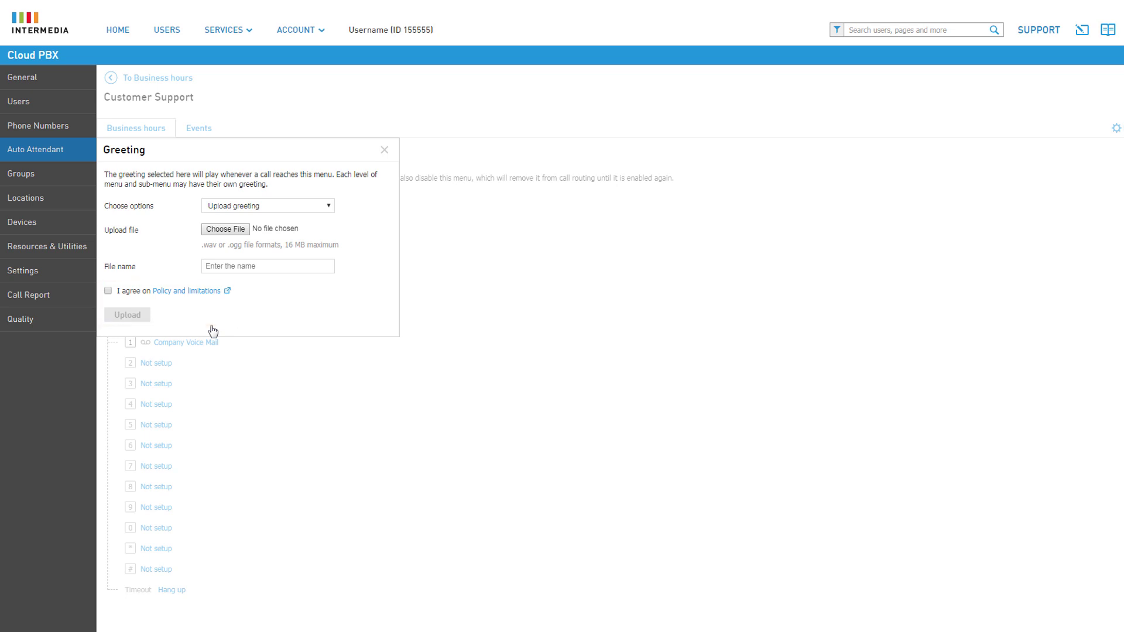
left_click(300, 207)
left_click(289, 230)
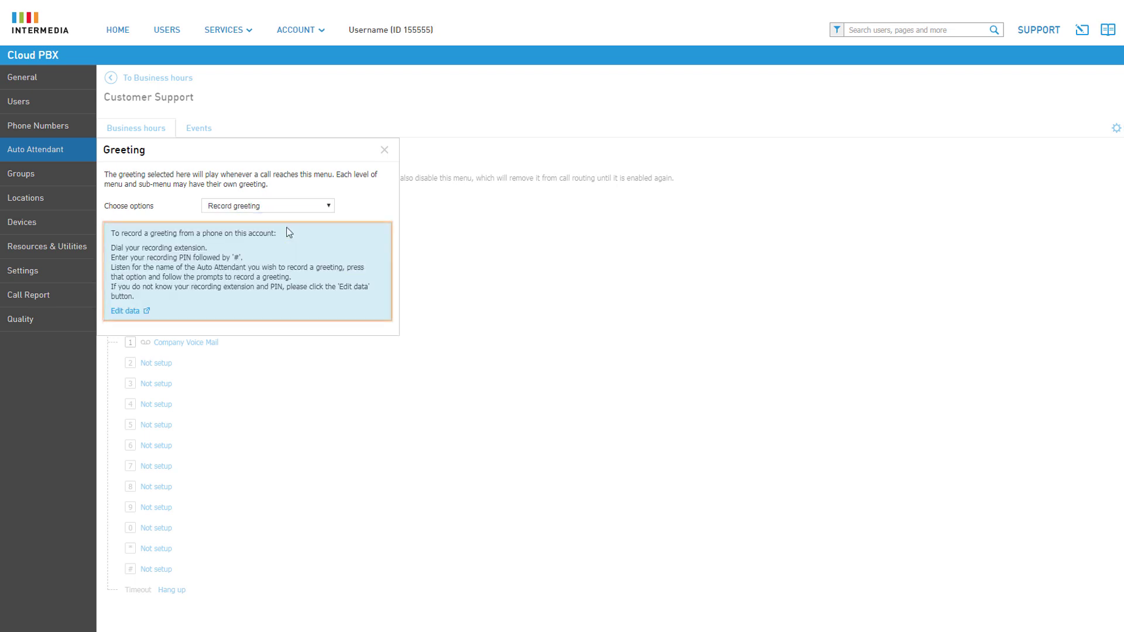
left_click(289, 208)
left_click(281, 215)
left_click(384, 150)
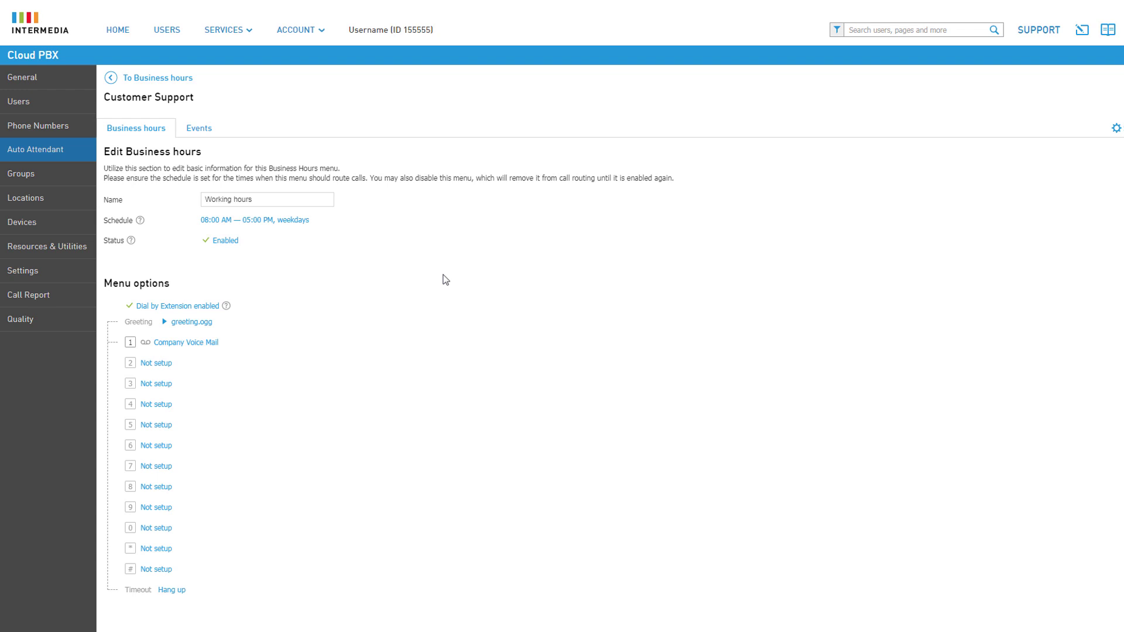
- Route Working hours key 2 to the Main Auto Attendant and save
left_click(170, 364)
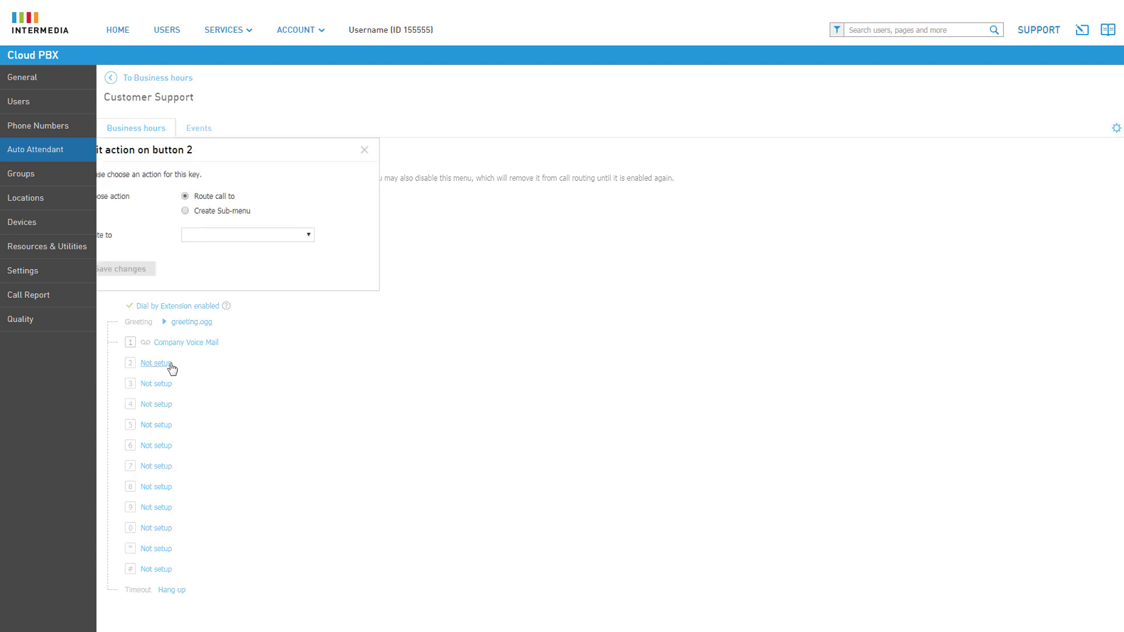
left_click(262, 234)
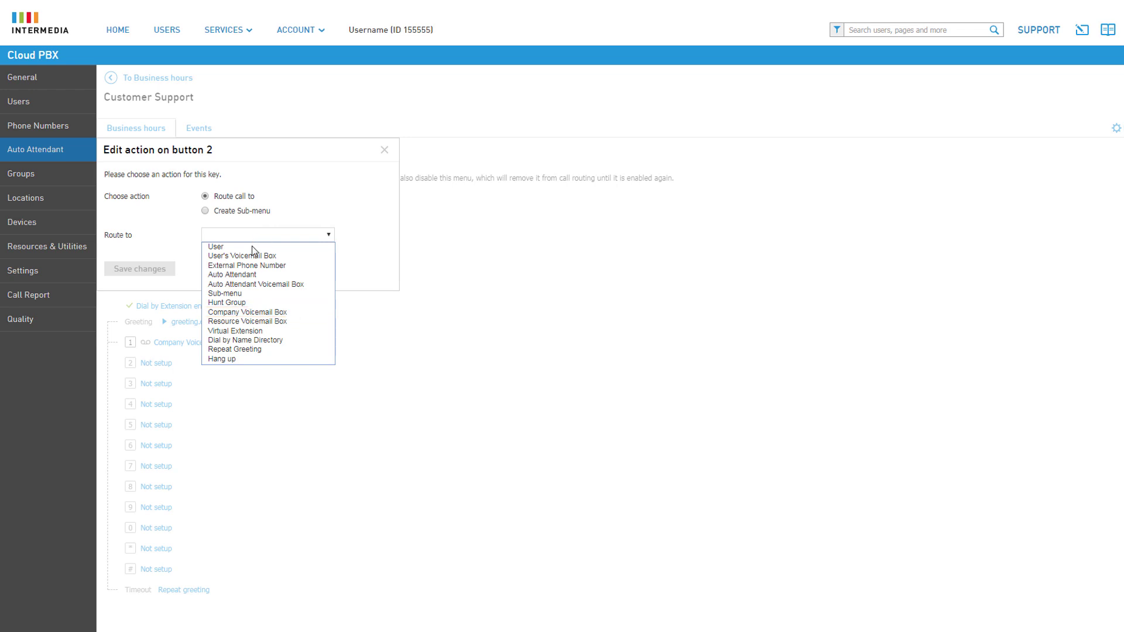
left_click(251, 275)
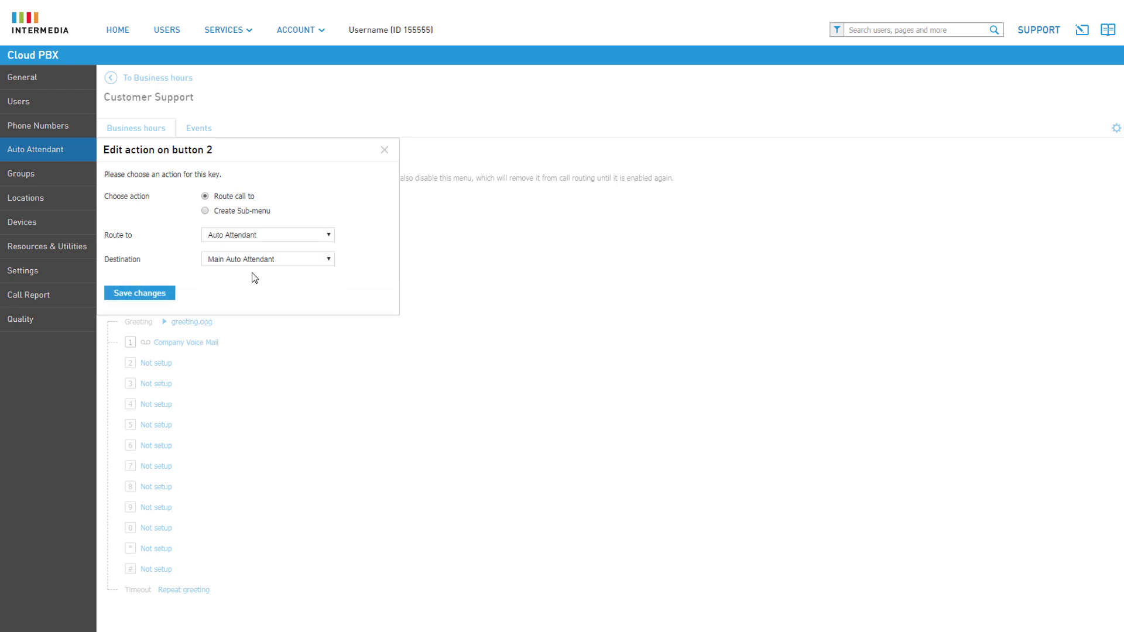
left_click(169, 297)
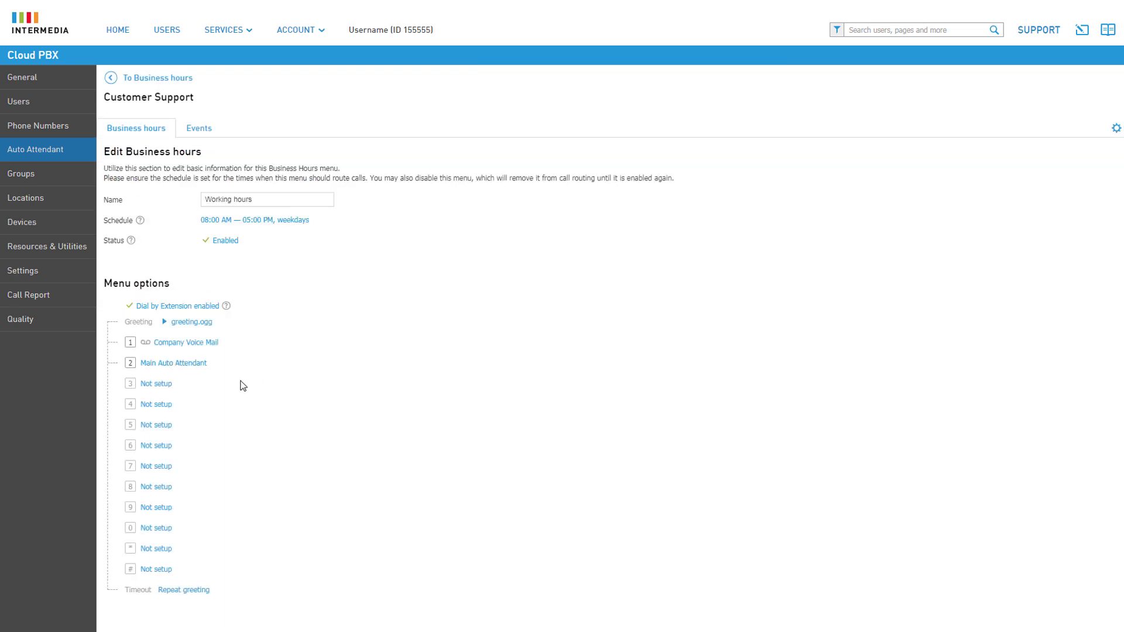
left_click(167, 387)
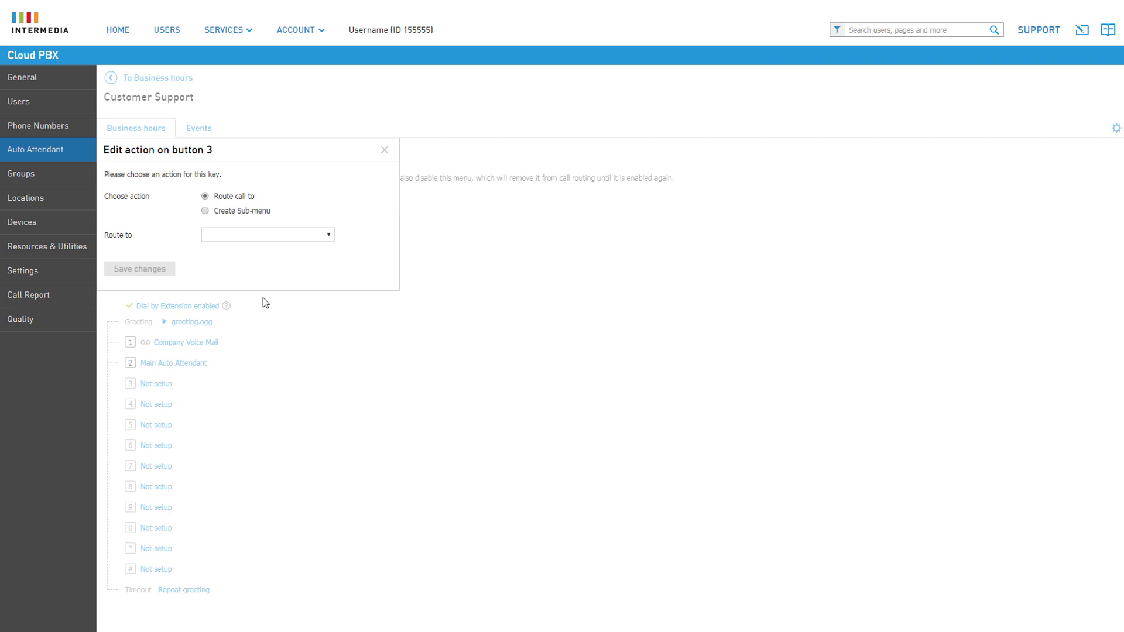
- Make key 3 open a new sub-menu named 'Billing'
left_click(265, 211)
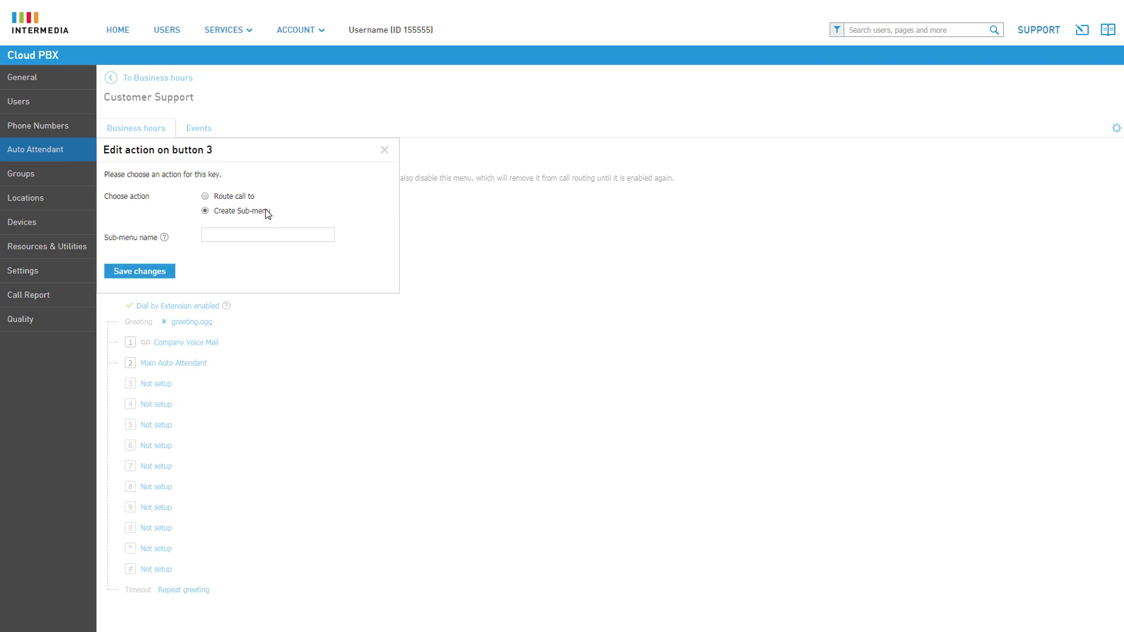
left_click(275, 234)
type("Billing")
left_click(151, 277)
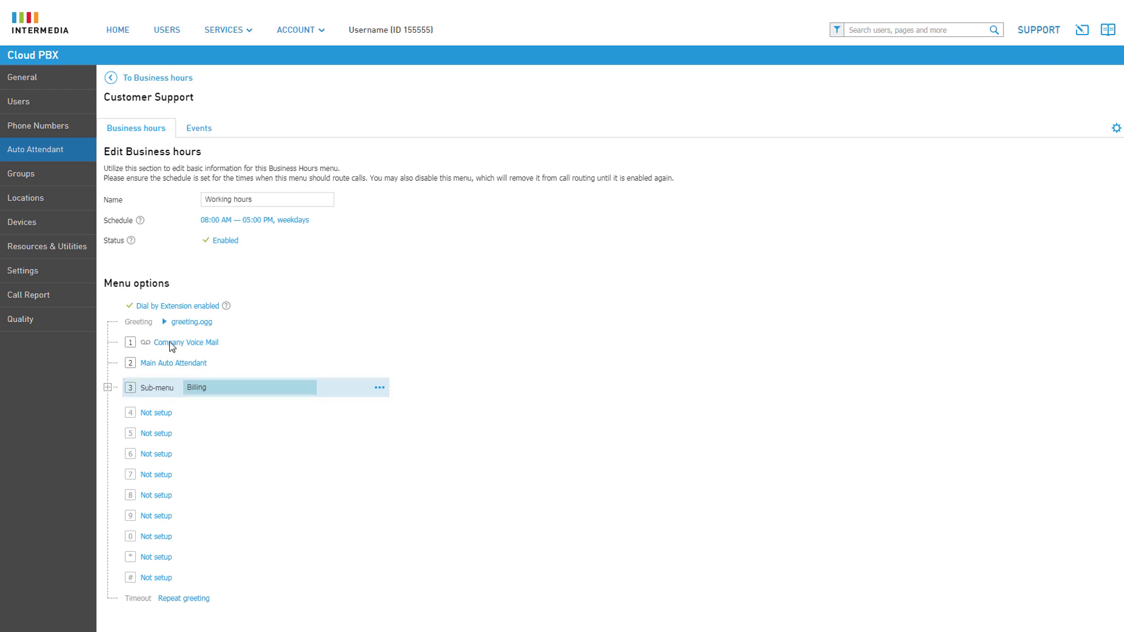
- Route the Billing sub-menu's key 1 to the Billing hunt group
left_click(151, 394)
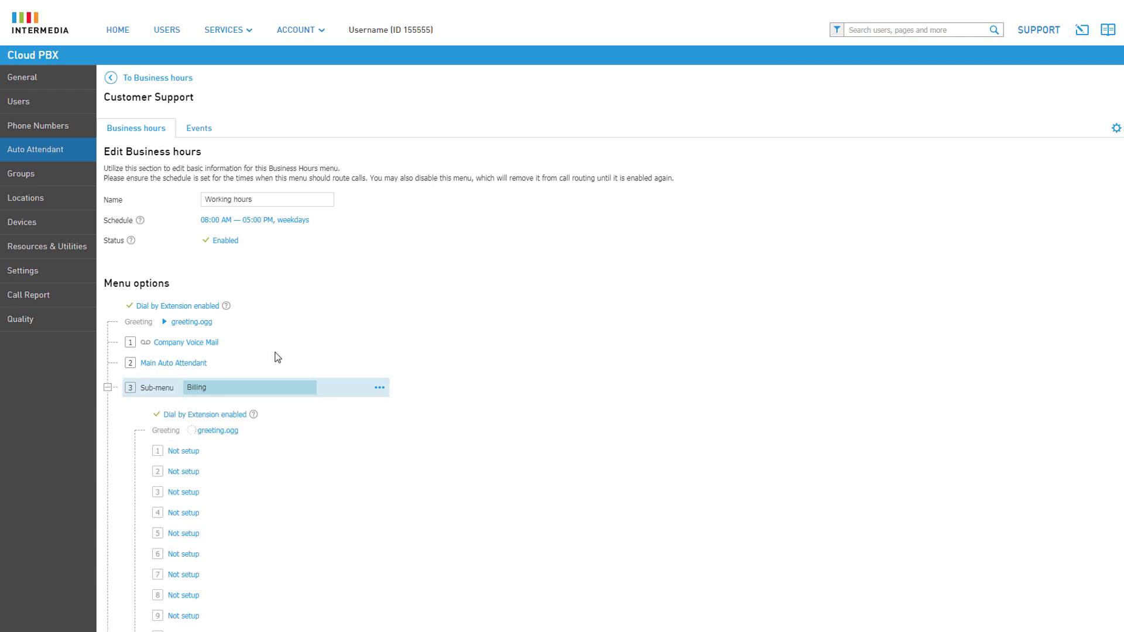
scroll(544, 311, "down", 2)
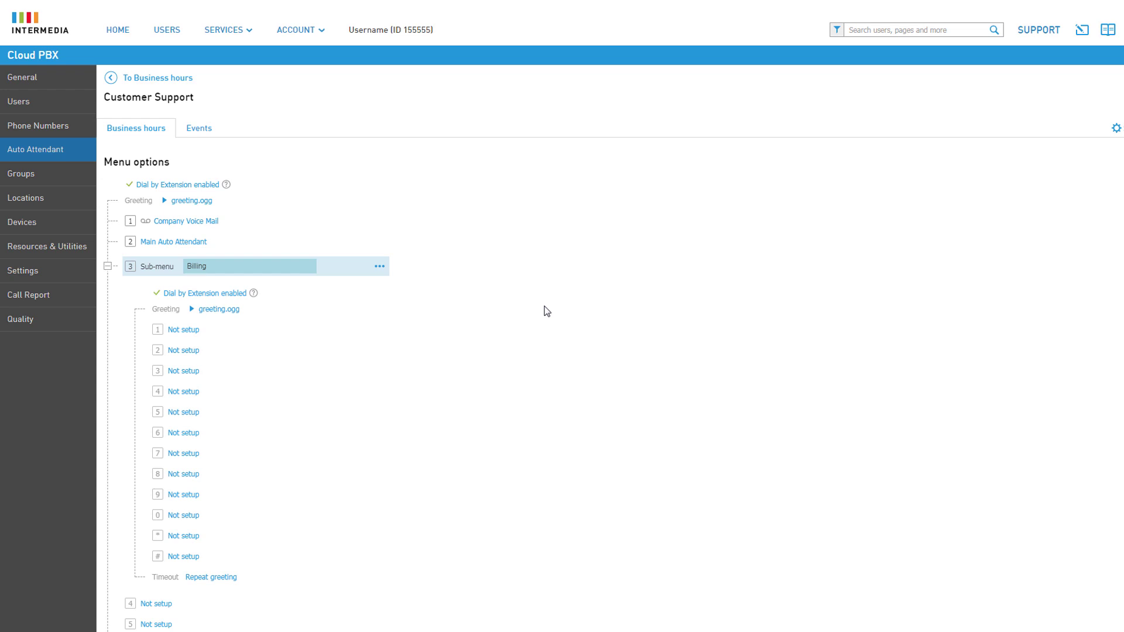
left_click(195, 330)
left_click(329, 236)
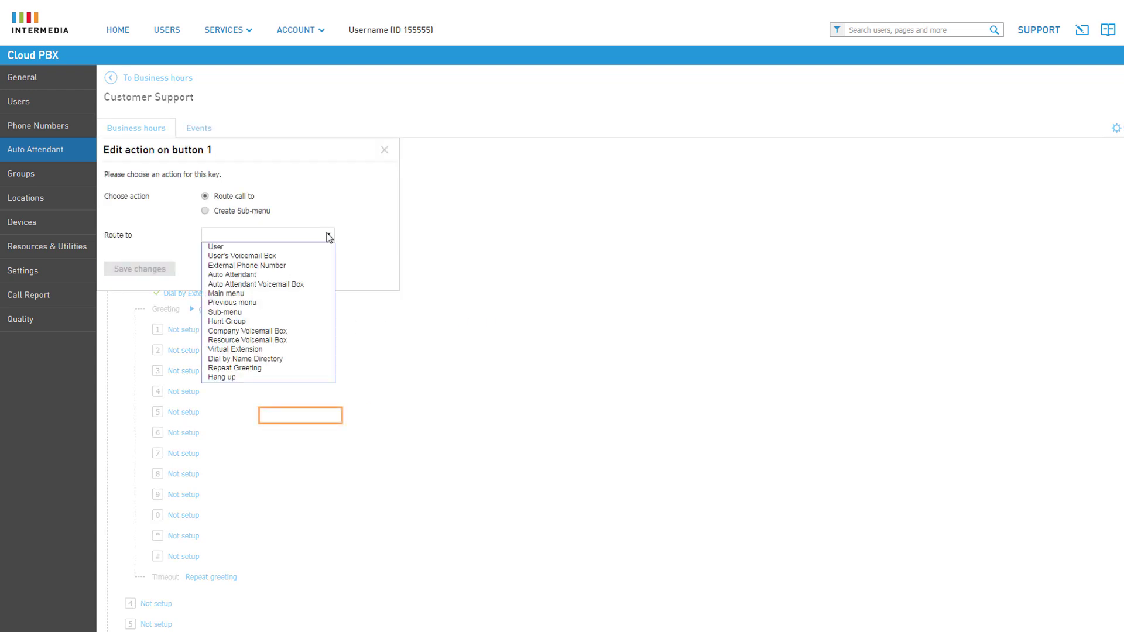
left_click(264, 321)
left_click(326, 261)
left_click(306, 275)
left_click(154, 293)
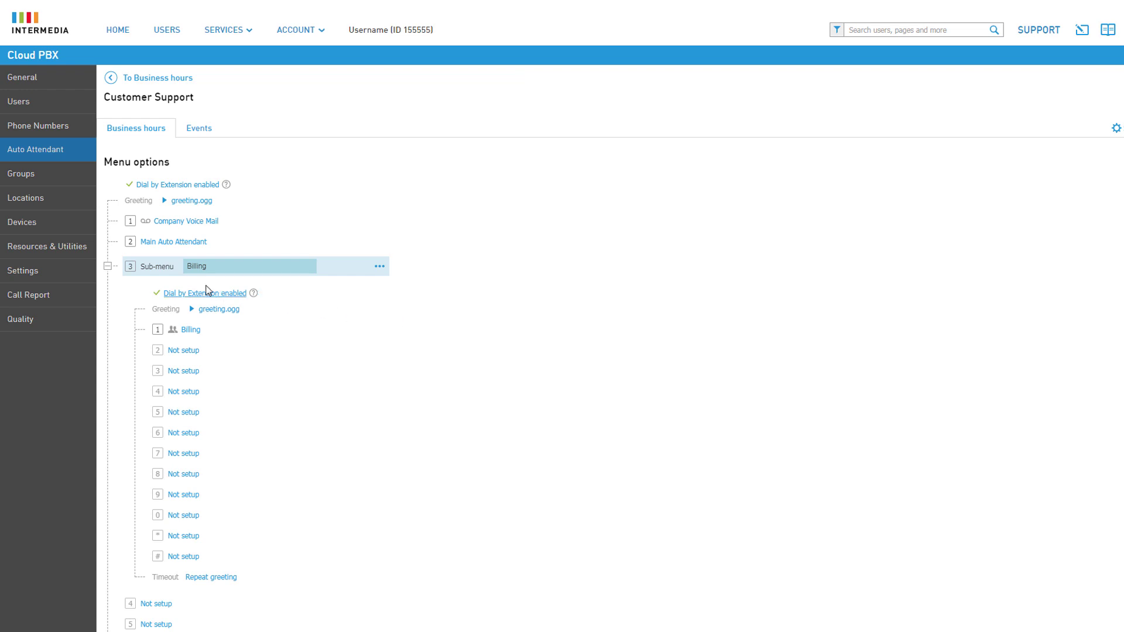
left_click(166, 273)
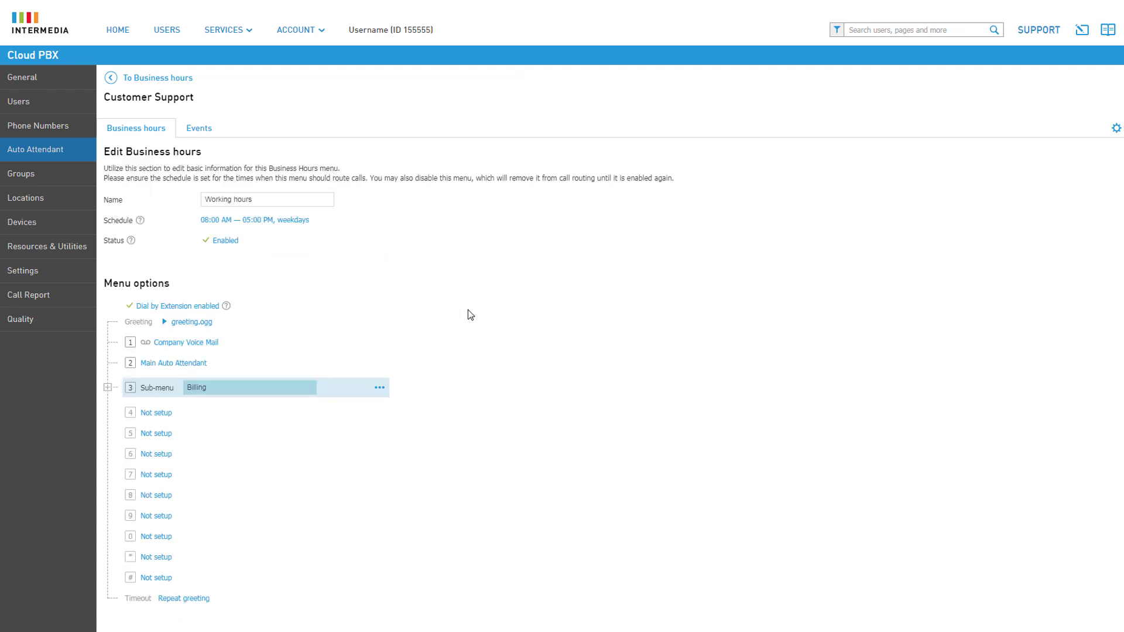
- Route key 4 to the user Warehouse Ringer (231)
left_click(166, 413)
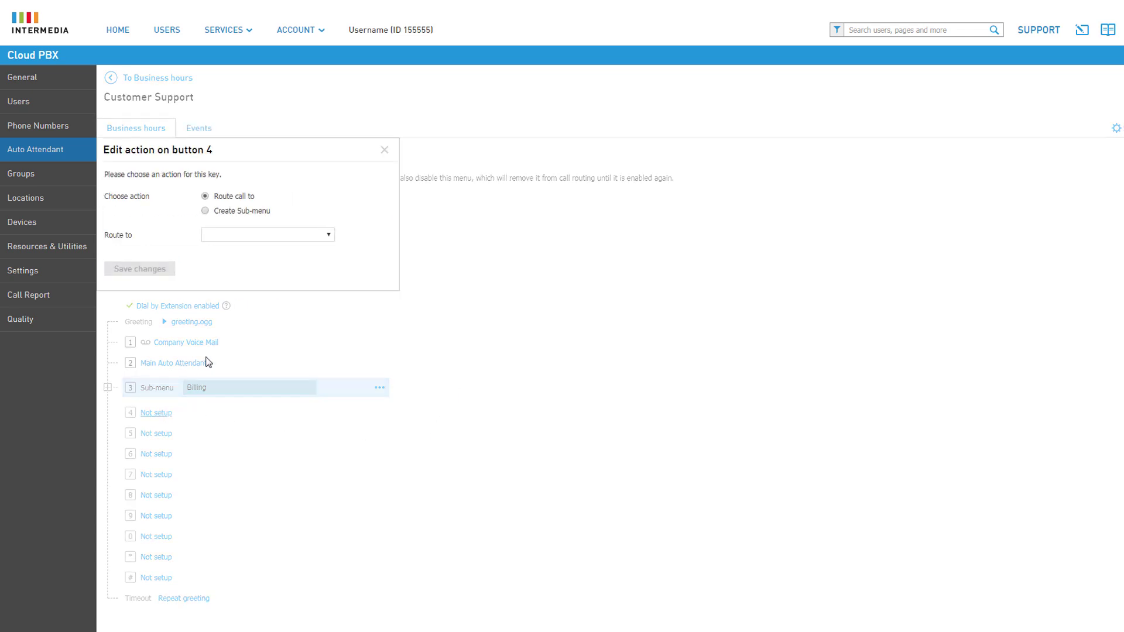
left_click(321, 236)
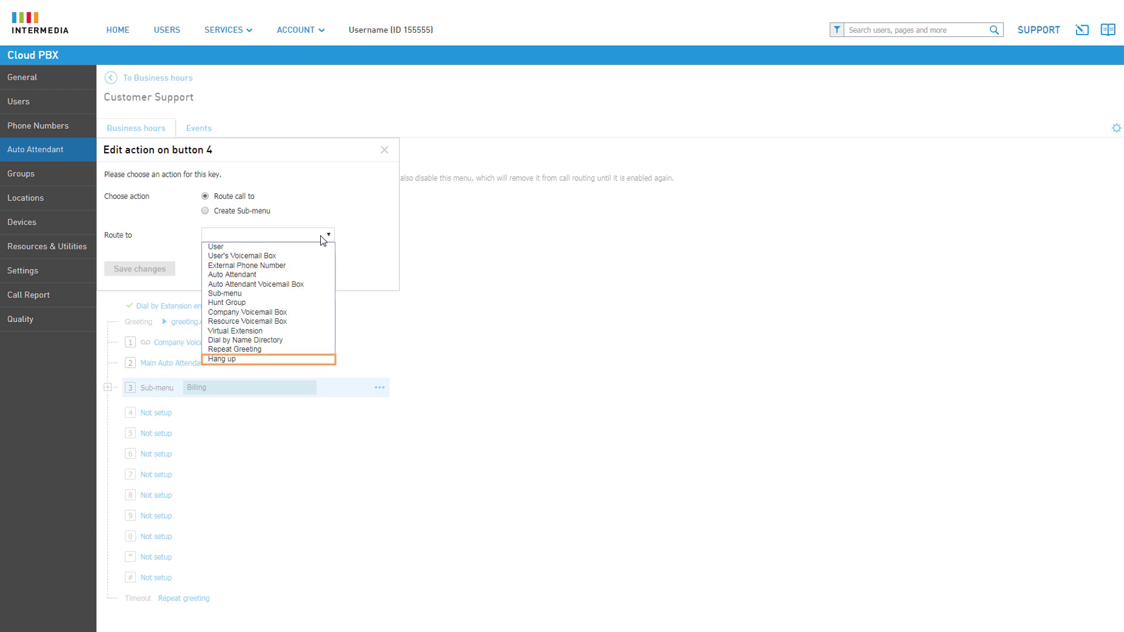
left_click(298, 247)
left_click(298, 258)
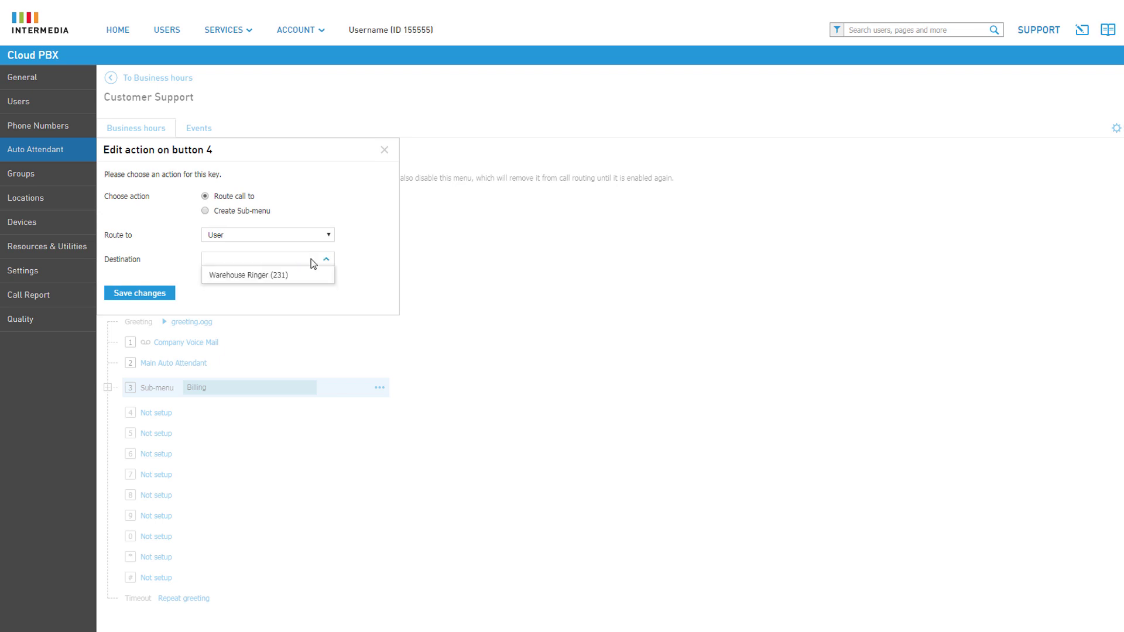
left_click(281, 276)
left_click(153, 296)
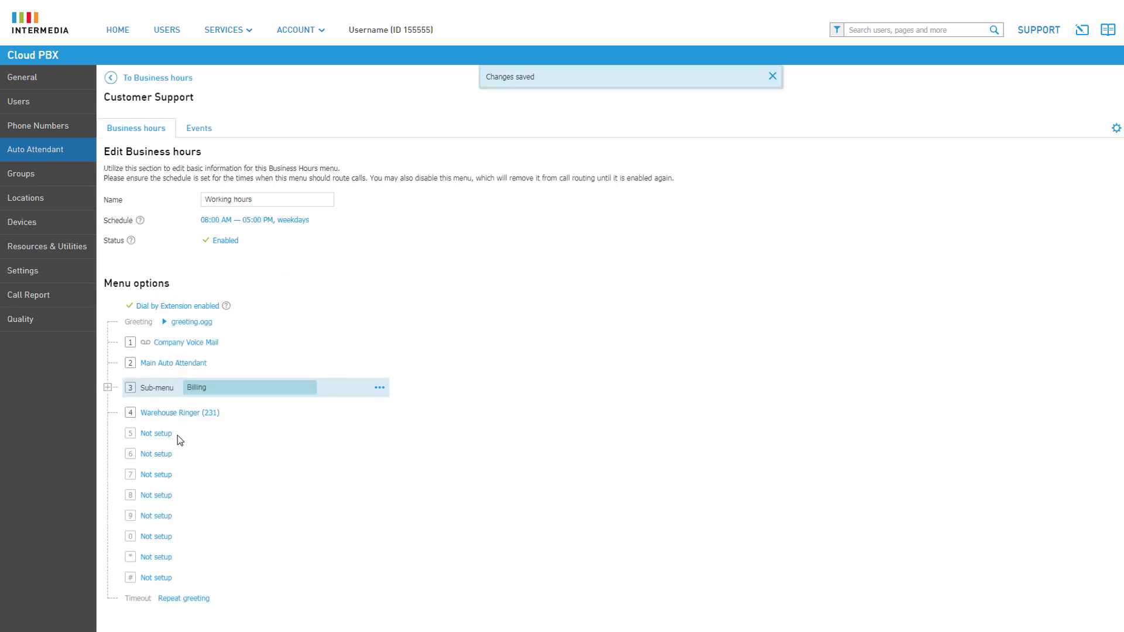
- Route key 5 to the virtual extension VE (202)
left_click(157, 435)
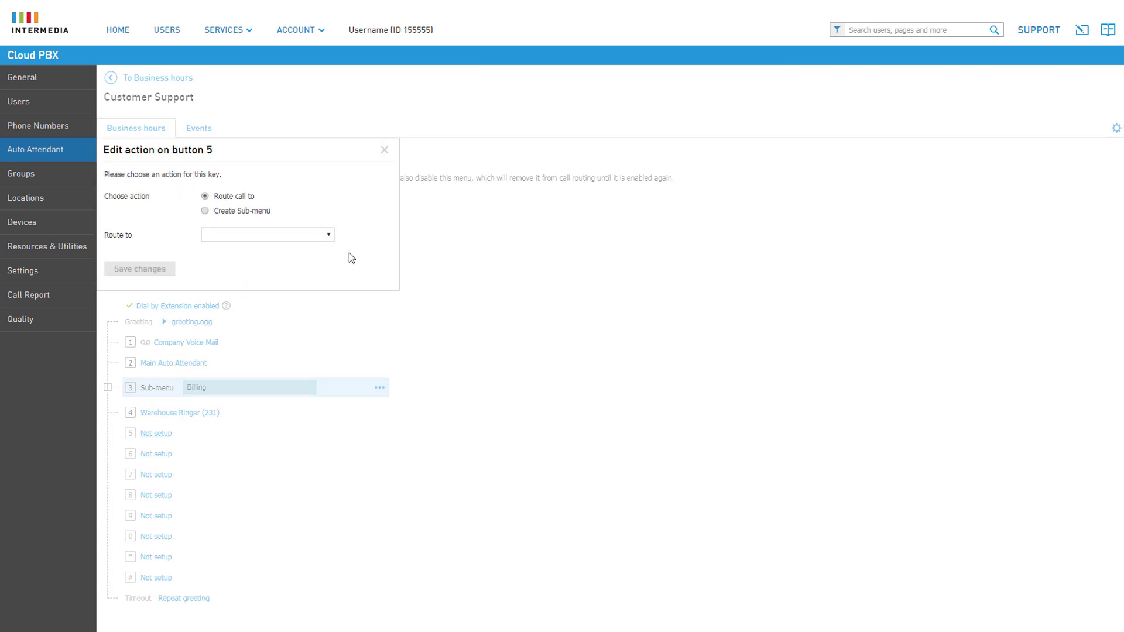
left_click(328, 235)
left_click(272, 332)
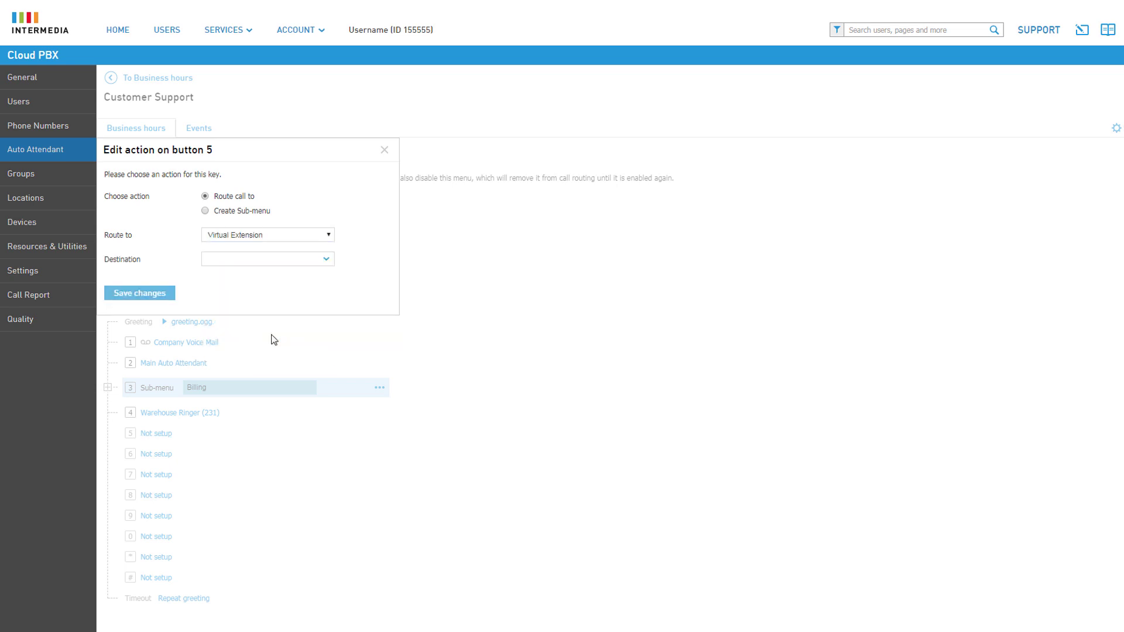
left_click(308, 262)
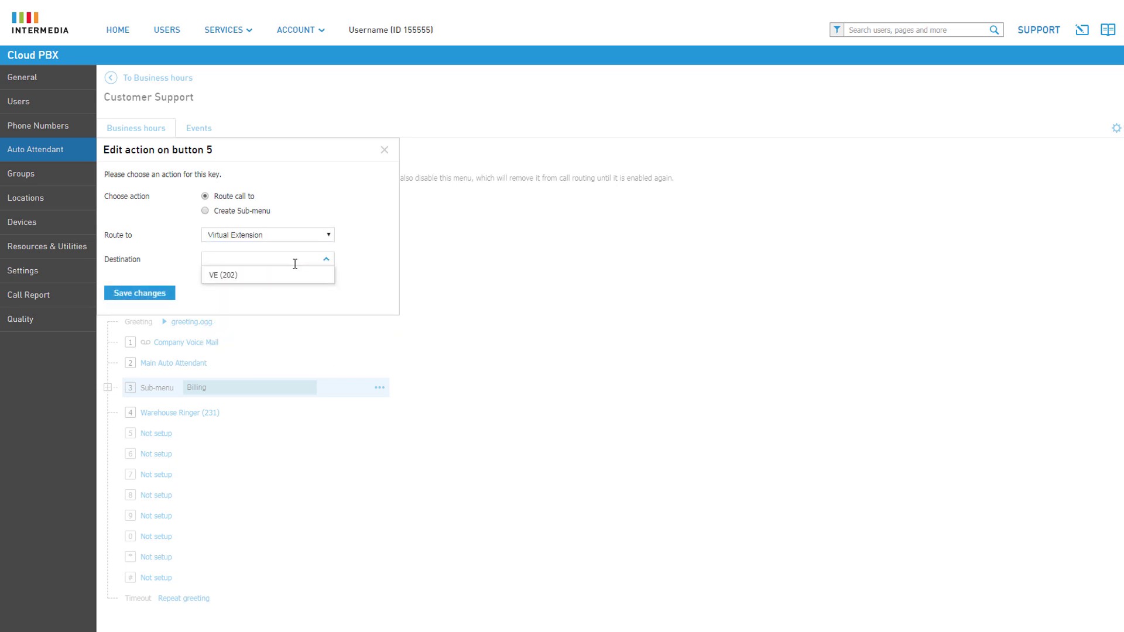
left_click(261, 282)
left_click(148, 293)
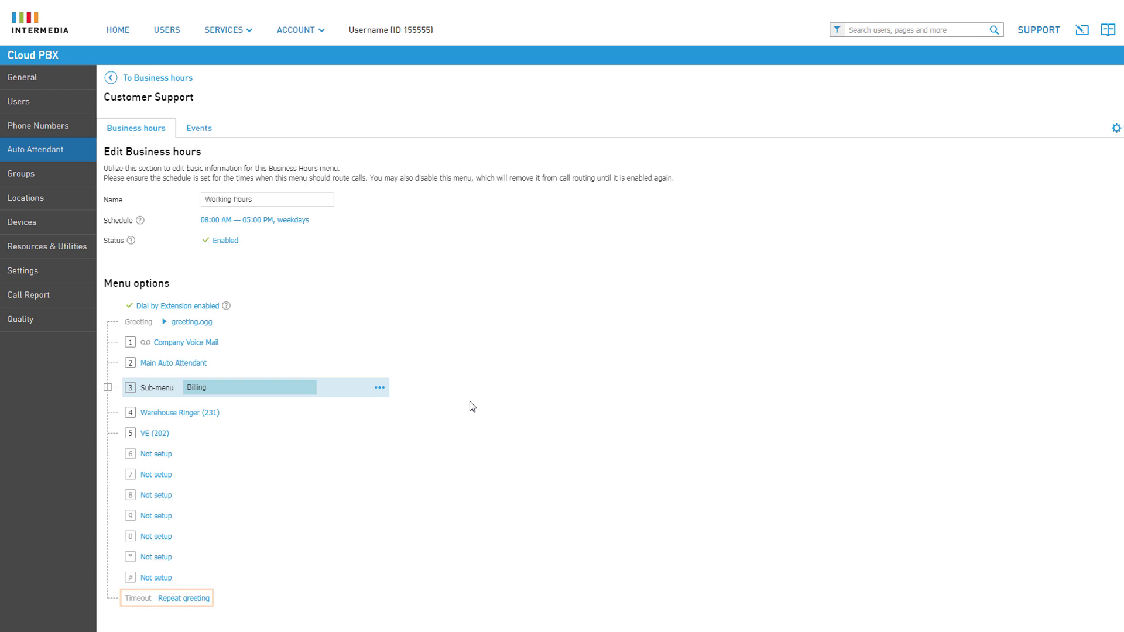
- Leave the menu timeout action on Repeat Greeting and return to the Business hours list
left_click(183, 599)
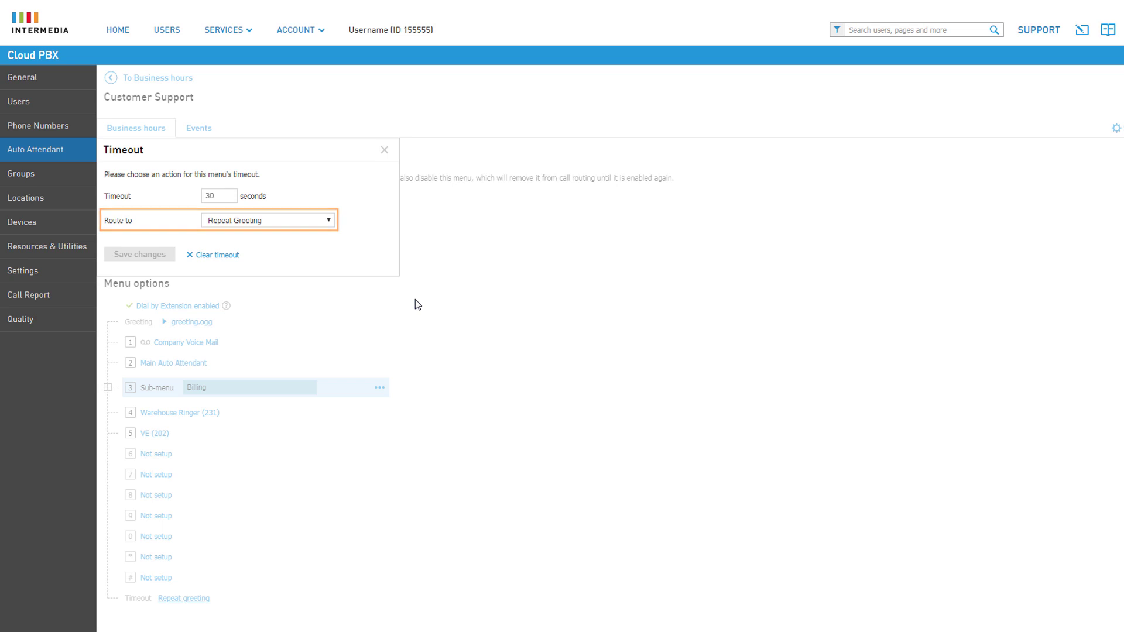
left_click(329, 221)
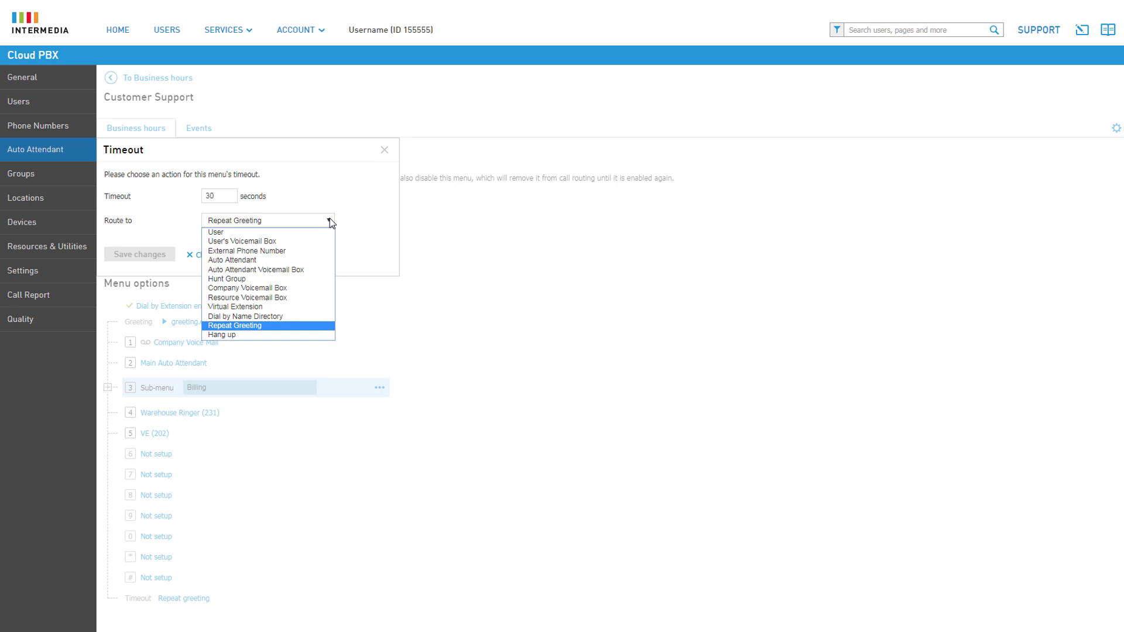
left_click(330, 222)
left_click(386, 150)
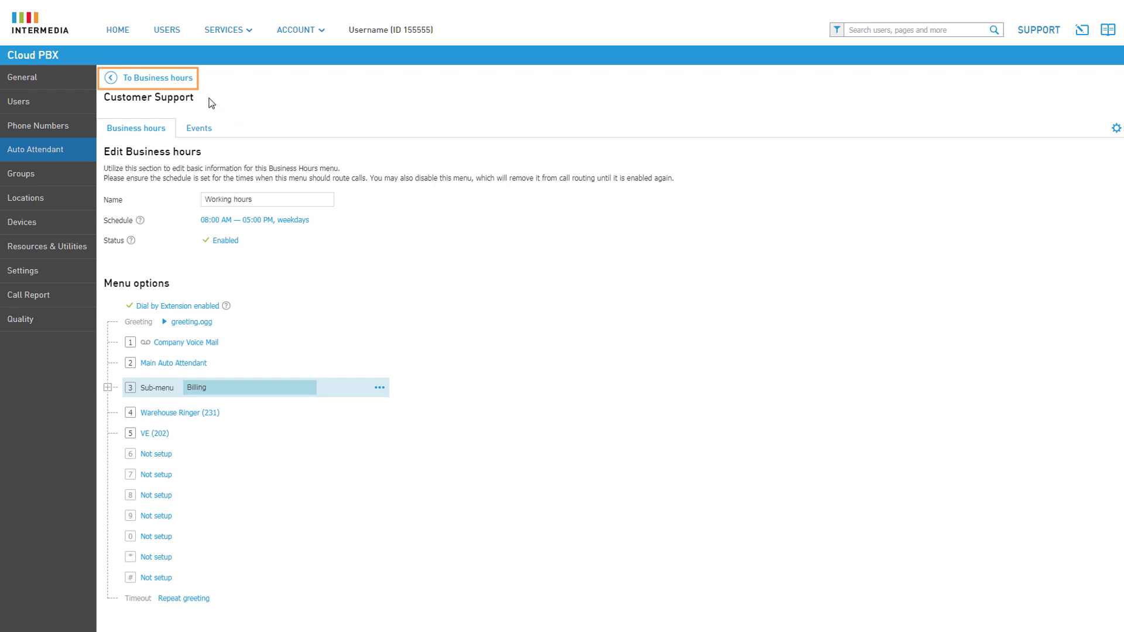
left_click(183, 82)
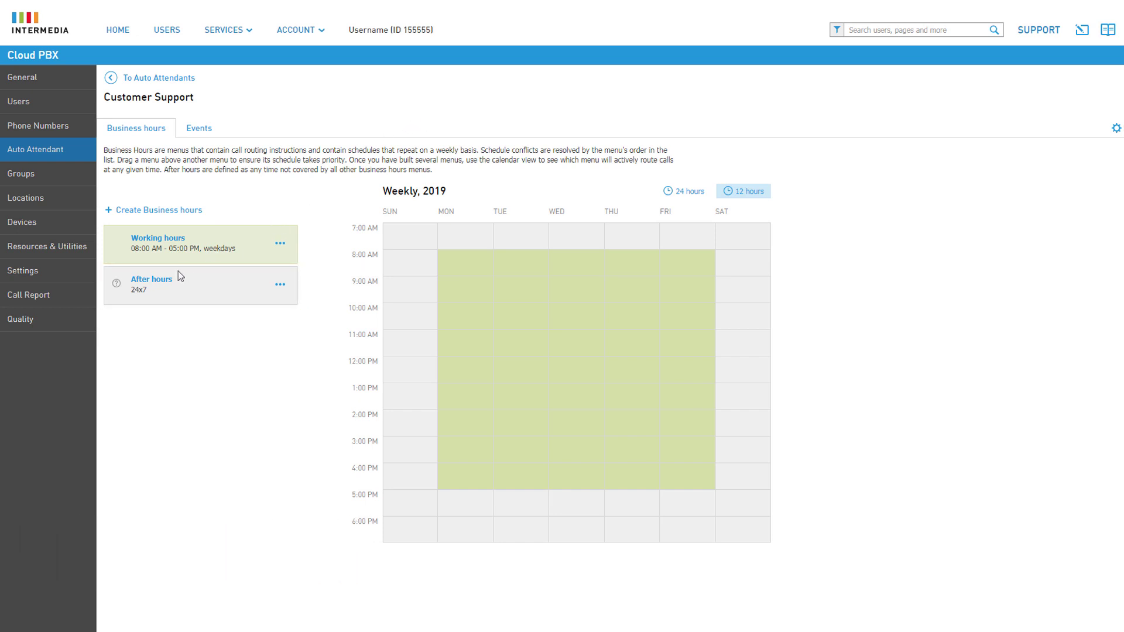
- Route After hours key 2 to the resource voicemail box 'VM box'
left_click(165, 281)
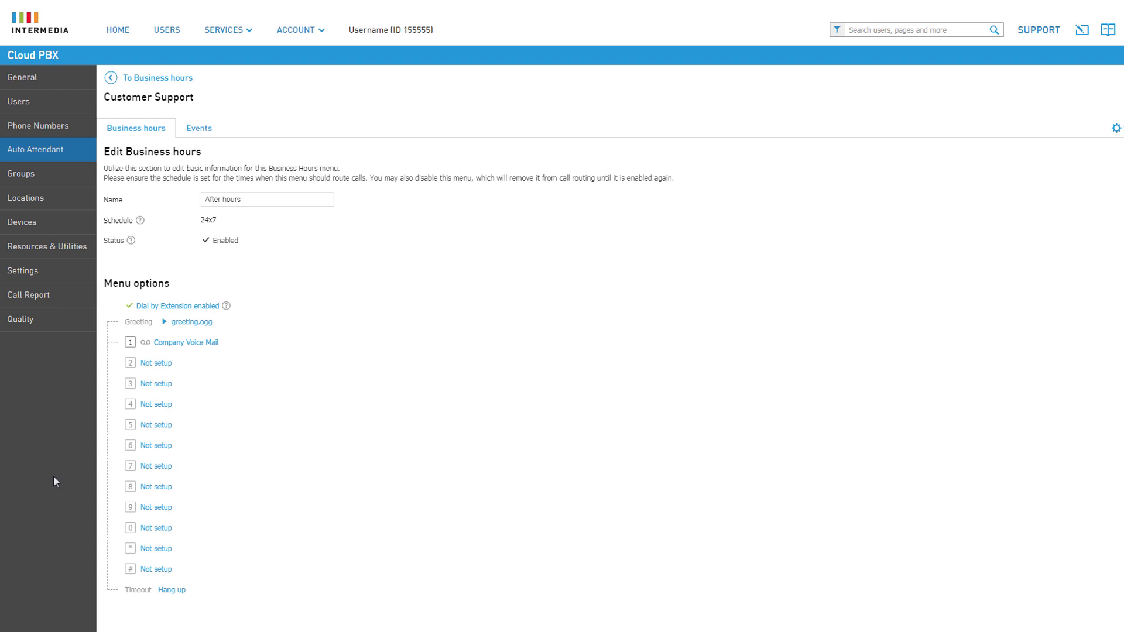
left_click(153, 363)
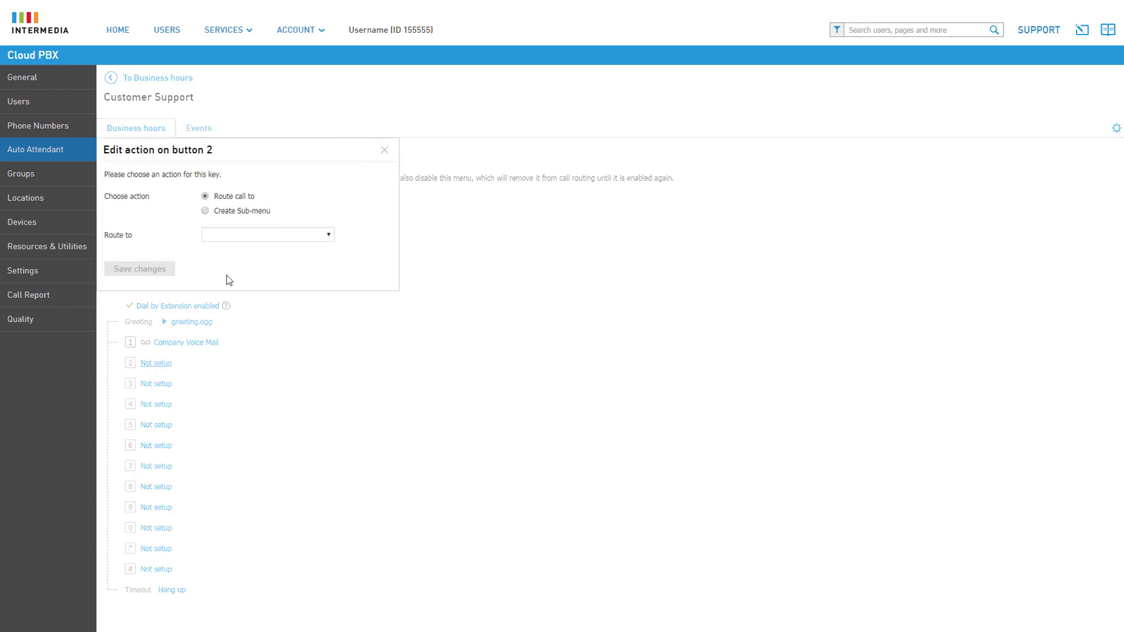
left_click(261, 234)
left_click(247, 321)
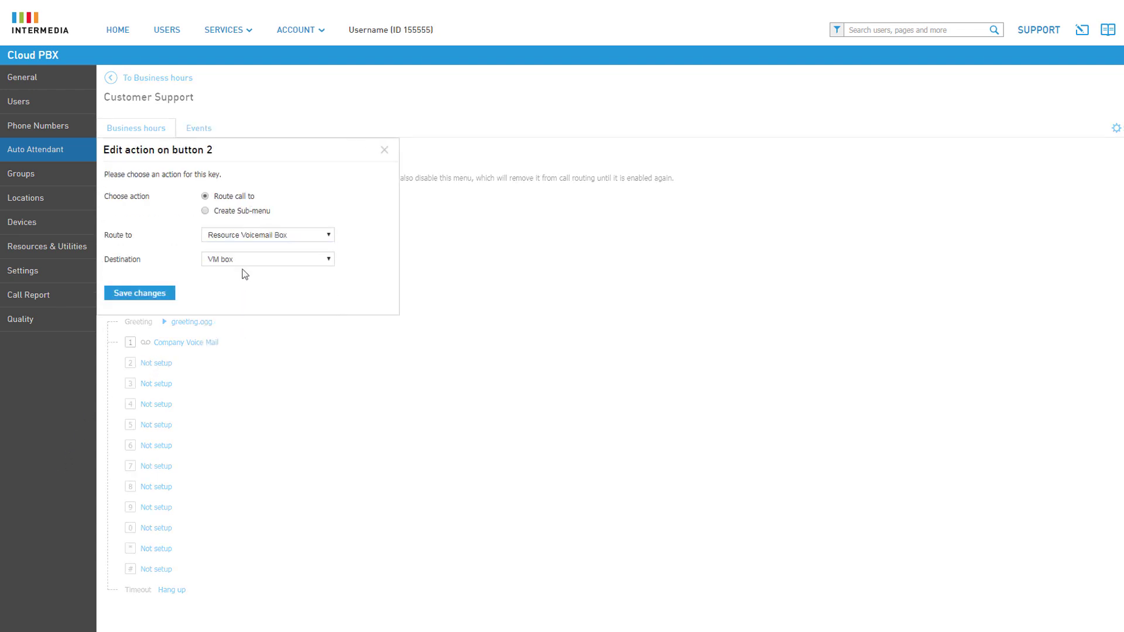
left_click(173, 292)
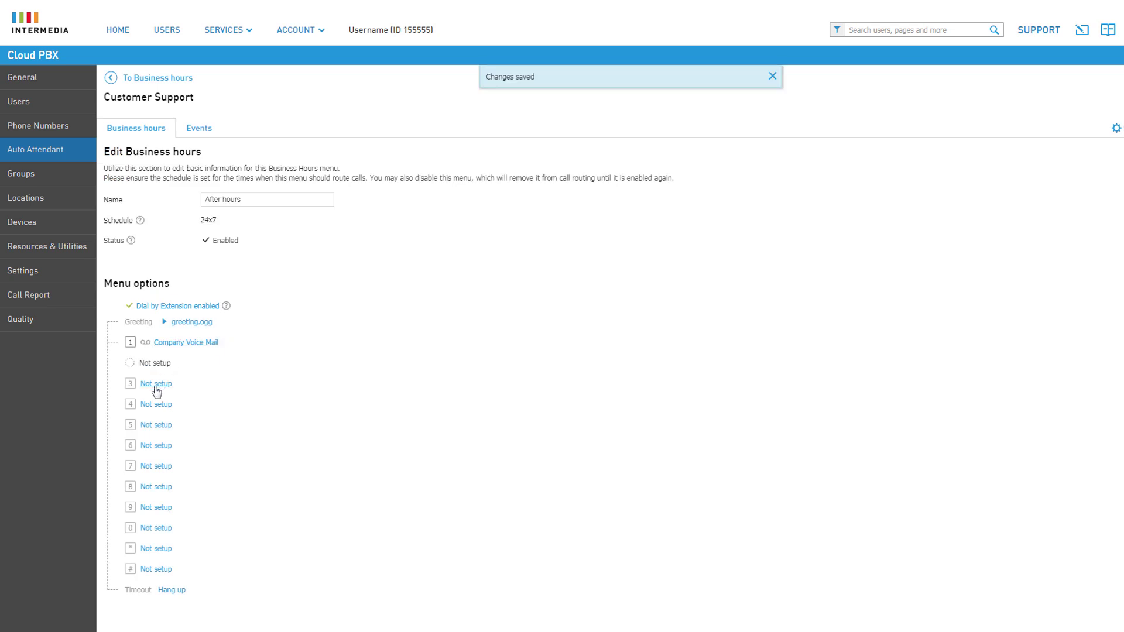
- Route key 3 to Warehouse Ringer (231) voicemail and disable Dial by Extension
left_click(155, 384)
left_click(261, 235)
left_click(246, 254)
left_click(246, 259)
left_click(162, 297)
left_click(153, 295)
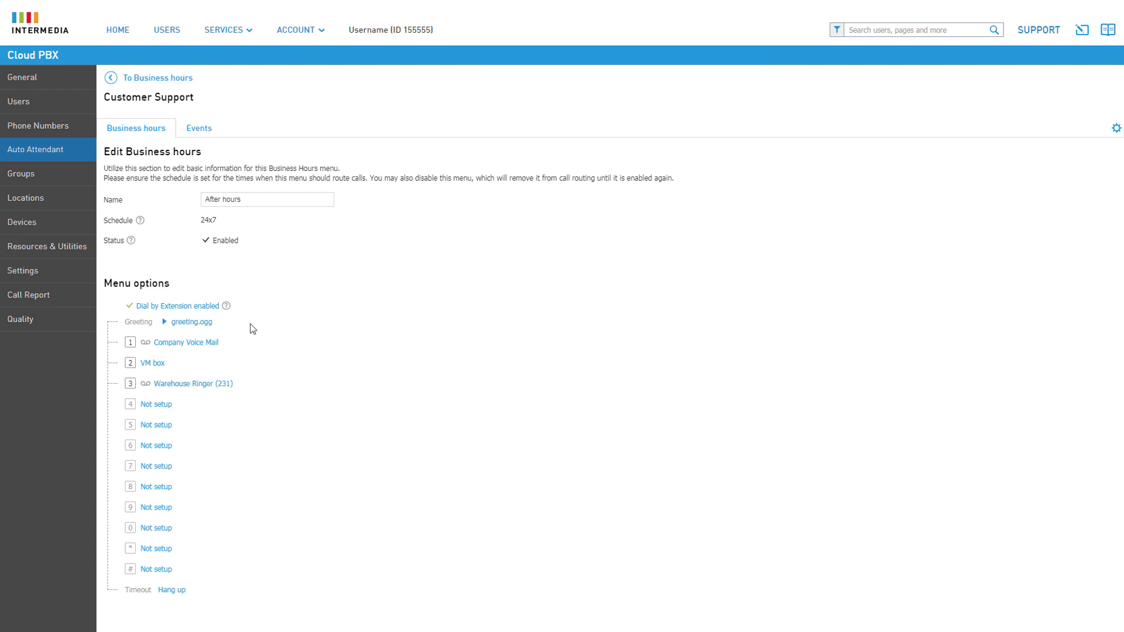
left_click(213, 307)
left_click(193, 82)
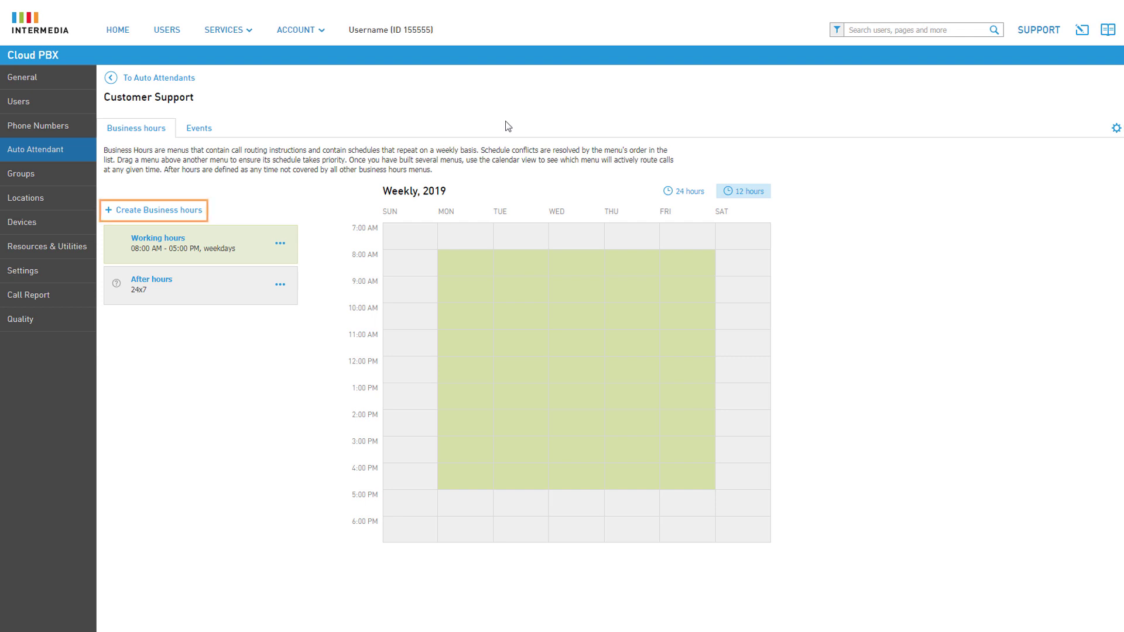
- Create a business hours entry named Lunch with a weekday 12:00–01:00 schedule
left_click(191, 212)
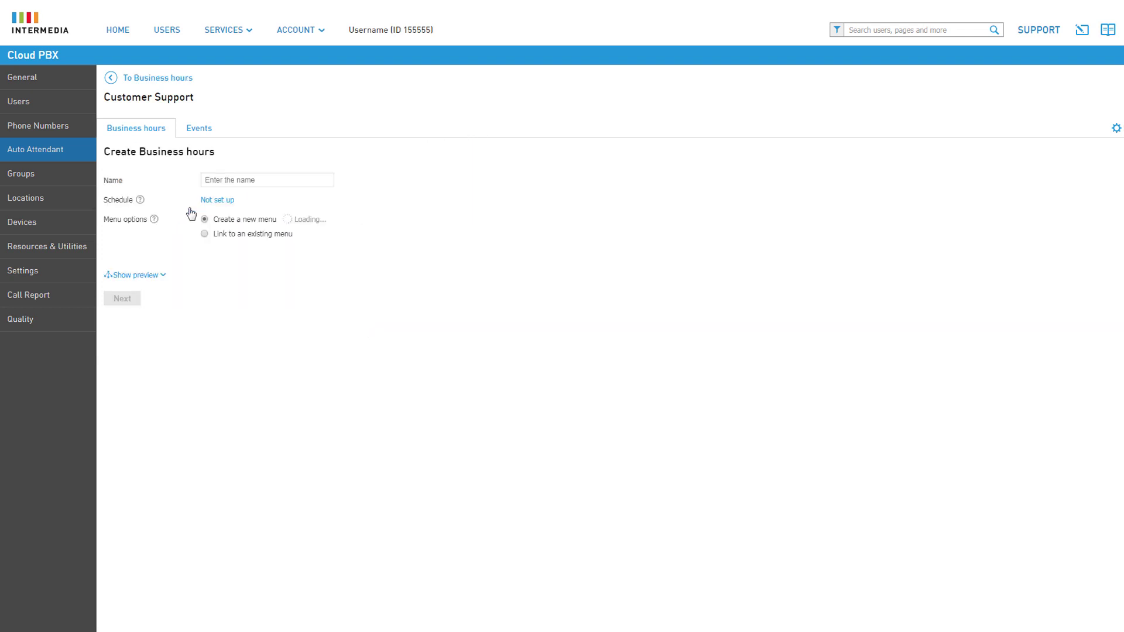
type("Lunch")
left_click(235, 230)
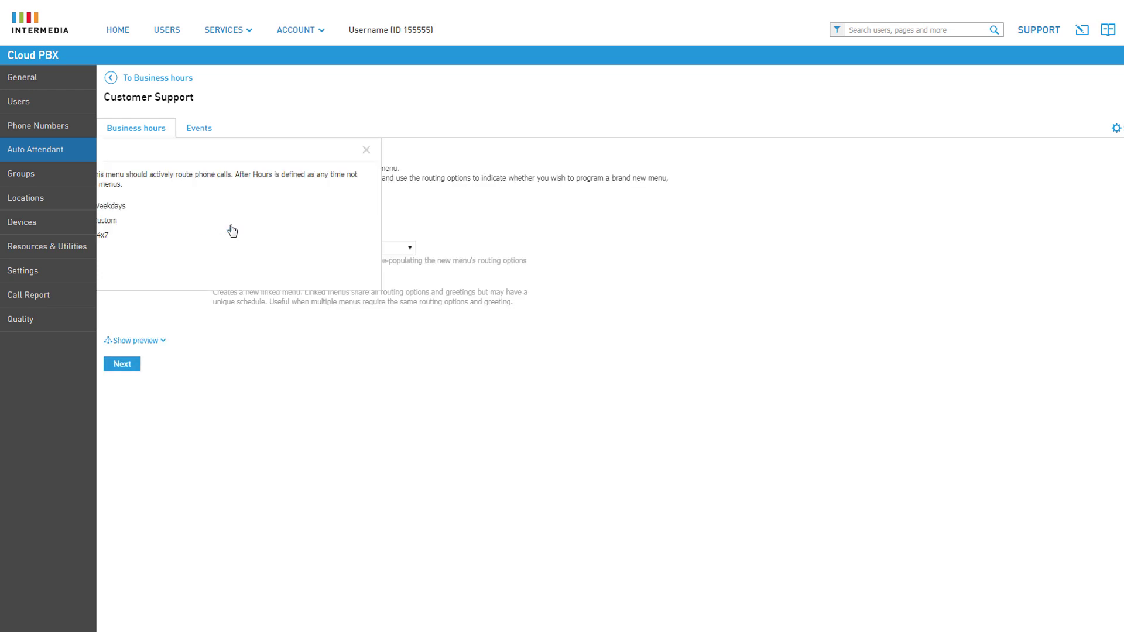
left_click(231, 206)
left_click(212, 259)
type("12:00")
left_click(311, 259)
type("01:00")
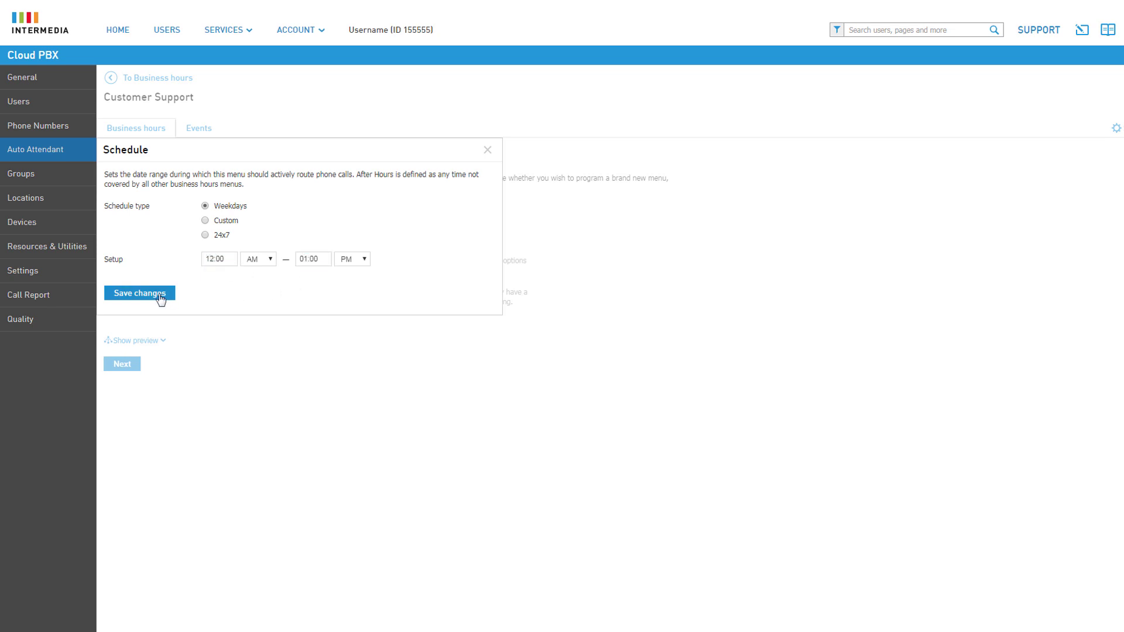
left_click(160, 295)
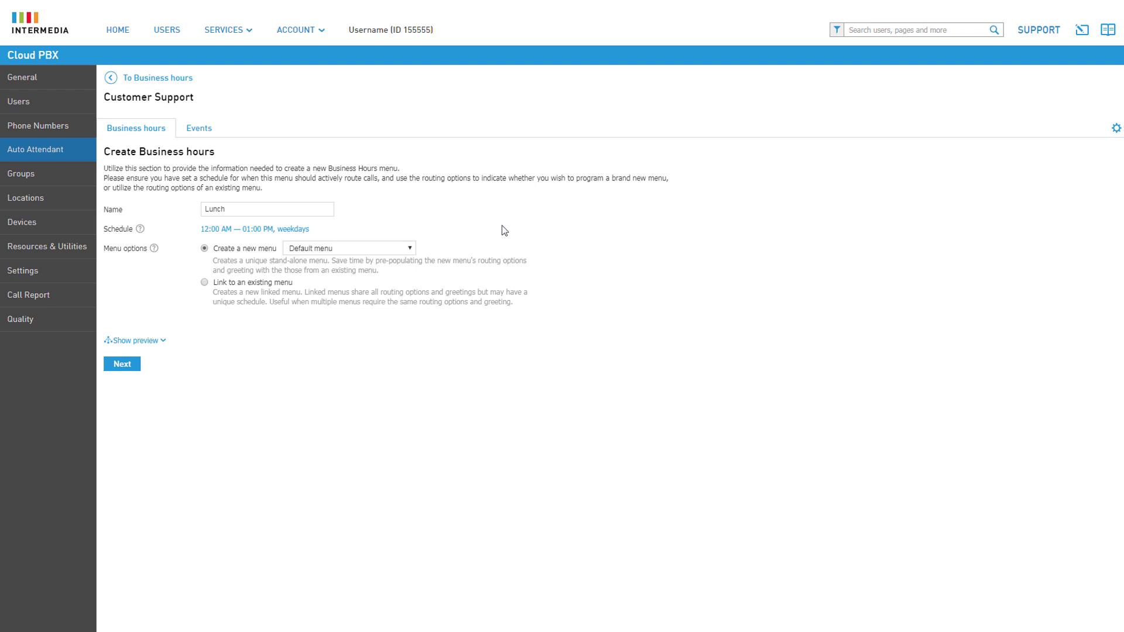
- Preview the Lunch menu prefilled from Working hours, then from After hours
left_click(413, 249)
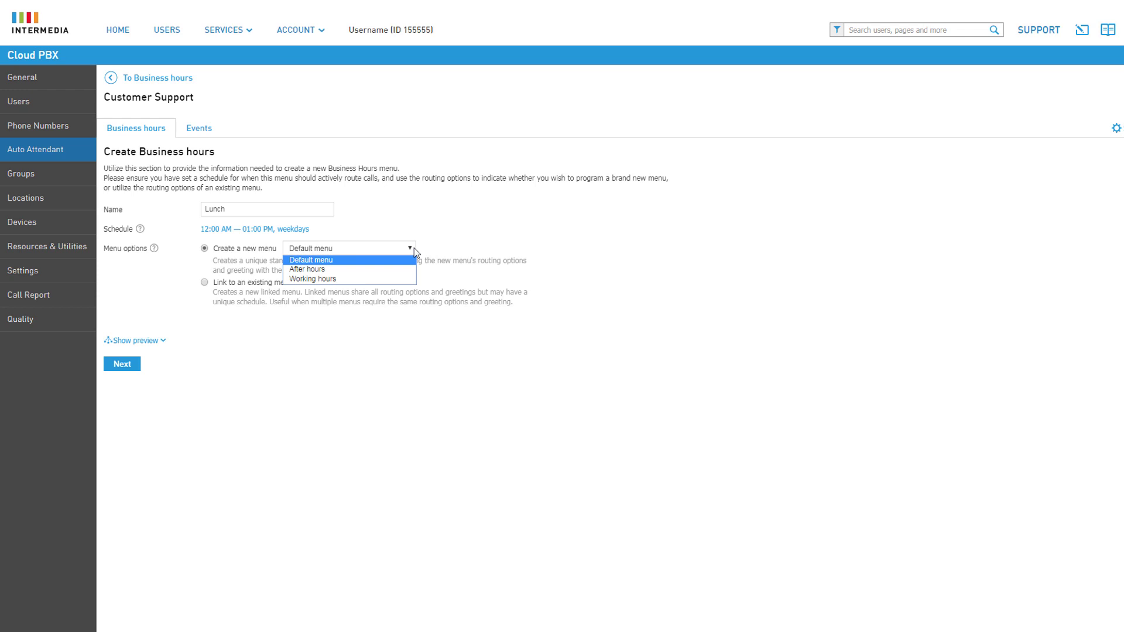
left_click(400, 280)
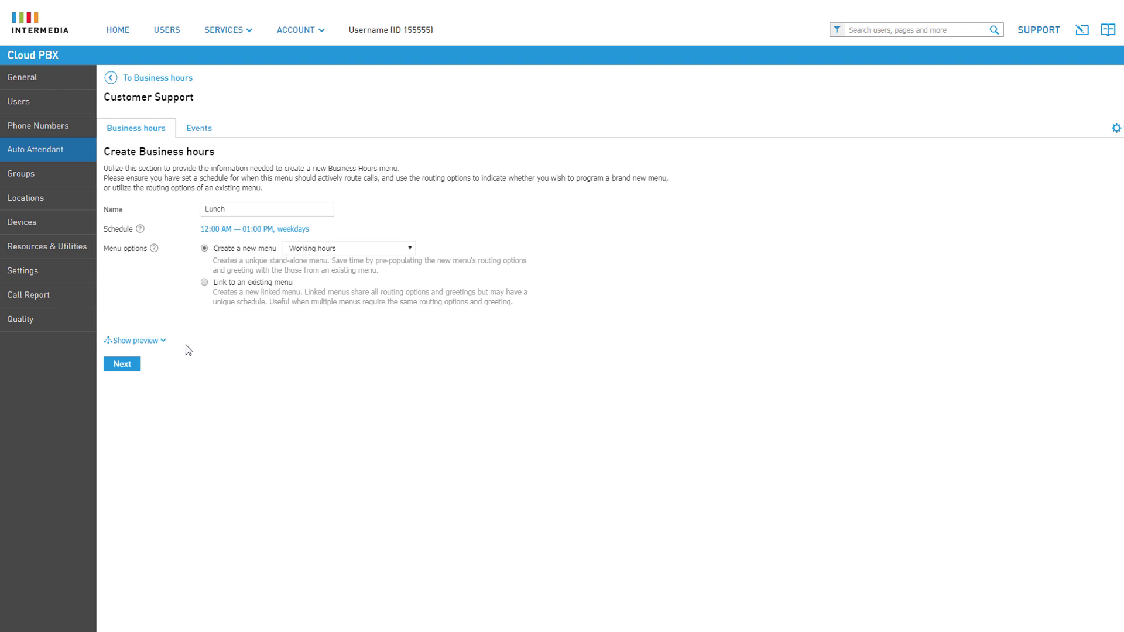
left_click(153, 345)
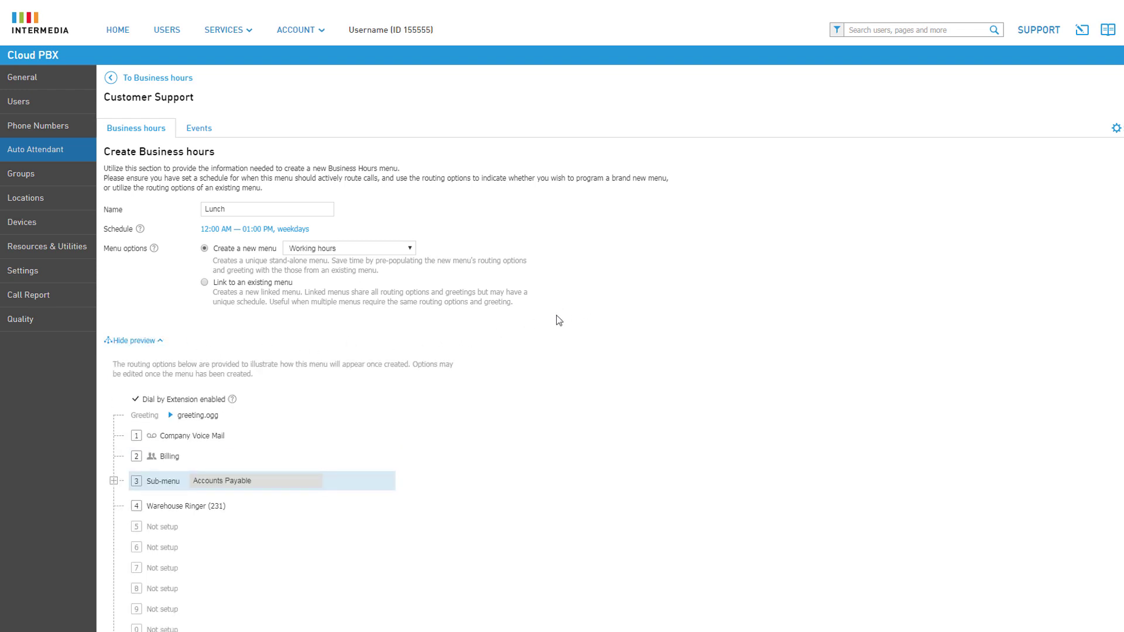
scroll(566, 317, "down", 1)
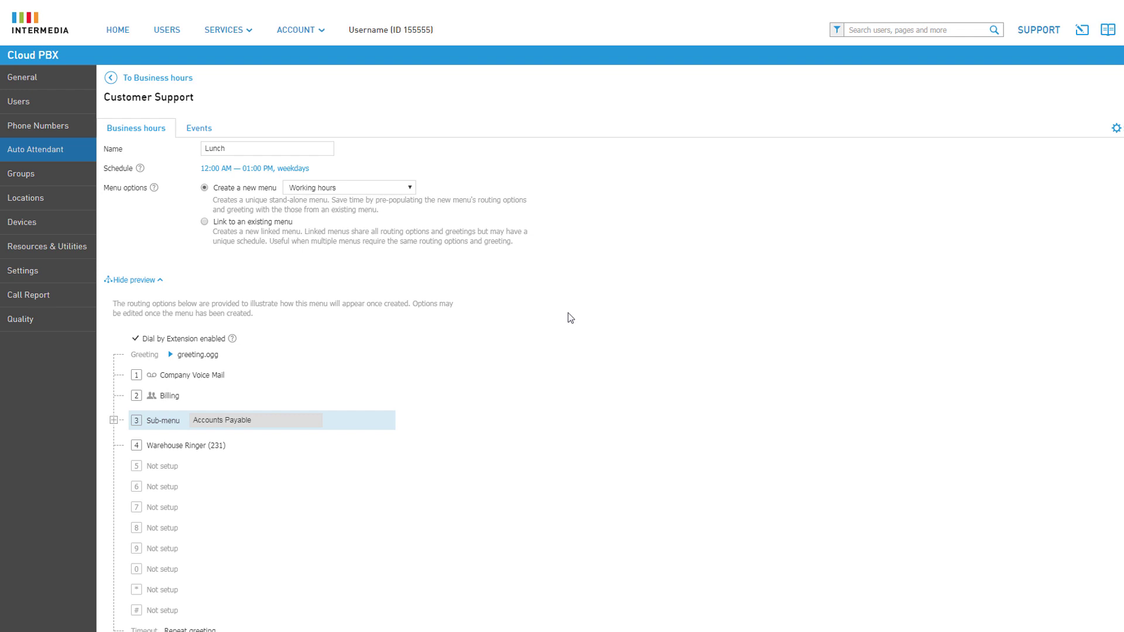
left_click(410, 188)
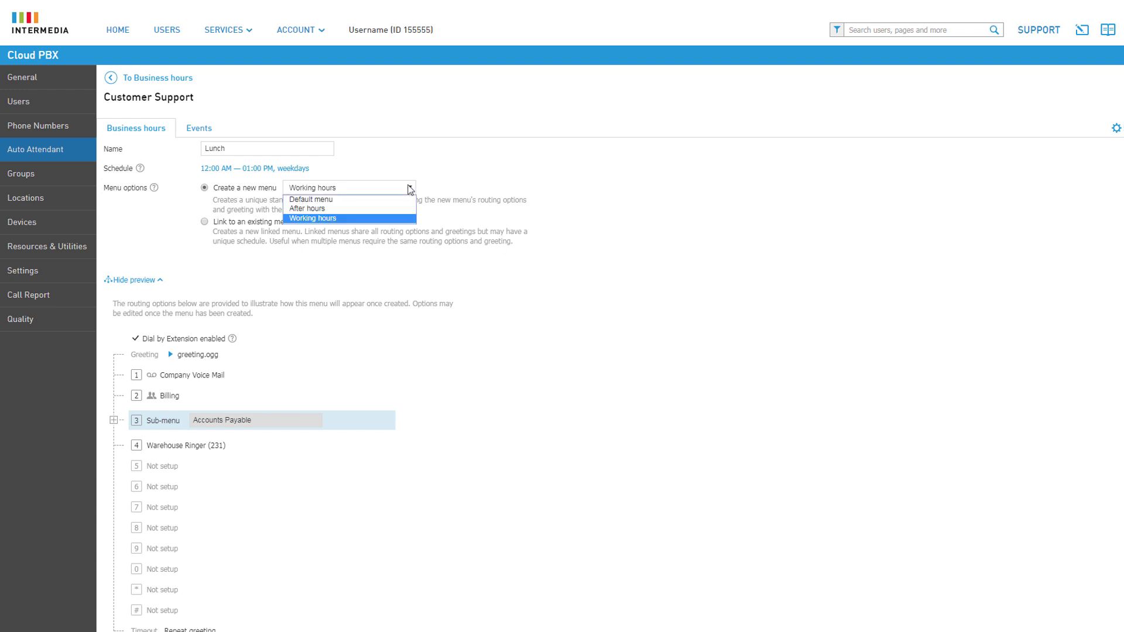
left_click(384, 209)
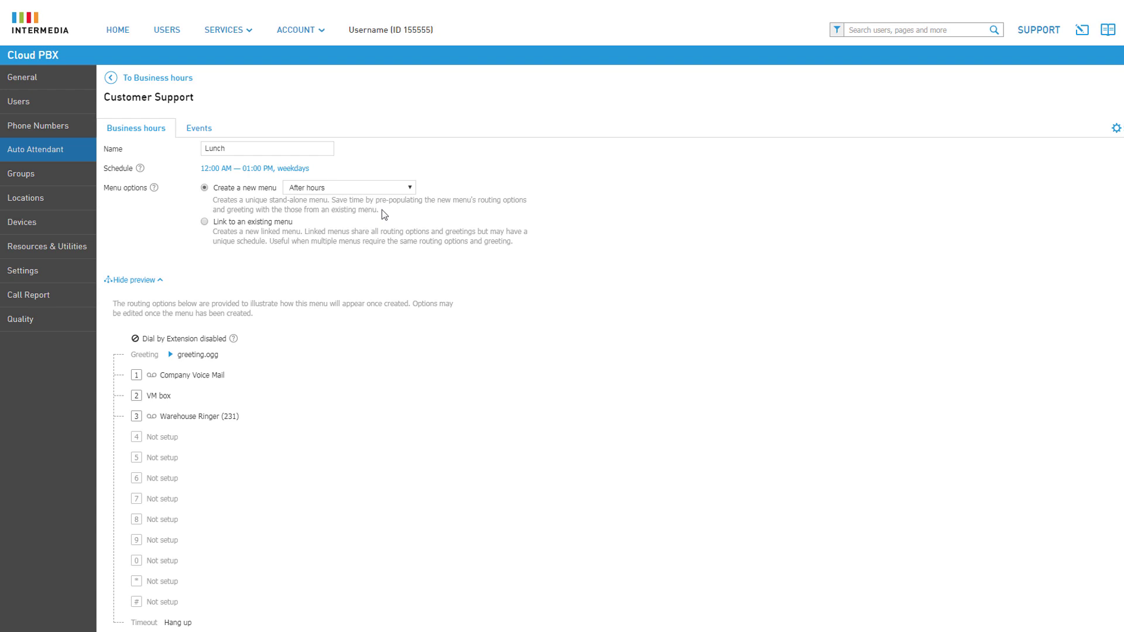
- Try linking Lunch to Working hours, revert to a new Default menu, and create it
left_click(274, 222)
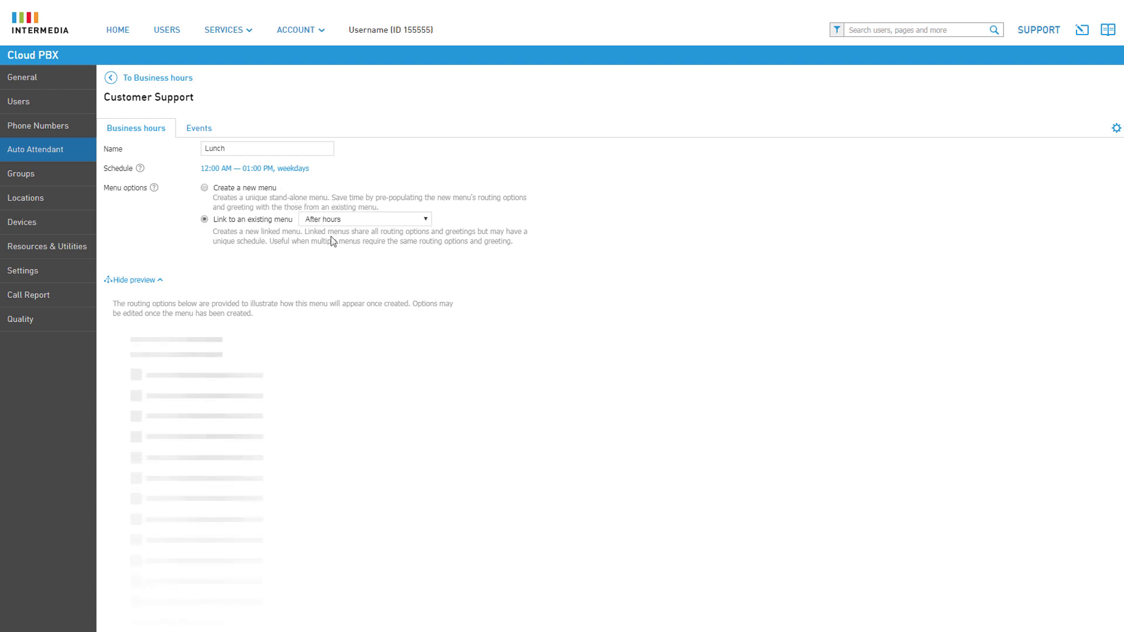
left_click(427, 223)
left_click(404, 244)
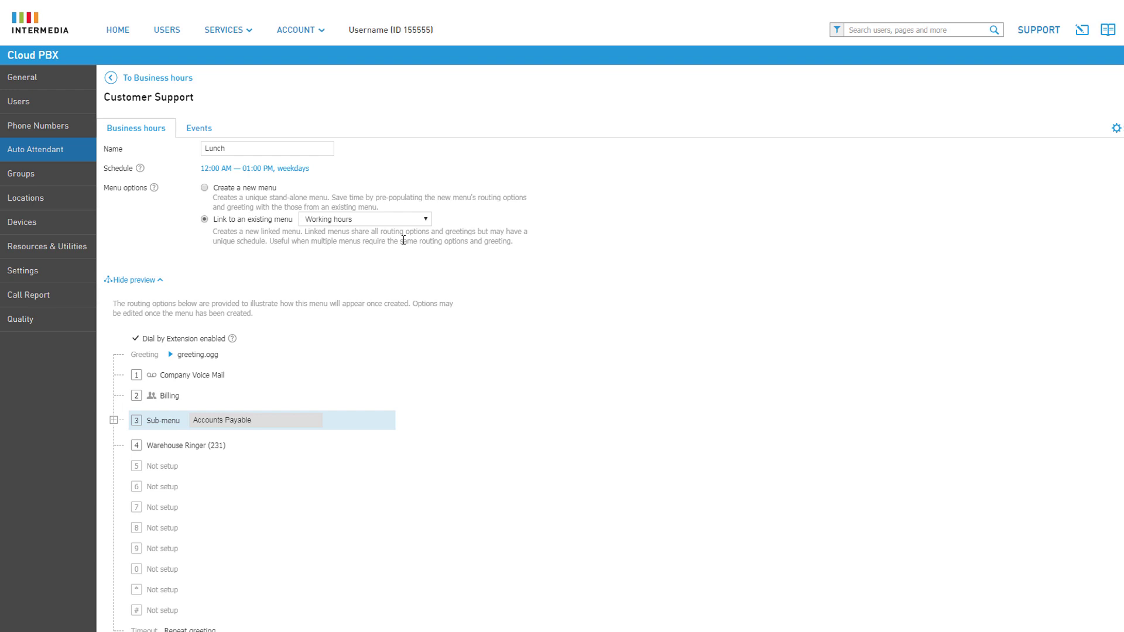
left_click(267, 189)
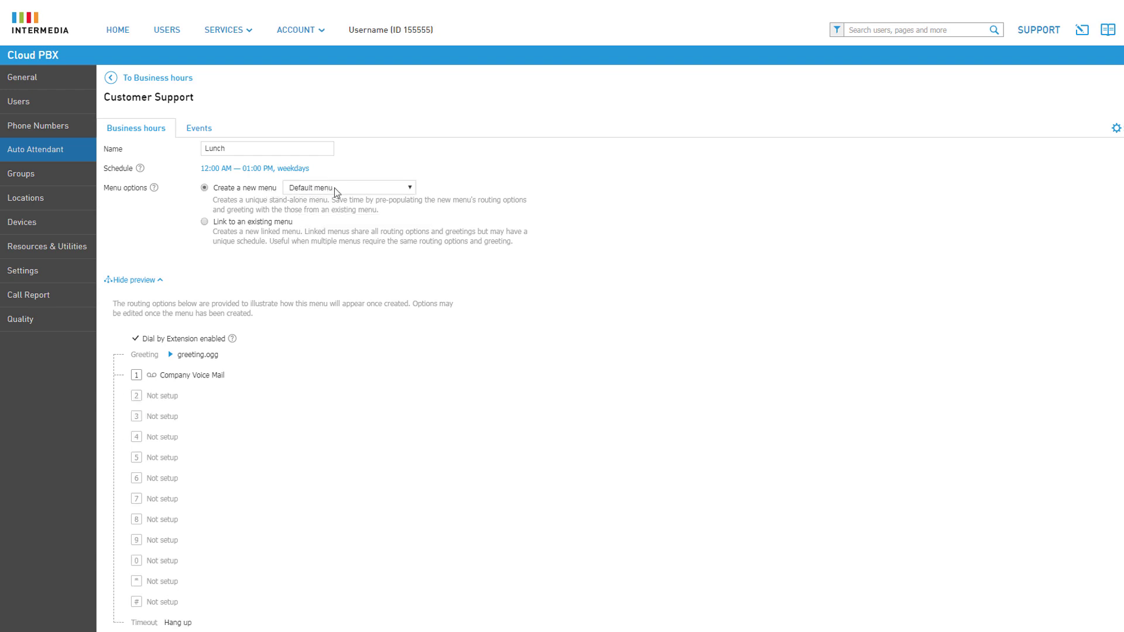
scroll(379, 226, "down", 1)
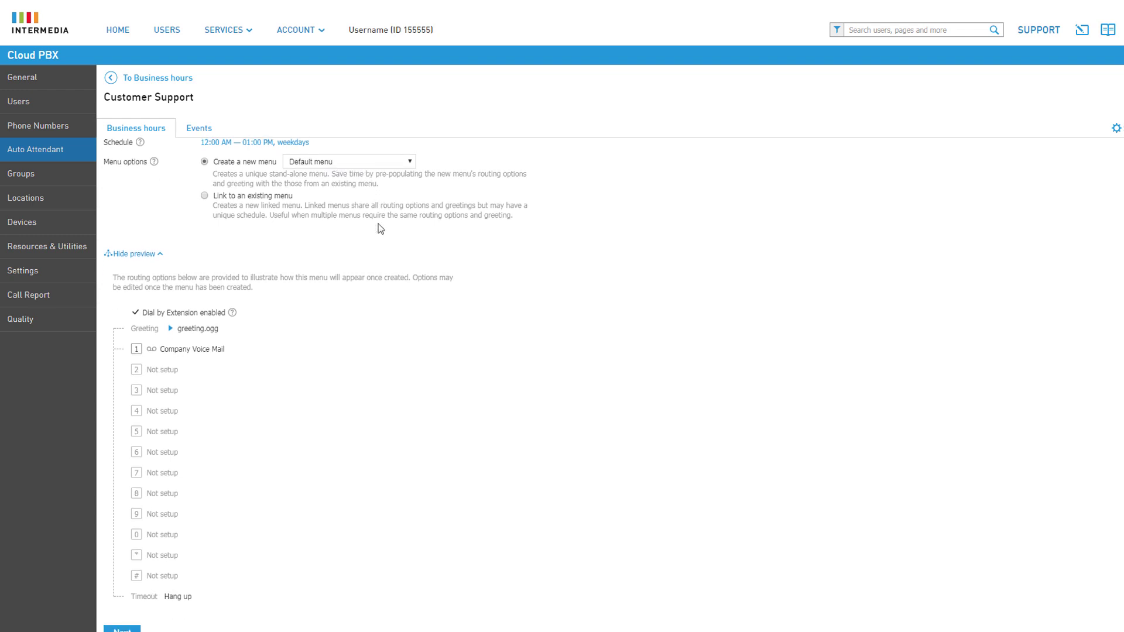
left_click(108, 629)
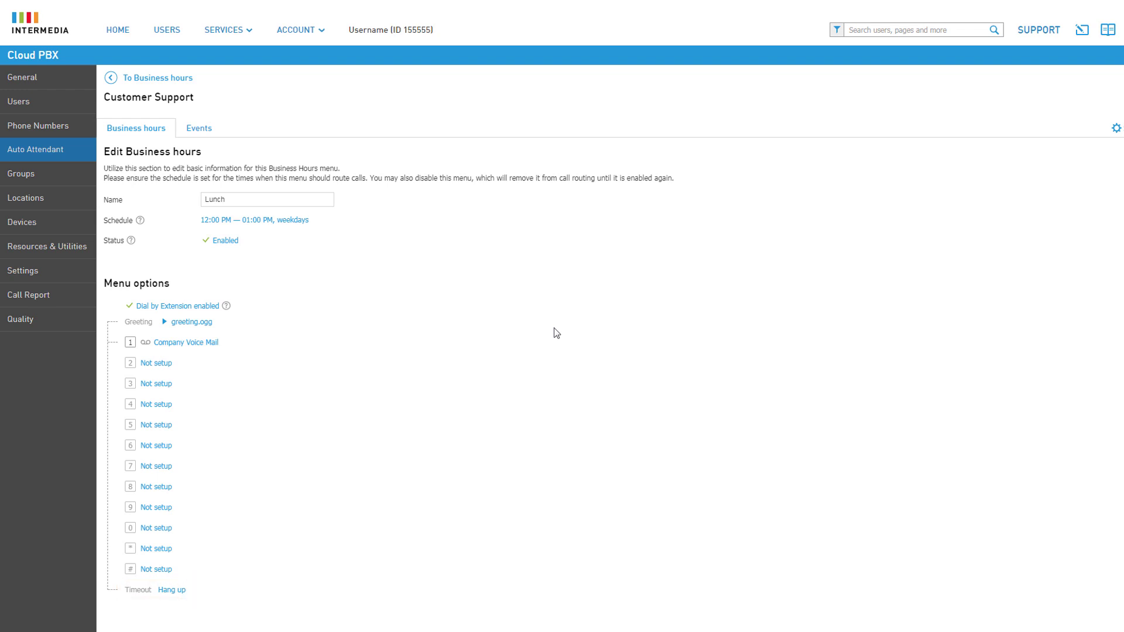
- Drag the Lunch card above Working hours in the Business hours list
left_click(178, 79)
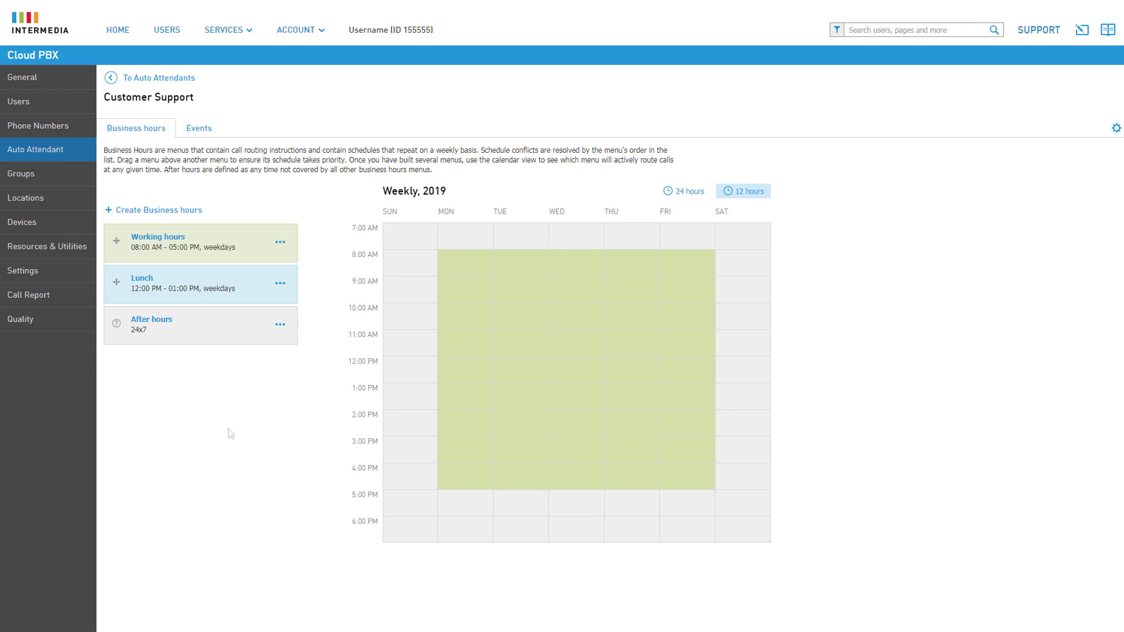
left_click_drag(241, 289, 237, 252)
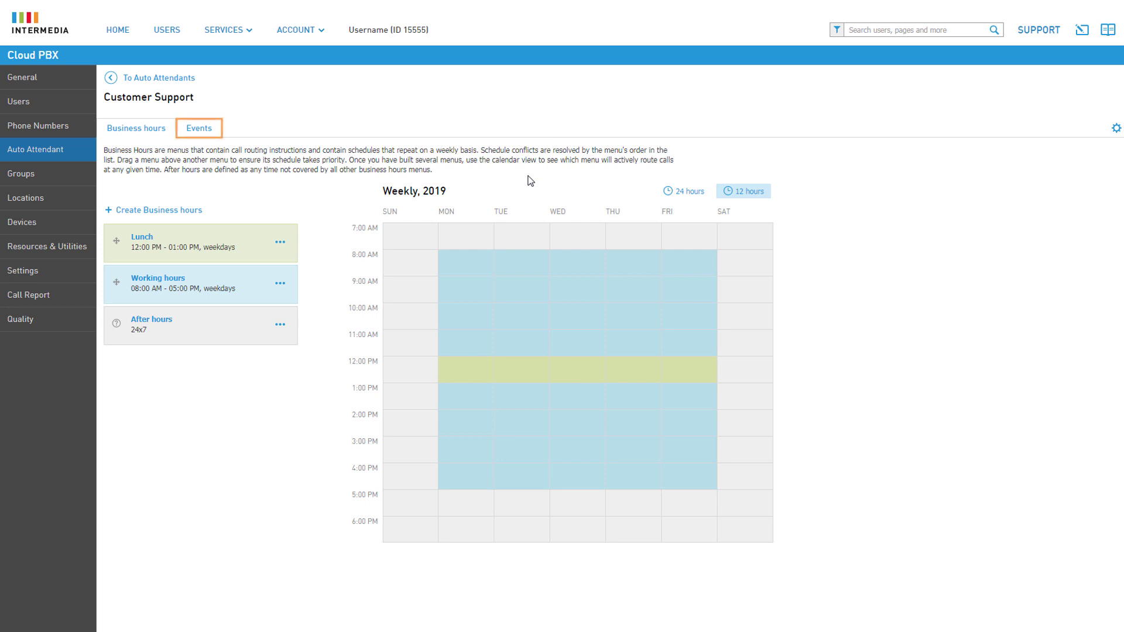
left_click(214, 133)
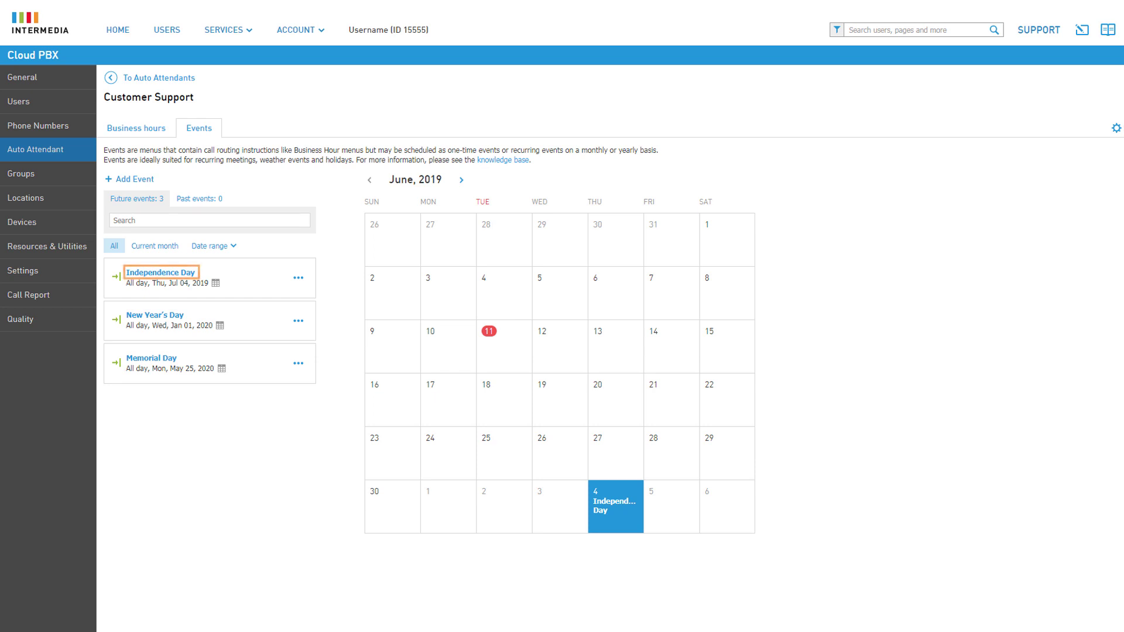
- Check Independence Day's Edit/Disable/Delete options and close them unchanged
left_click(301, 279)
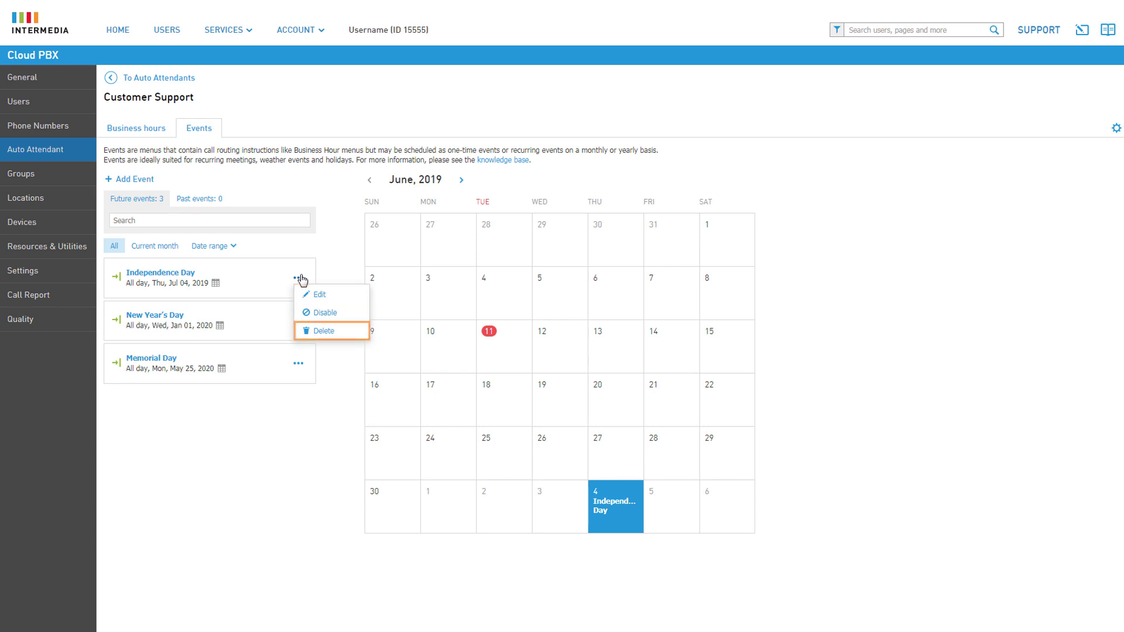
left_click(329, 266)
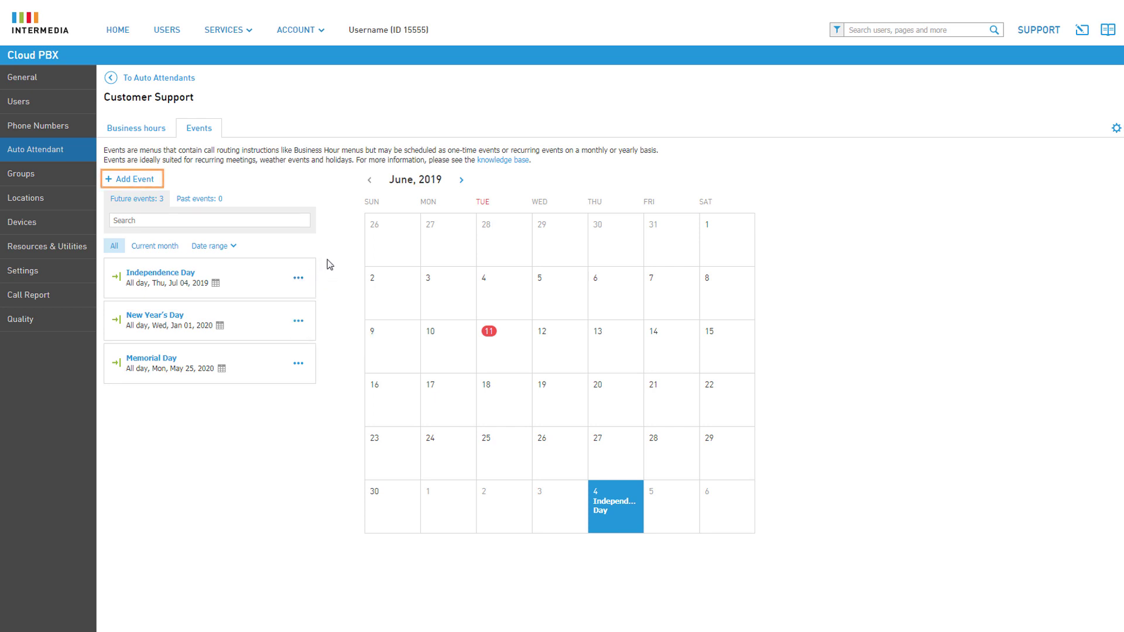
- Add US national holidays as events, leaving New Year's Day on Default menu
left_click(135, 179)
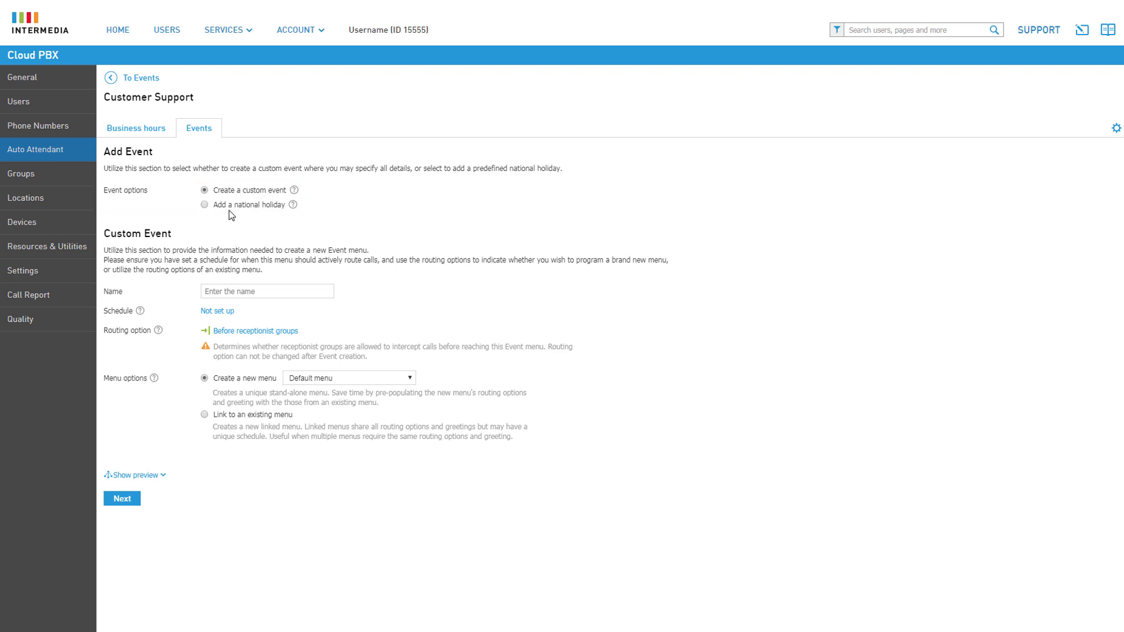
left_click(206, 205)
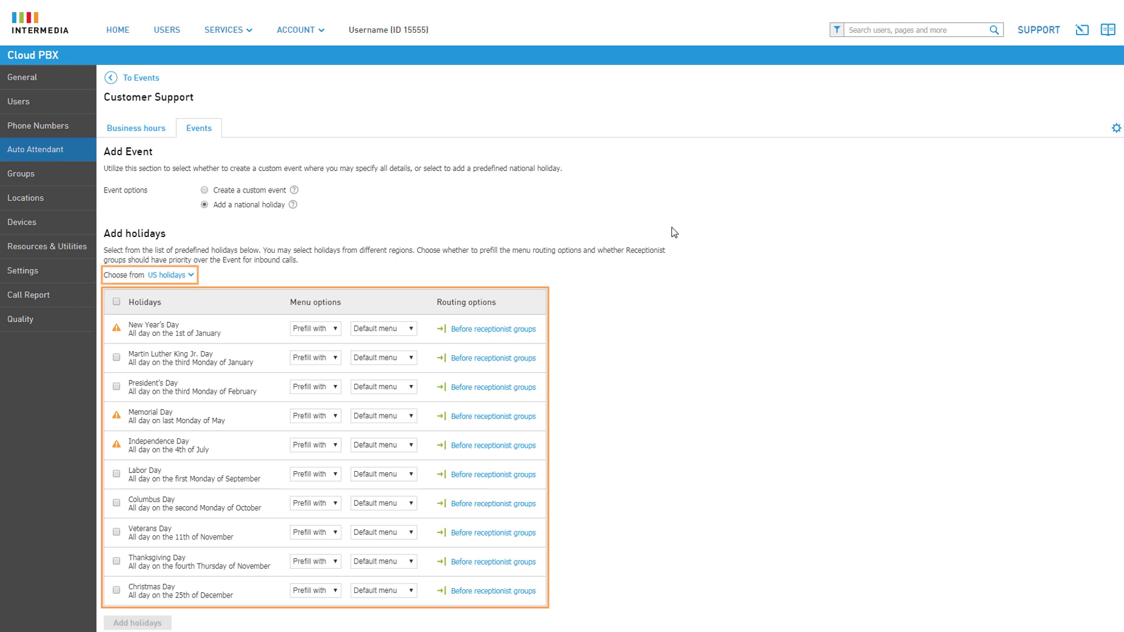
left_click(192, 275)
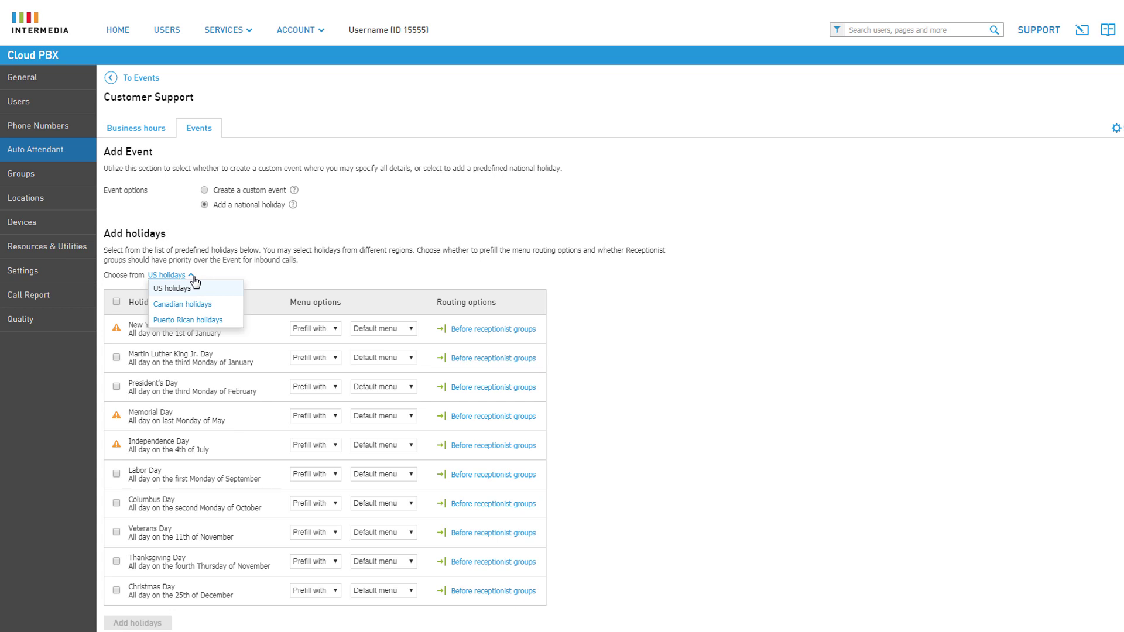
left_click(194, 278)
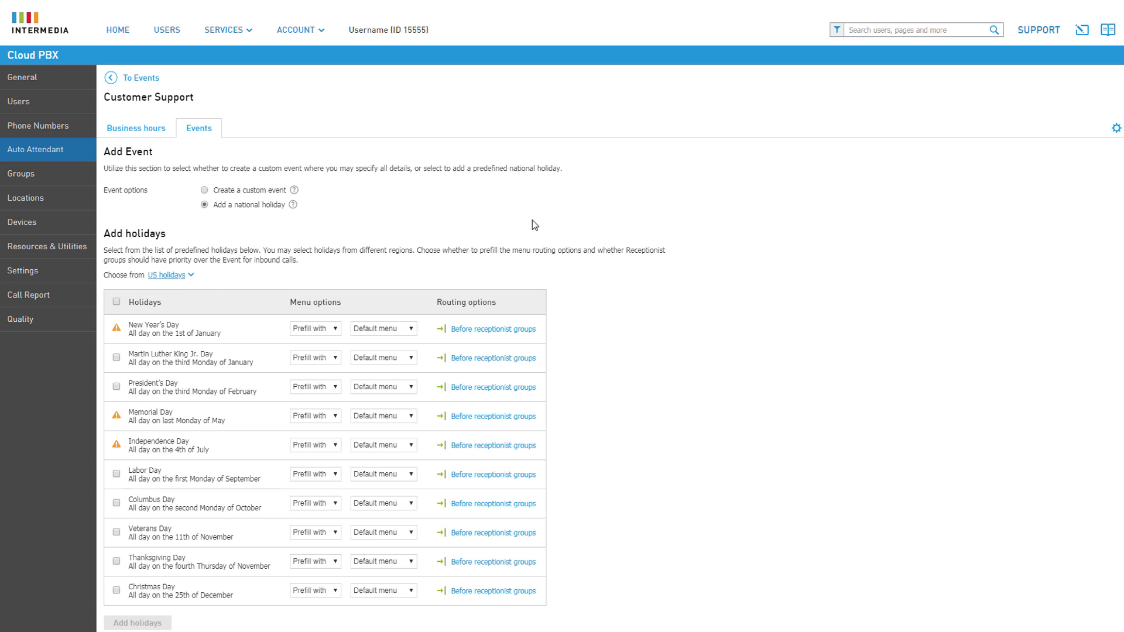
left_click(417, 330)
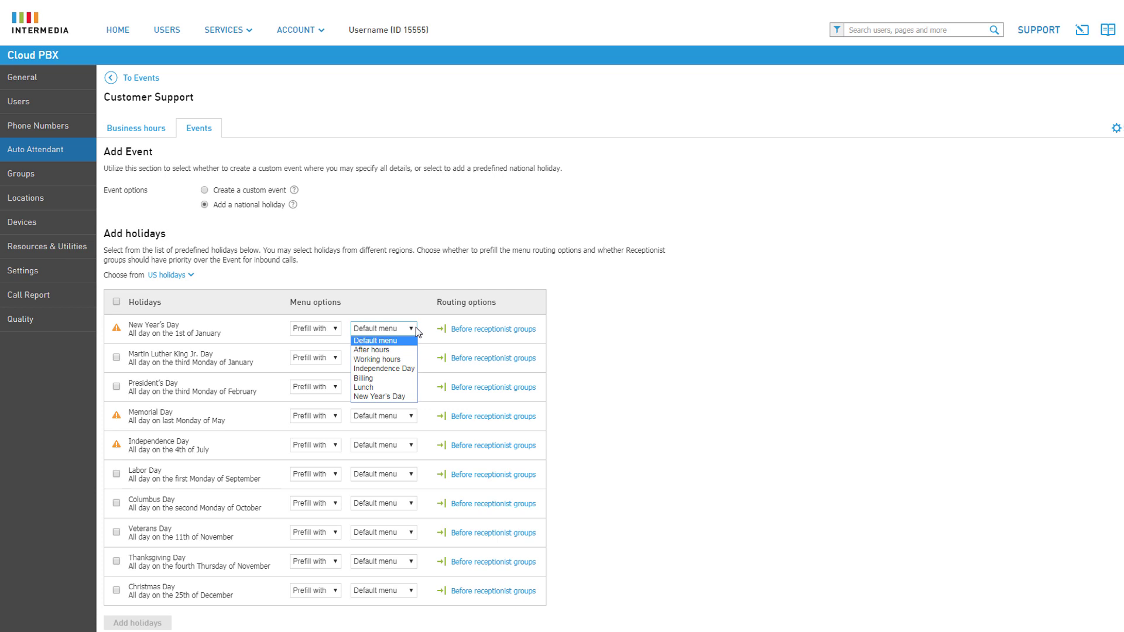
left_click(417, 331)
- Link Martin Luther King Jr. Day to After hours, routed after receptionist groups
left_click(339, 359)
left_click(327, 379)
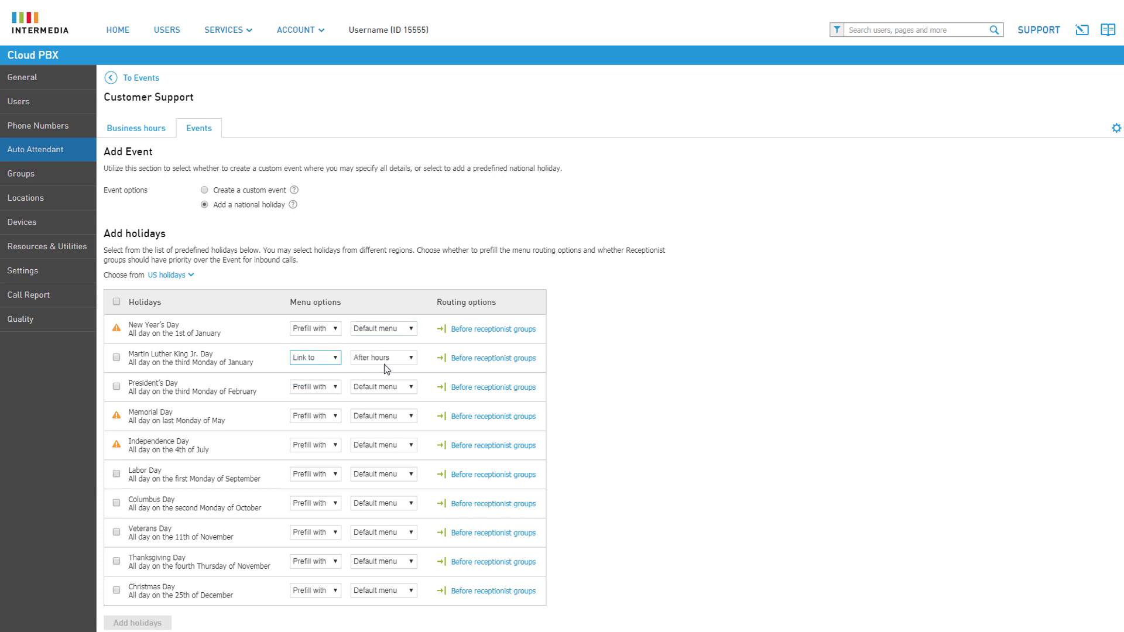
left_click(407, 360)
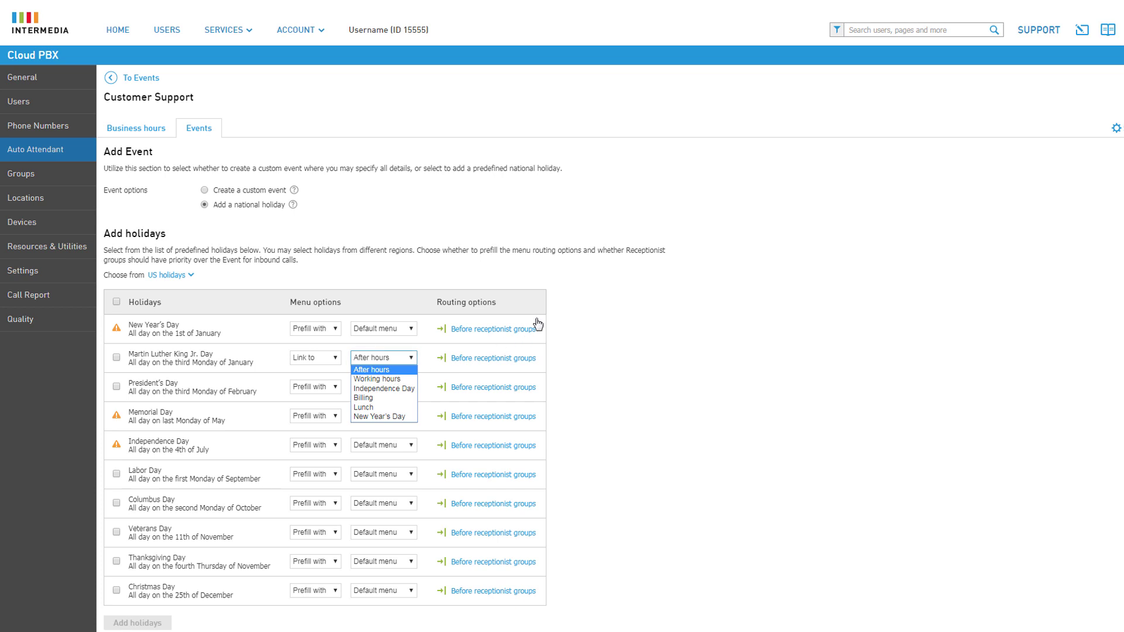
left_click(605, 279)
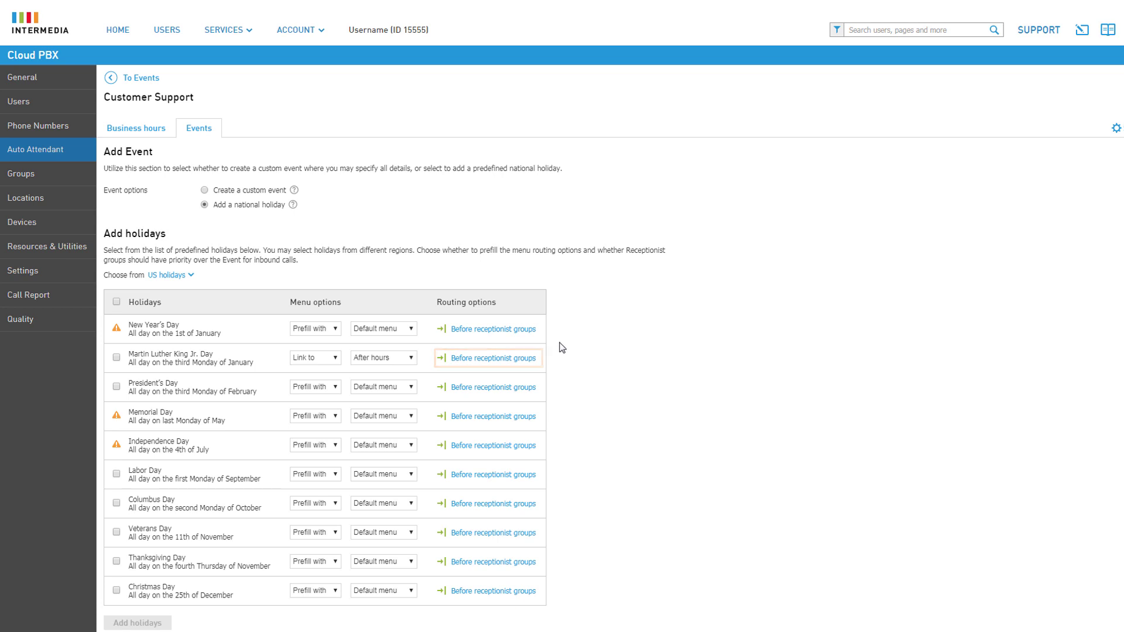
left_click(527, 360)
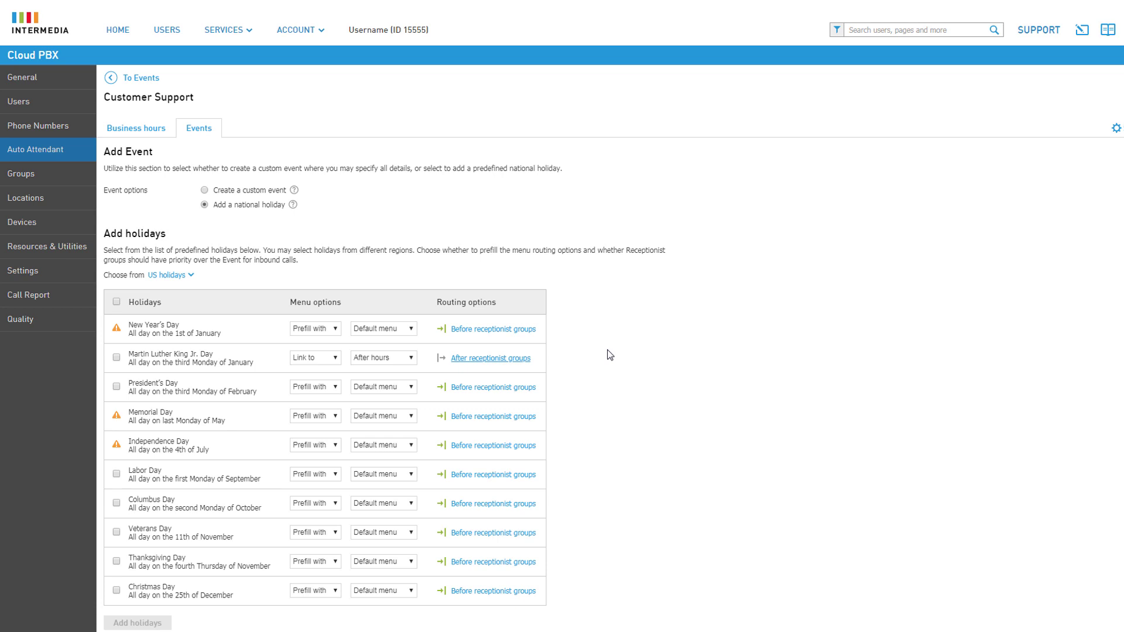
left_click(205, 191)
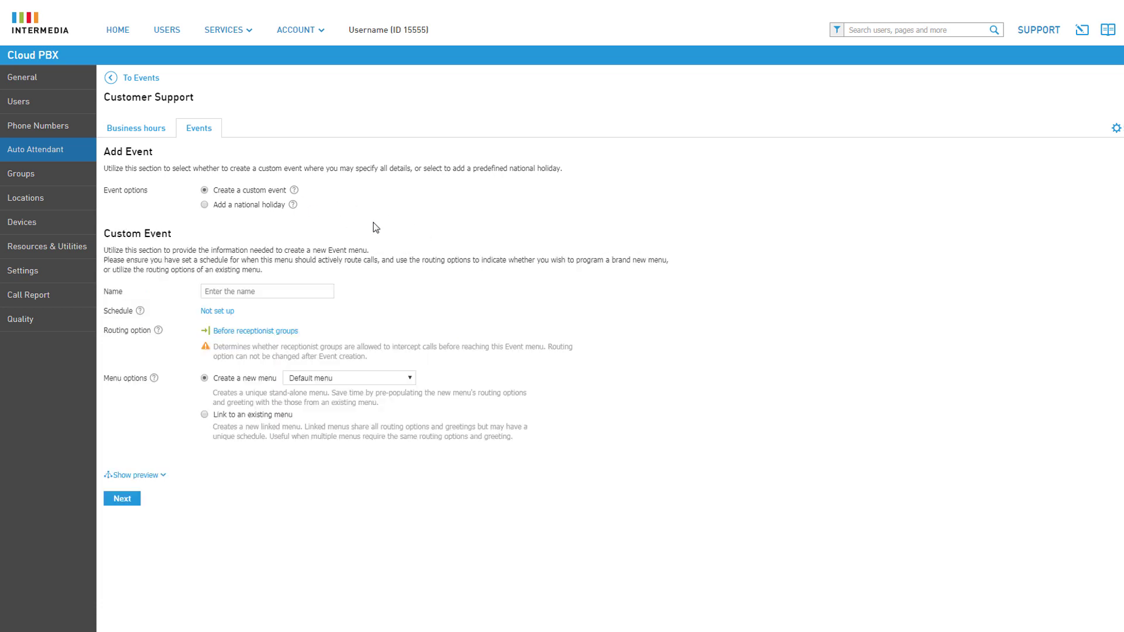
- Name the custom event 'Renovation Day' and open its Edit schedule dialog
left_click(304, 292)
type("Renovation Day")
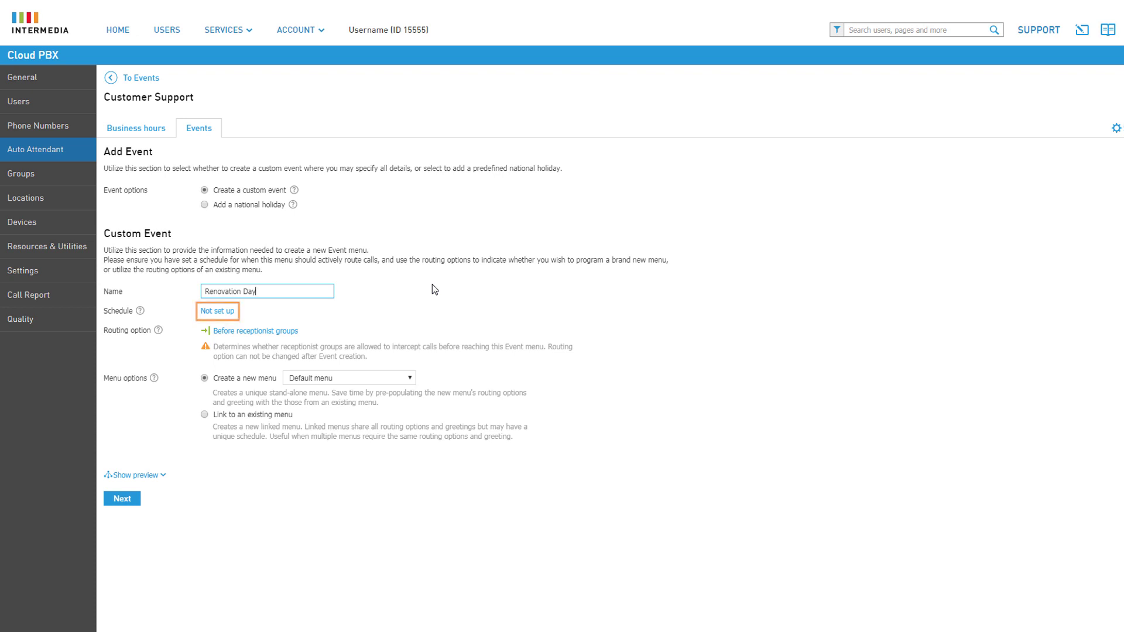
left_click(228, 323)
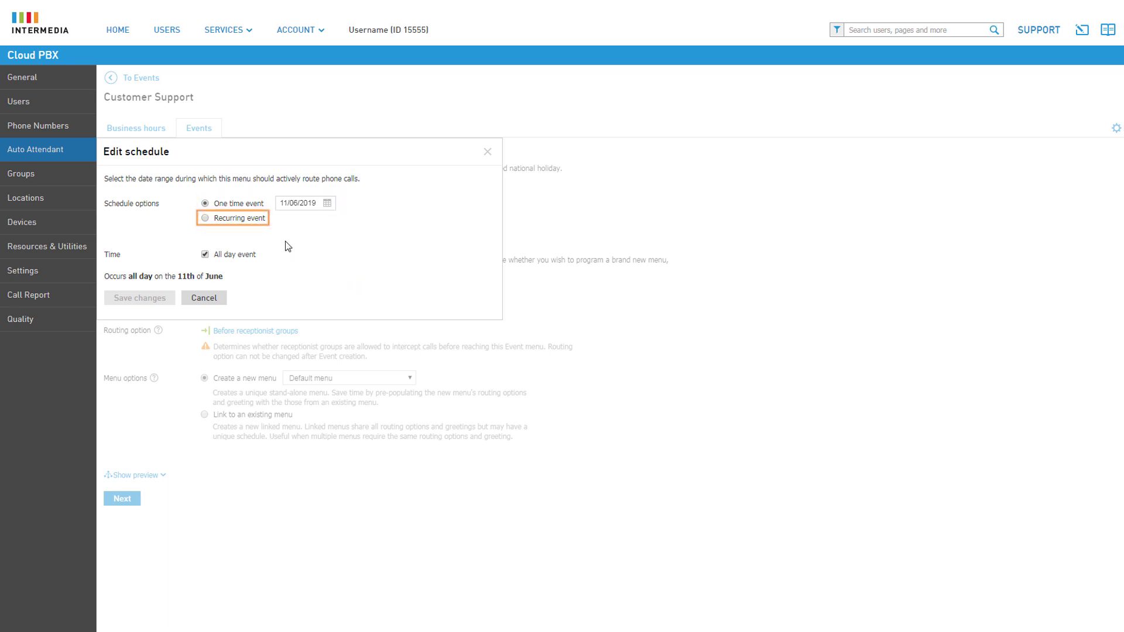
- Try monthly recurrence: first Sunday of the month, then the 11th of each month
left_click(255, 219)
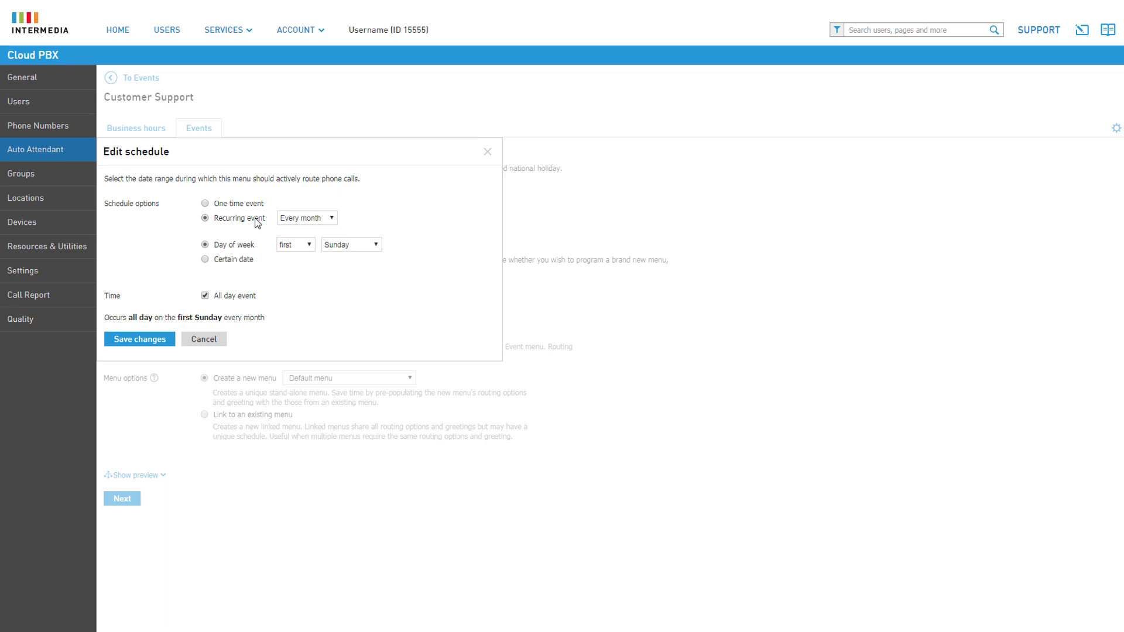
left_click(333, 218)
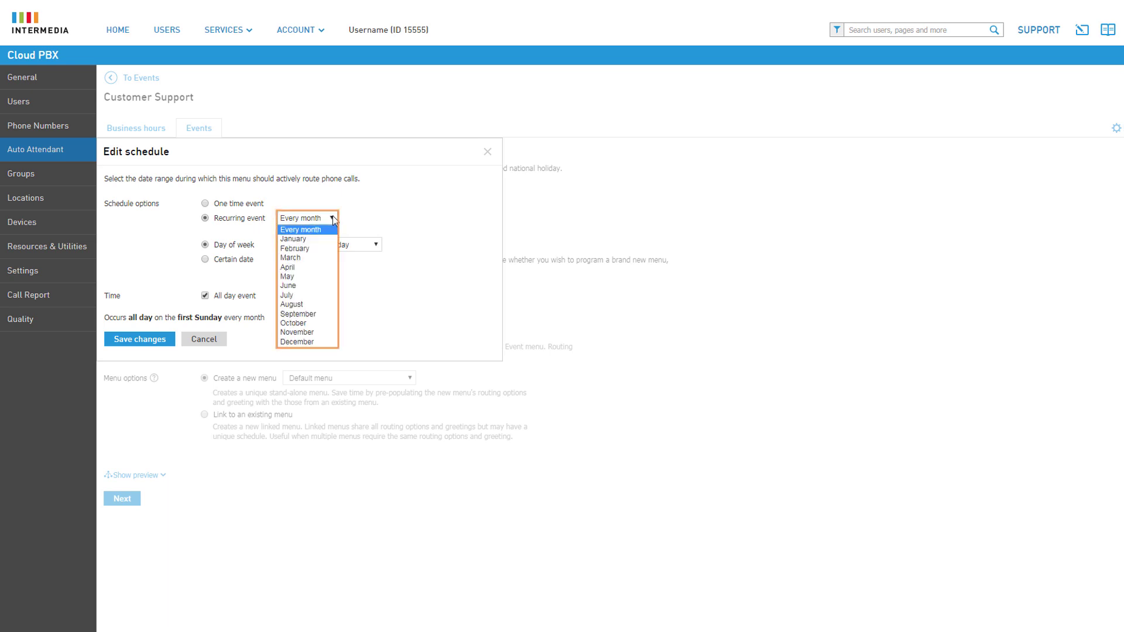
left_click(332, 218)
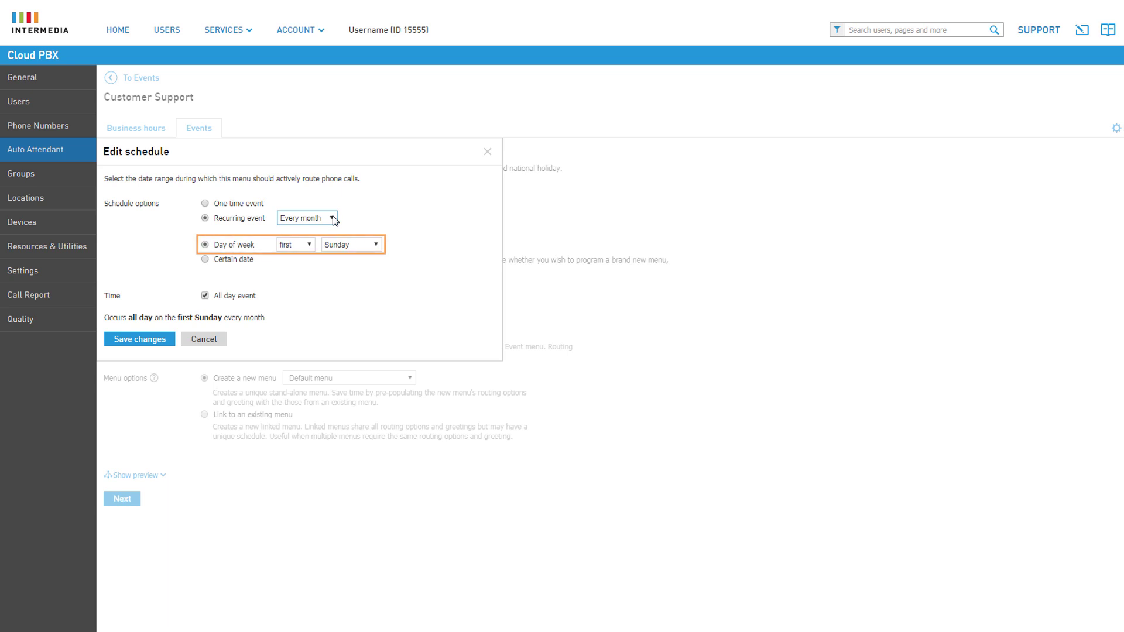
left_click(310, 245)
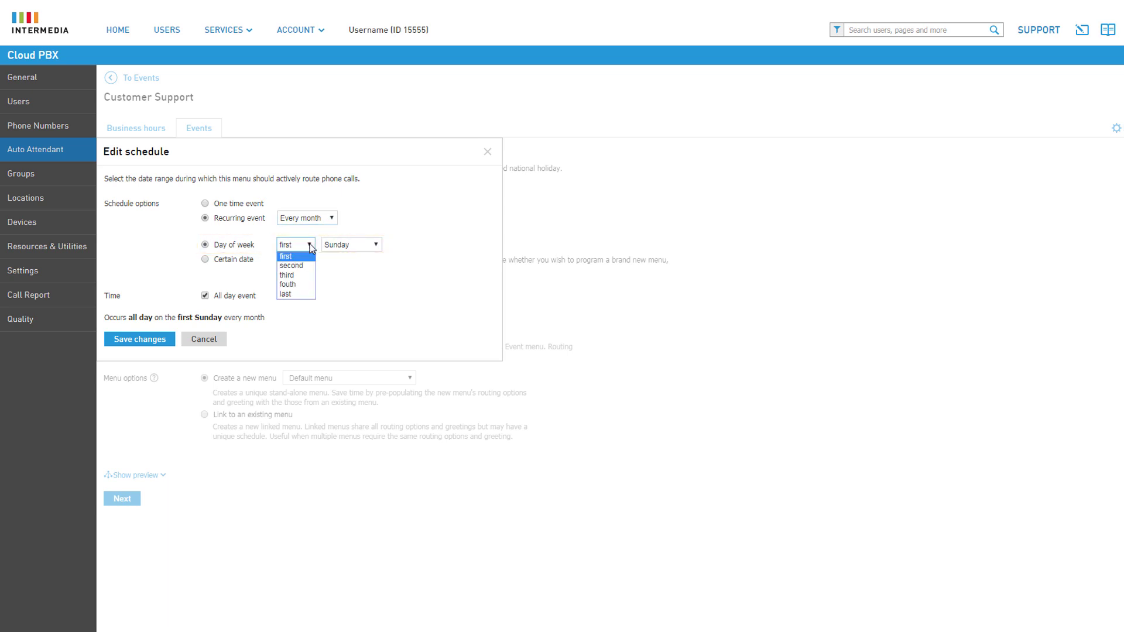
left_click(310, 245)
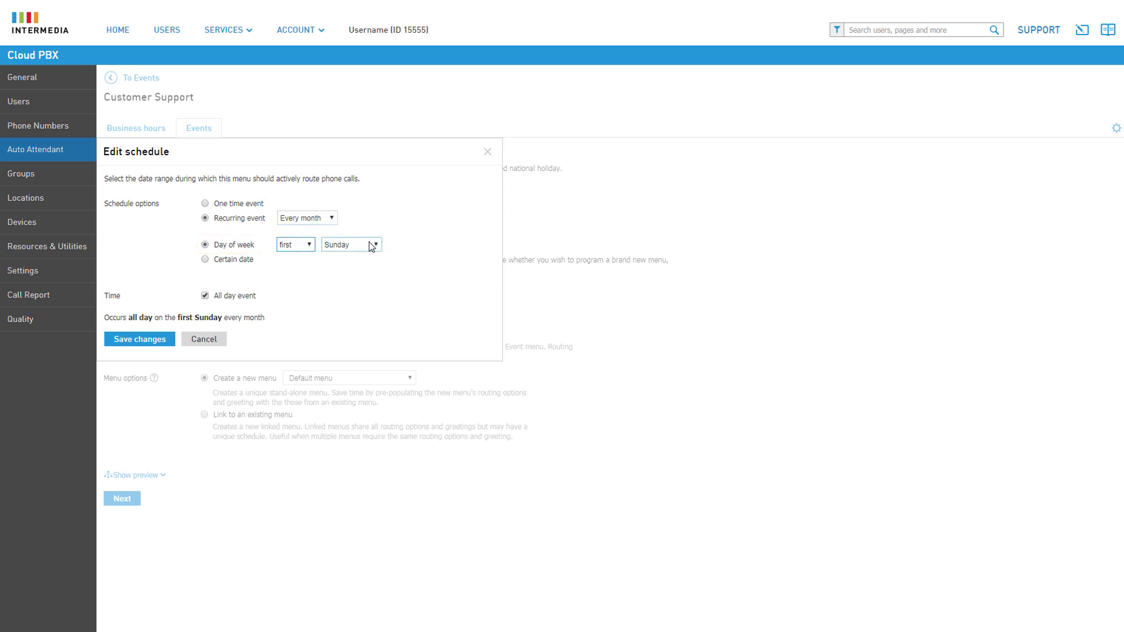
left_click(377, 245)
left_click(378, 245)
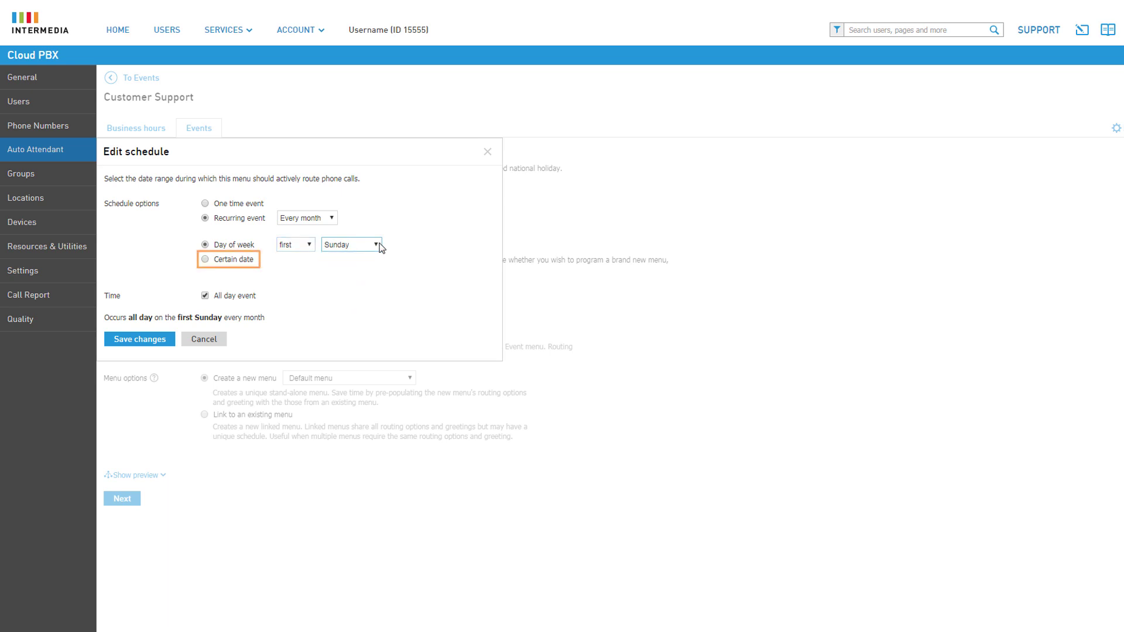
left_click(241, 261)
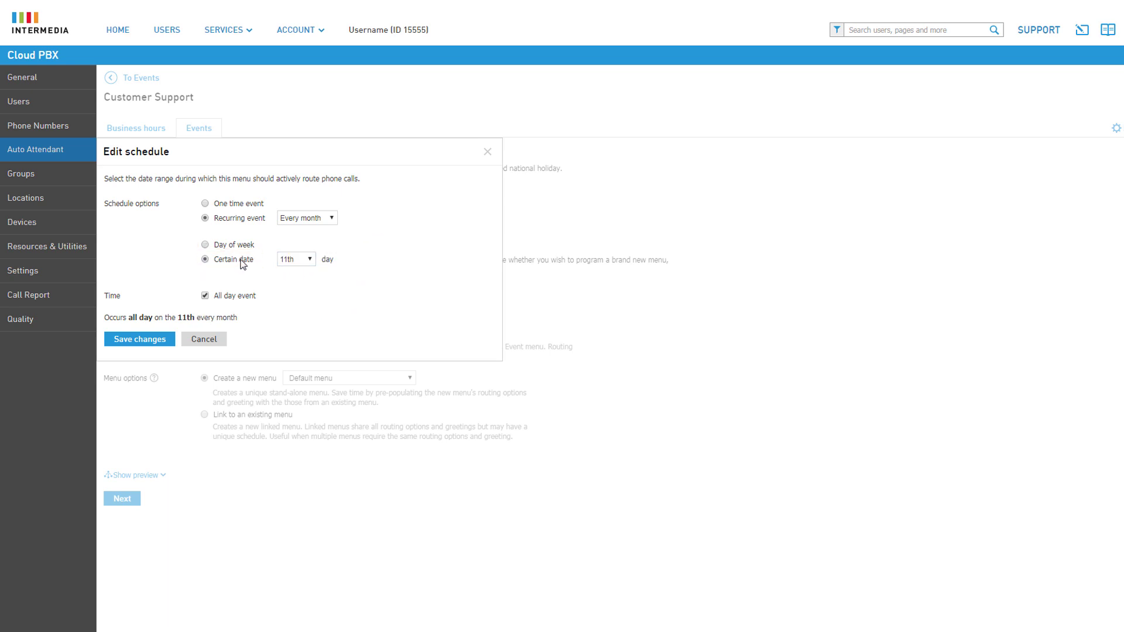
left_click(308, 259)
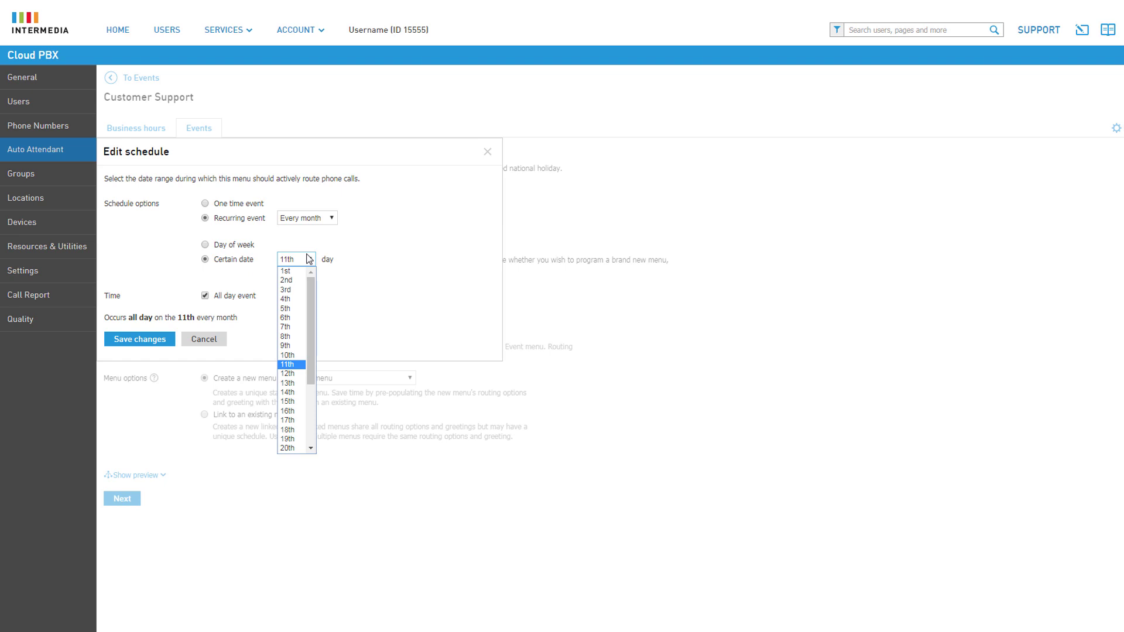
left_click(308, 259)
- Make Renovation Day a one-time all-day event on 11/06/2019 and save it
left_click(247, 205)
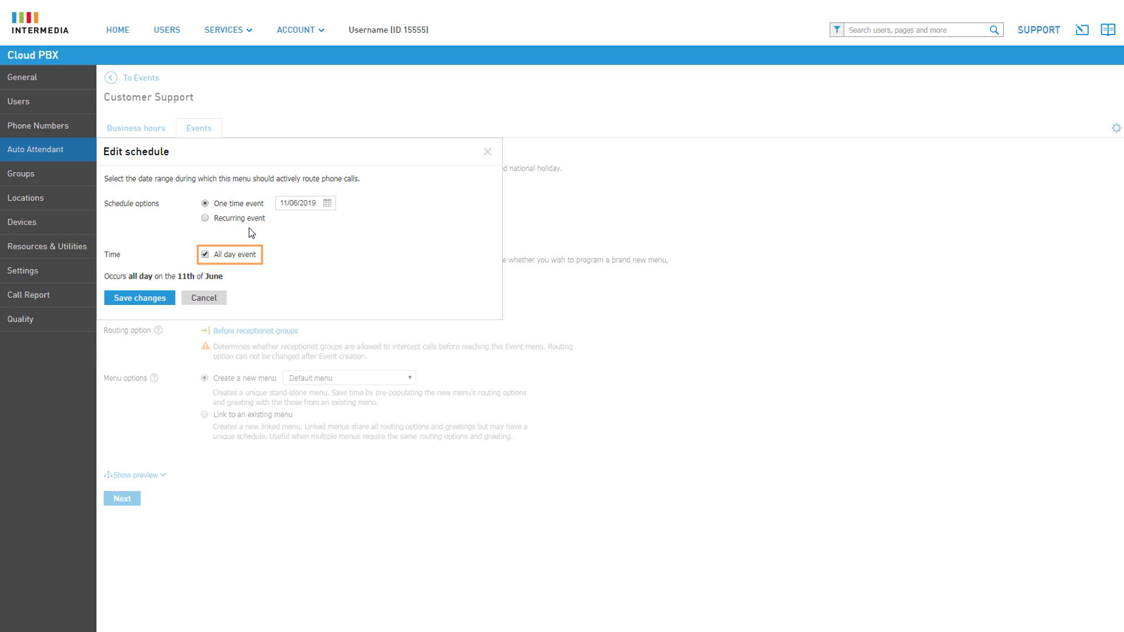
left_click(205, 255)
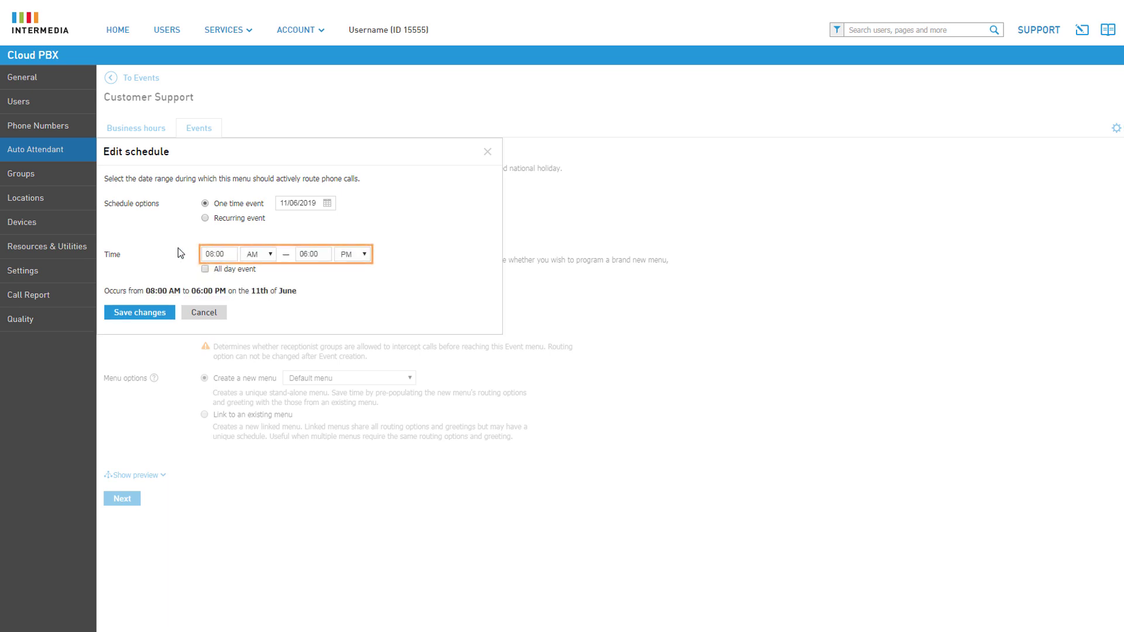
left_click(205, 270)
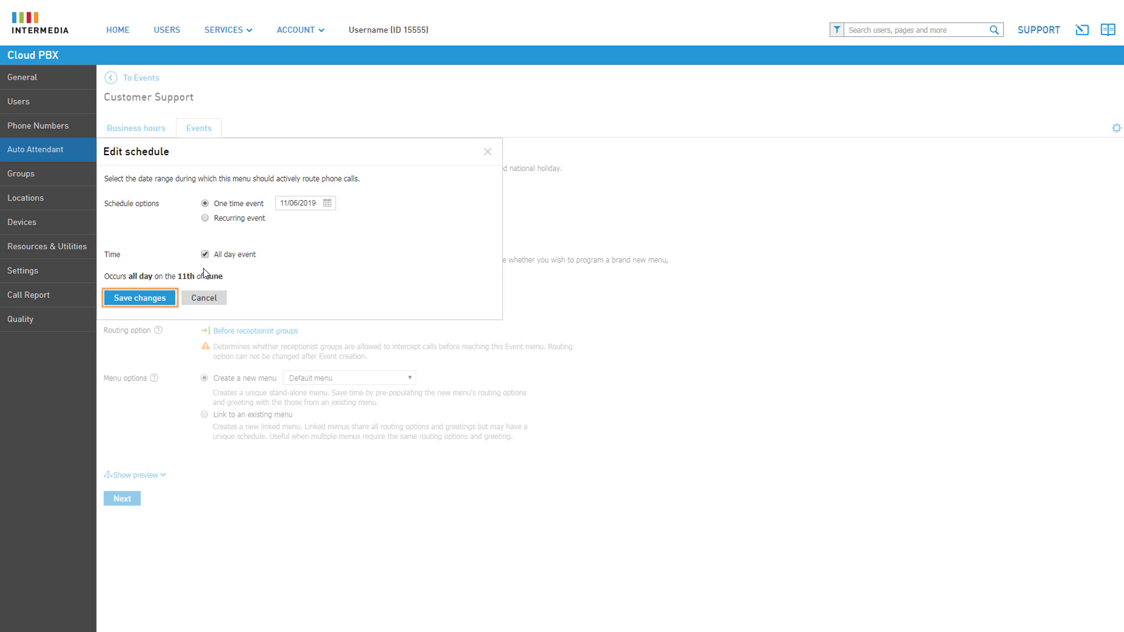
left_click(159, 298)
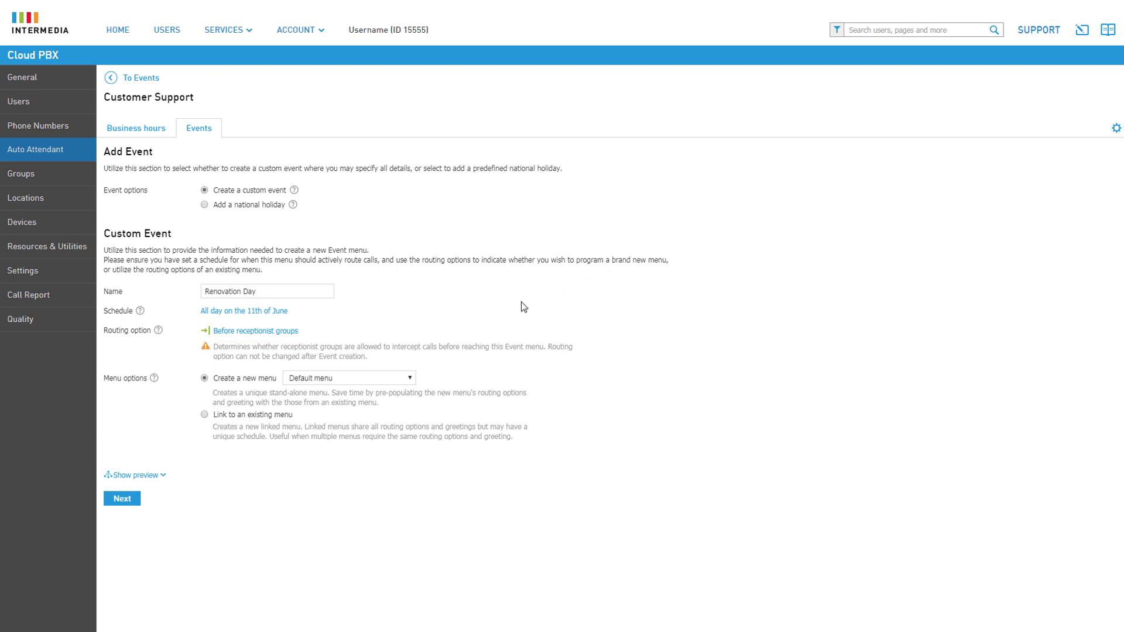
- Prefill Renovation Day's new menu from After hours, preview its routing, and create it
left_click(403, 378)
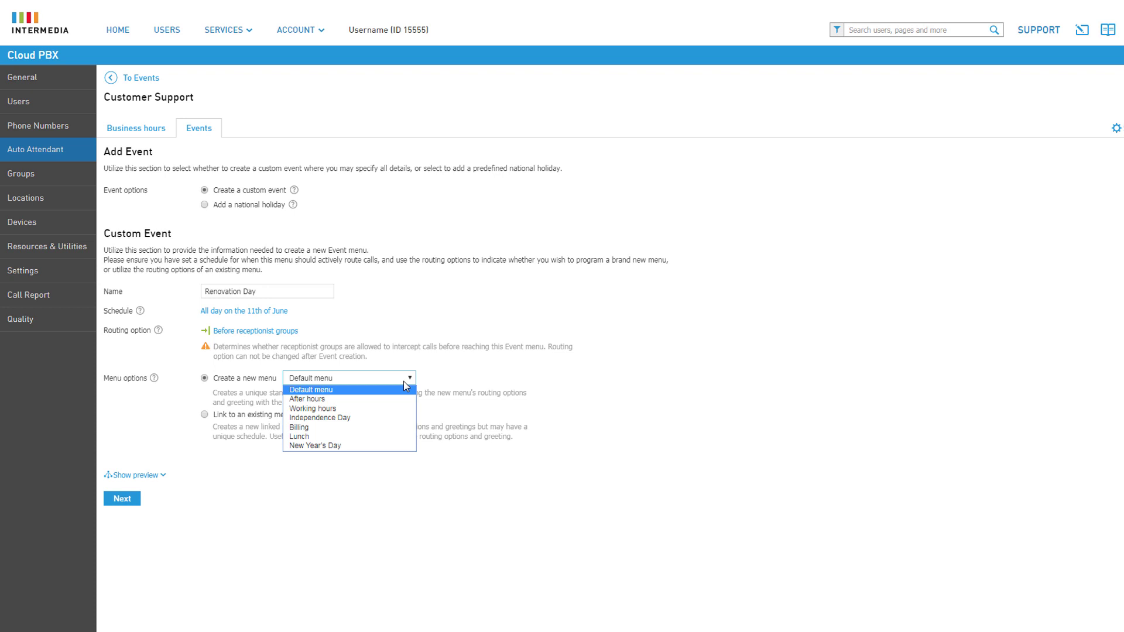
left_click(383, 403)
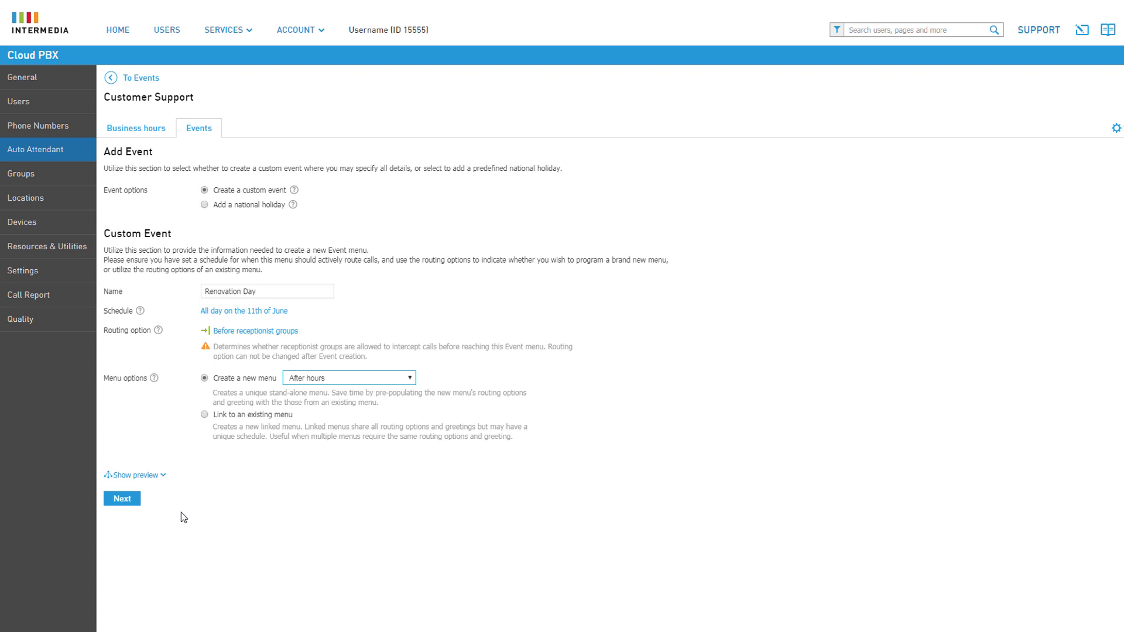
left_click(157, 476)
scroll(685, 460, "down", 4)
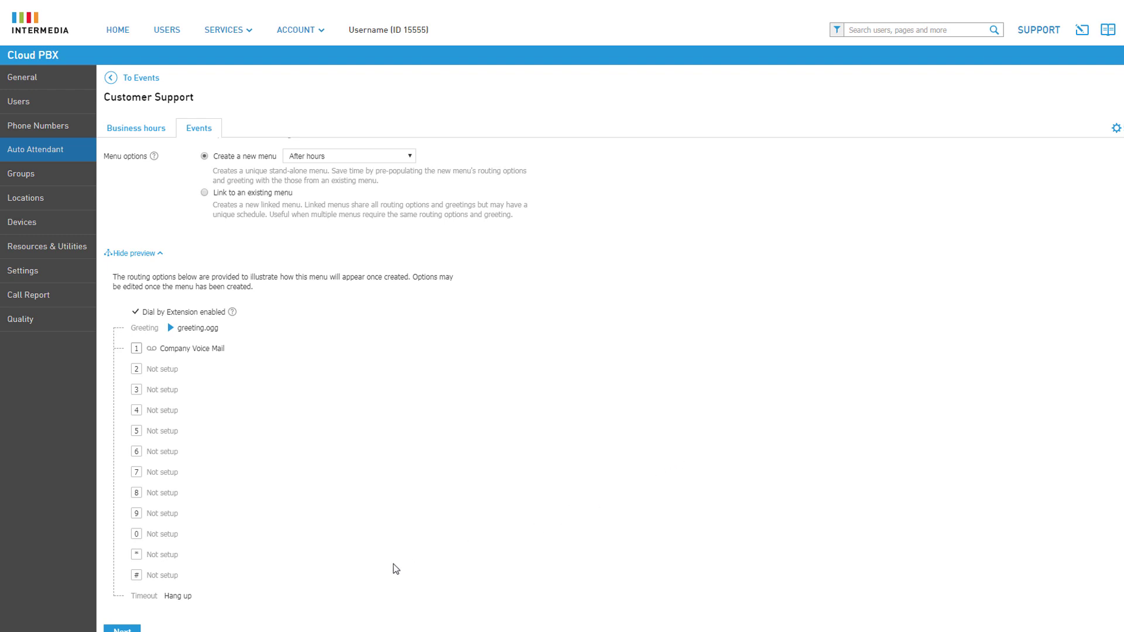
left_click(120, 630)
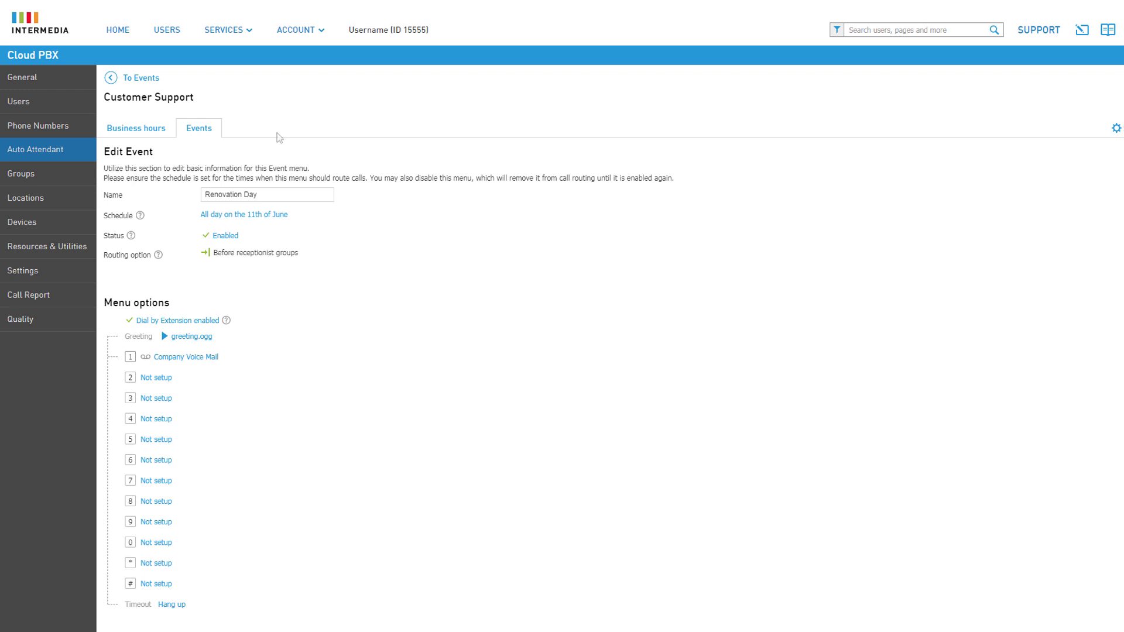
- View the events calendar, then return to the Auto Attendants list
left_click(157, 80)
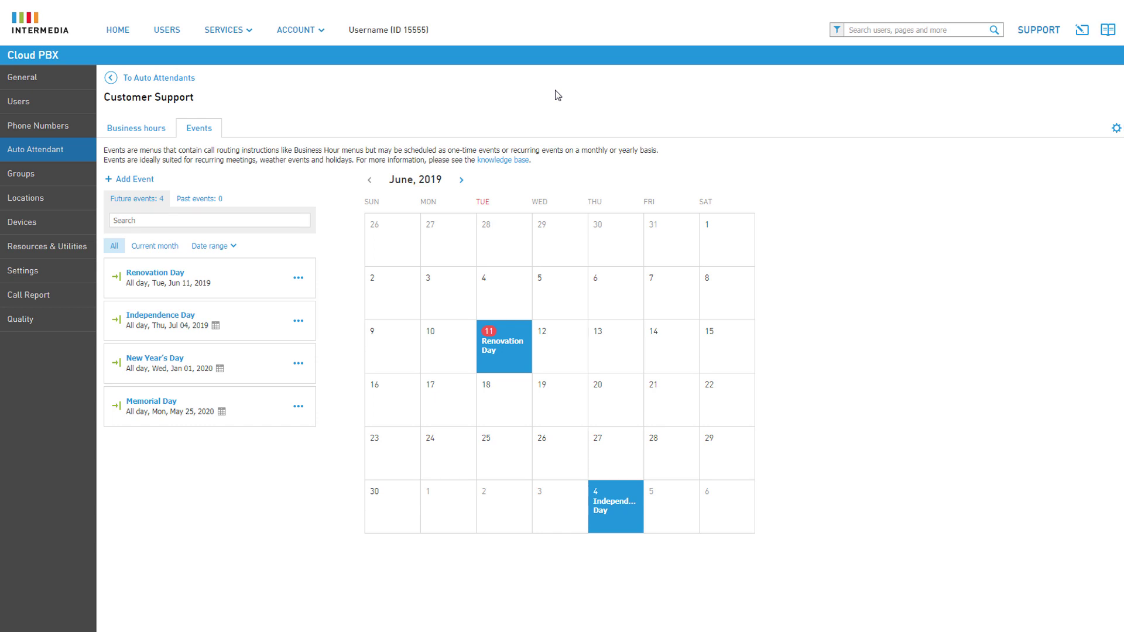
left_click(190, 81)
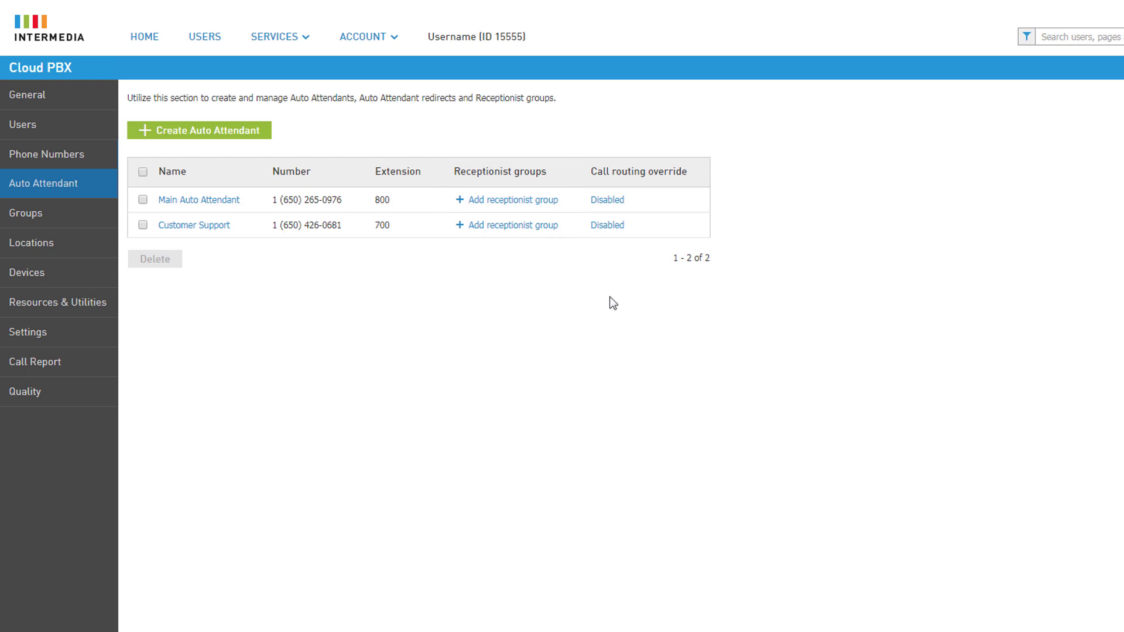
- Add receptionist group 'Customer Support Ring First' with display name 'Customer Support Receptionist'
left_click(535, 231)
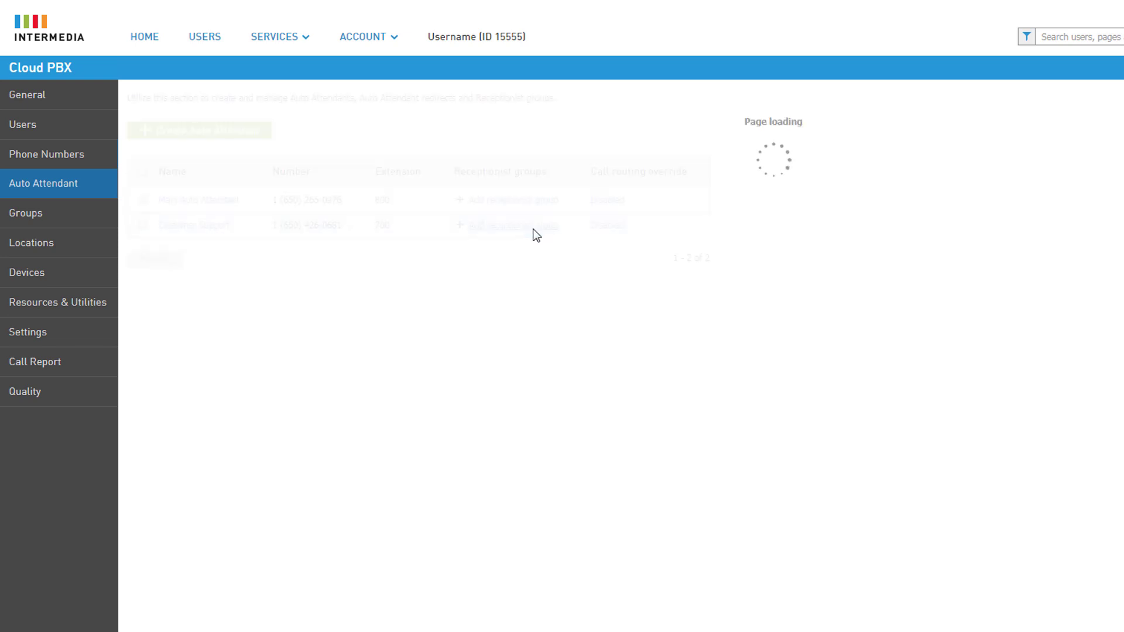
left_click(388, 224)
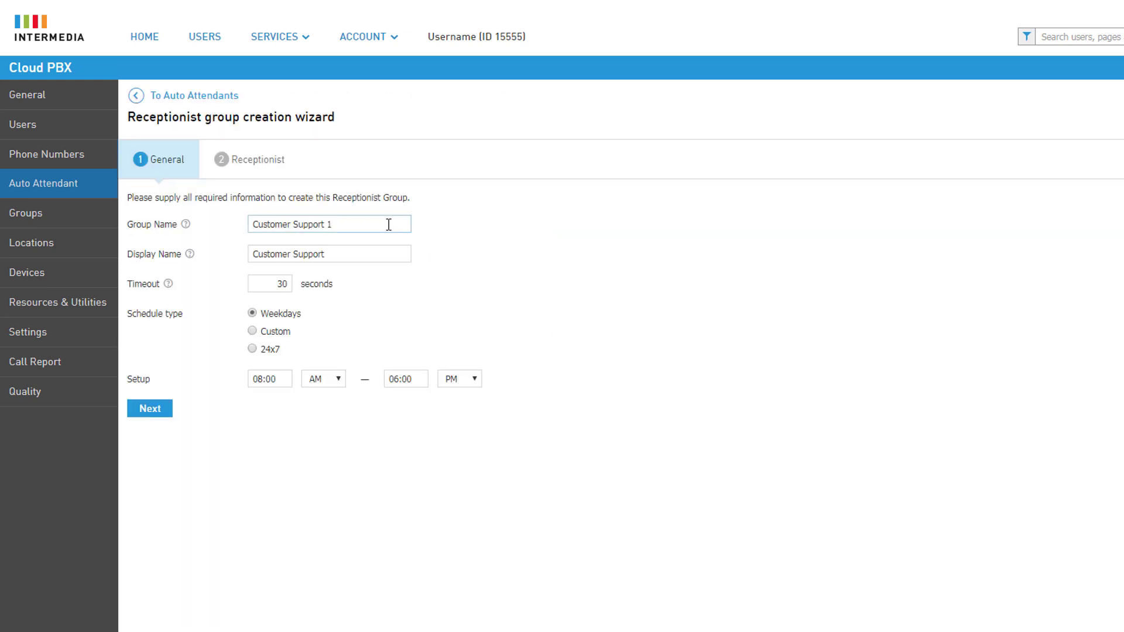
key("BackSpace")
key("BackSpace")
type("Ring First")
left_click(377, 254)
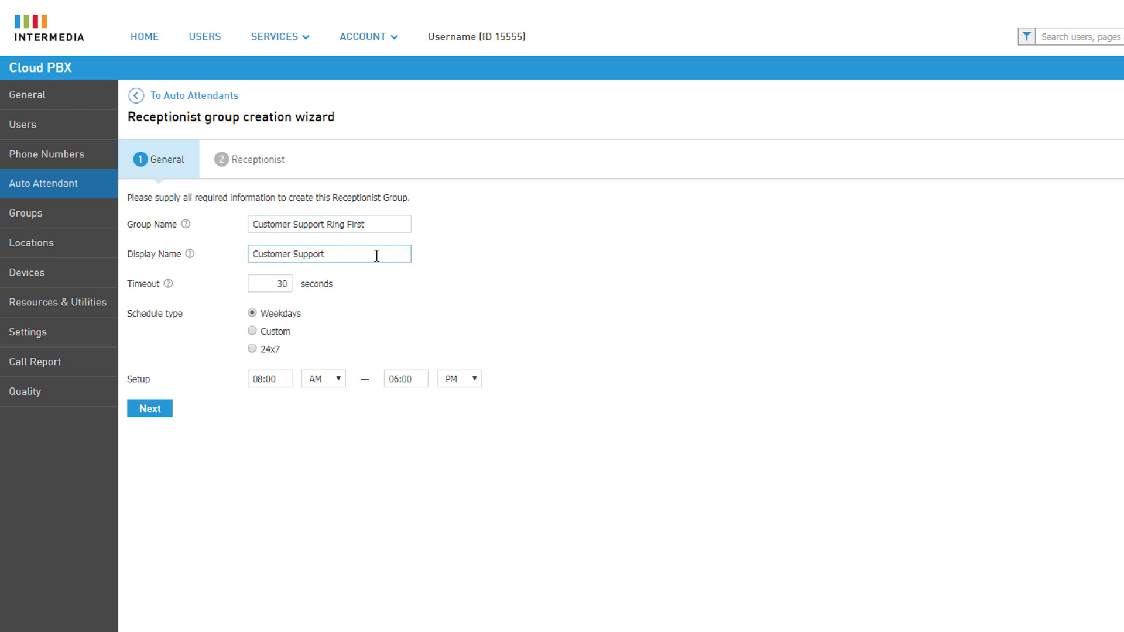
type("Receptionist")
left_click(391, 306)
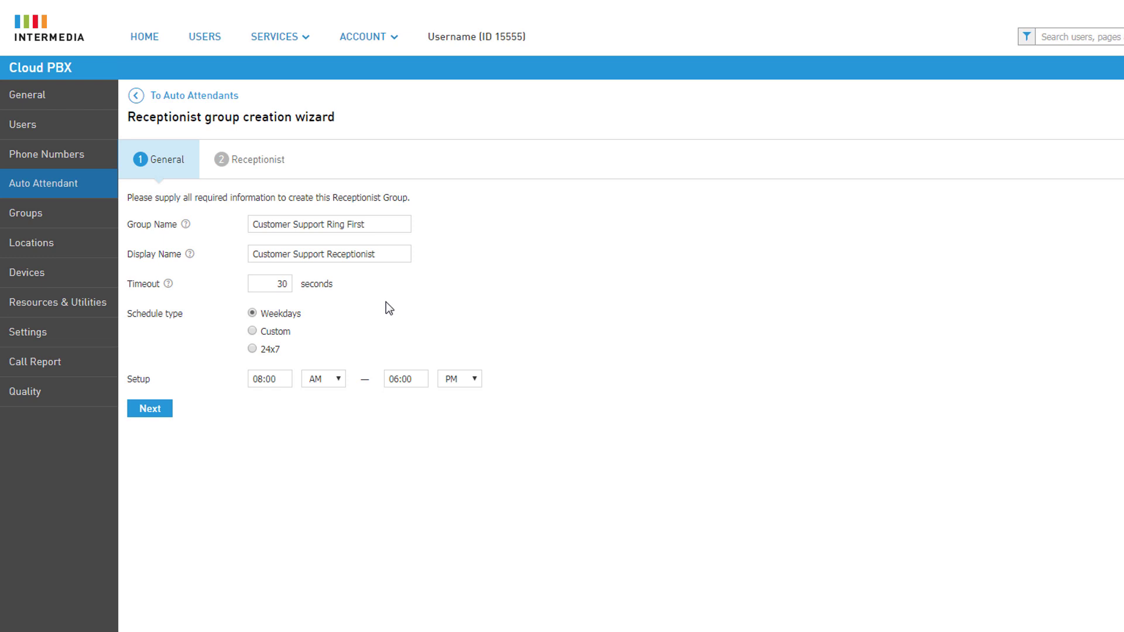
- Try Custom and 24x7 schedules, keep Weekdays, and continue to the Receptionist step
left_click(280, 334)
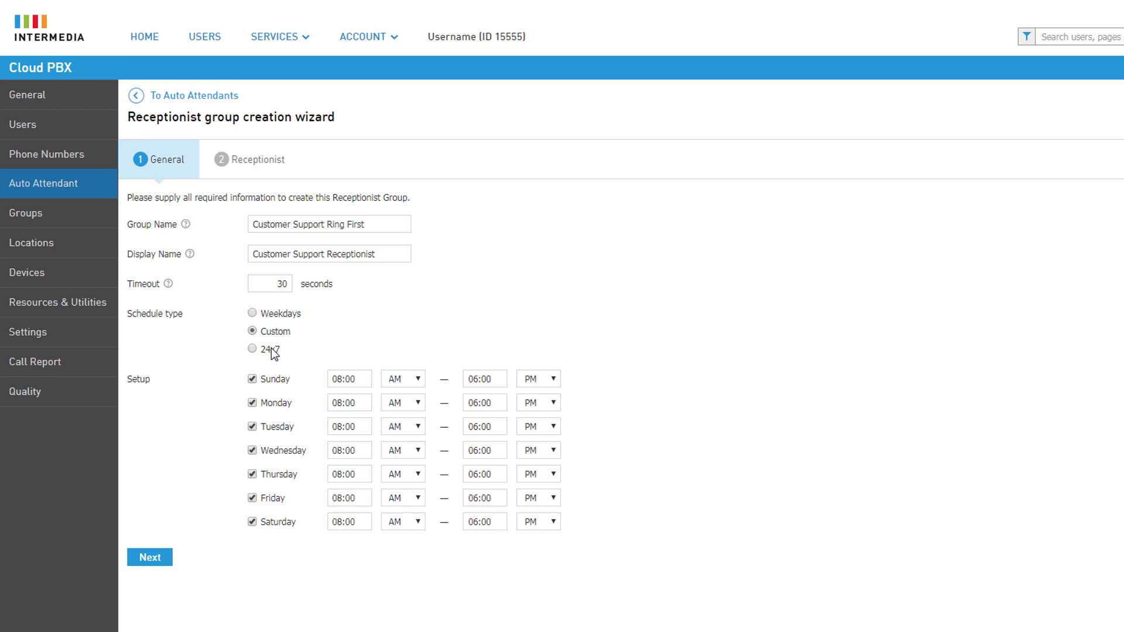
left_click(271, 350)
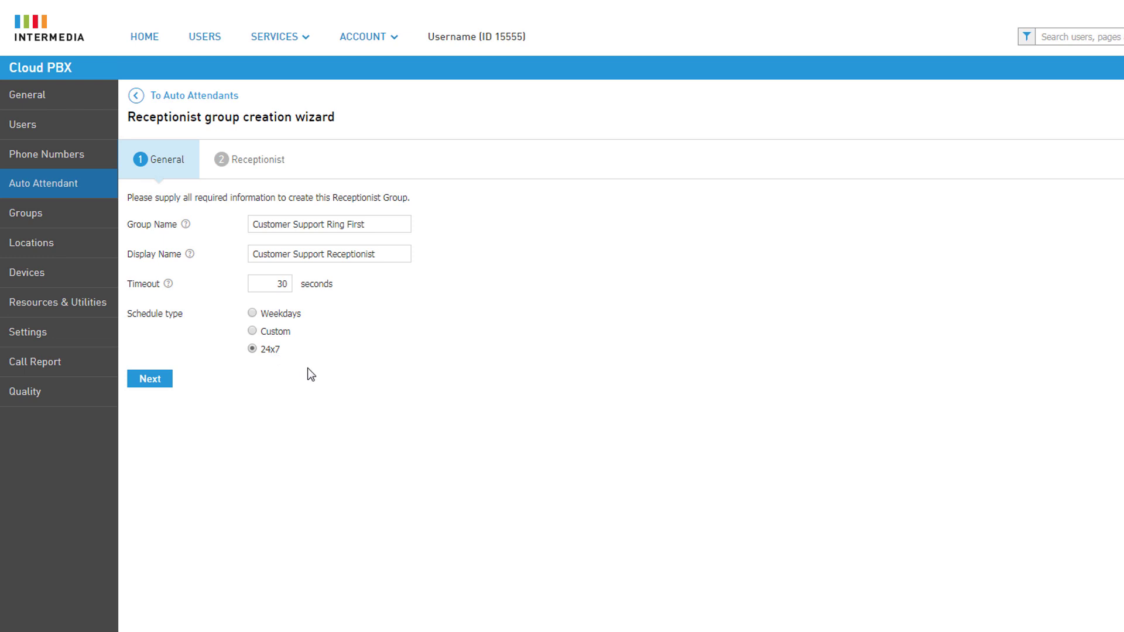
left_click(298, 315)
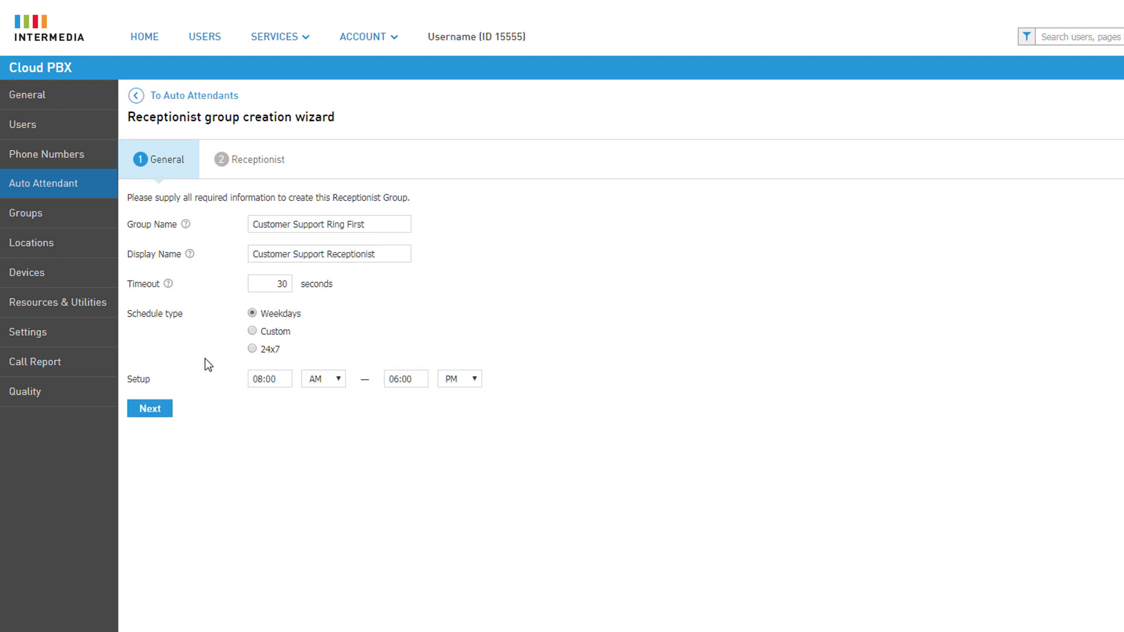
left_click(167, 414)
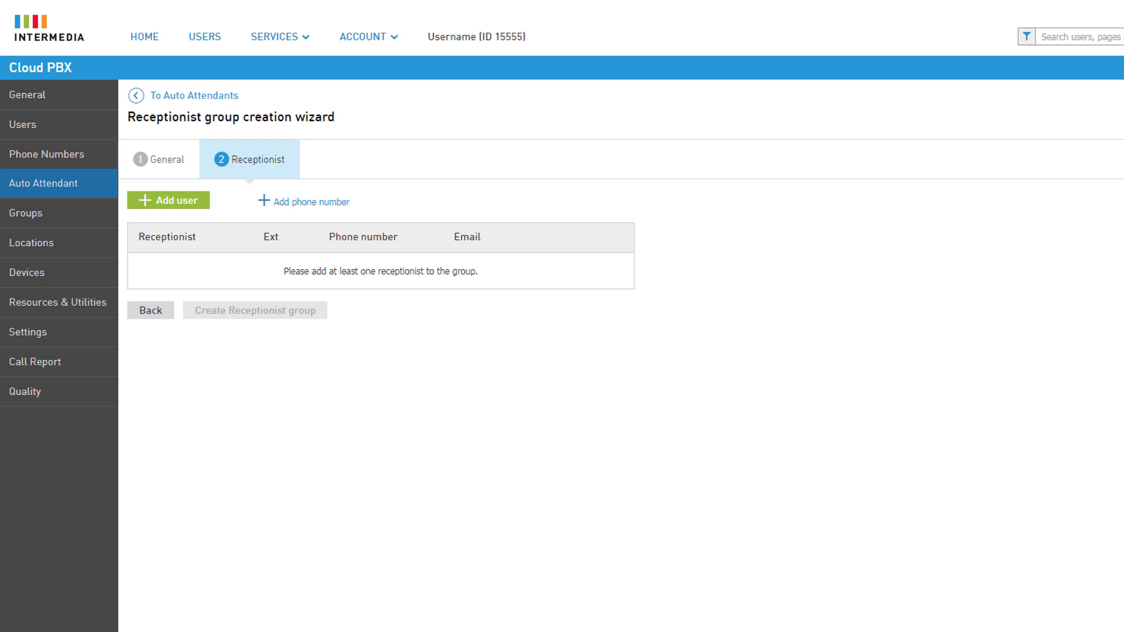
- Add the users at extensions 102 and 101 as receptionists and create the Customer Support Ring First group
left_click(169, 200)
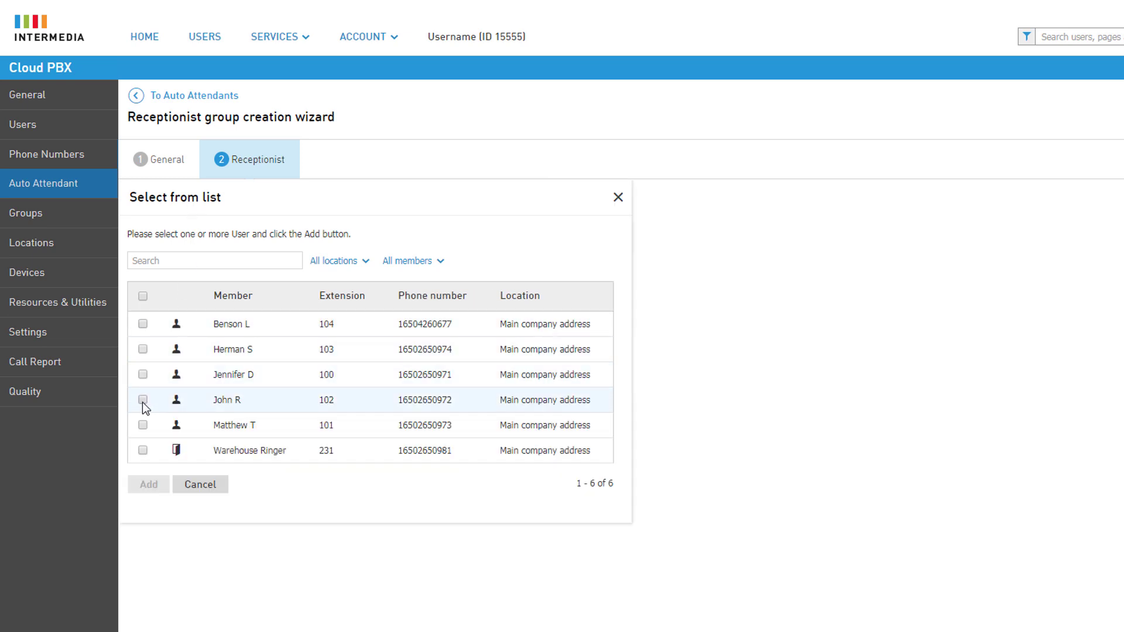
left_click(143, 400)
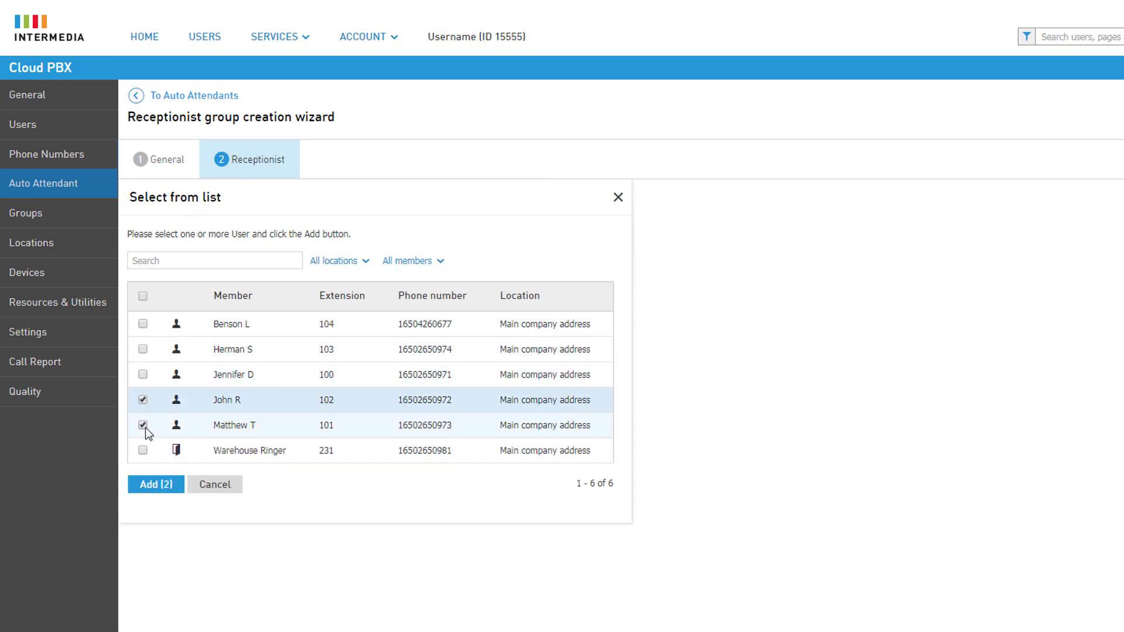
left_click(155, 486)
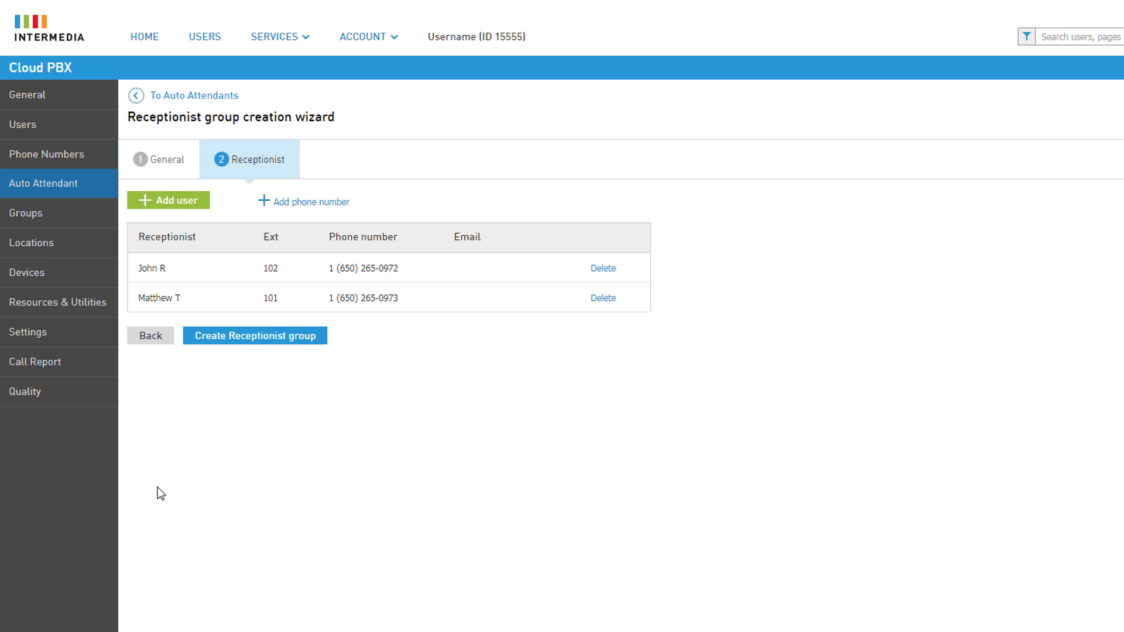
left_click(240, 338)
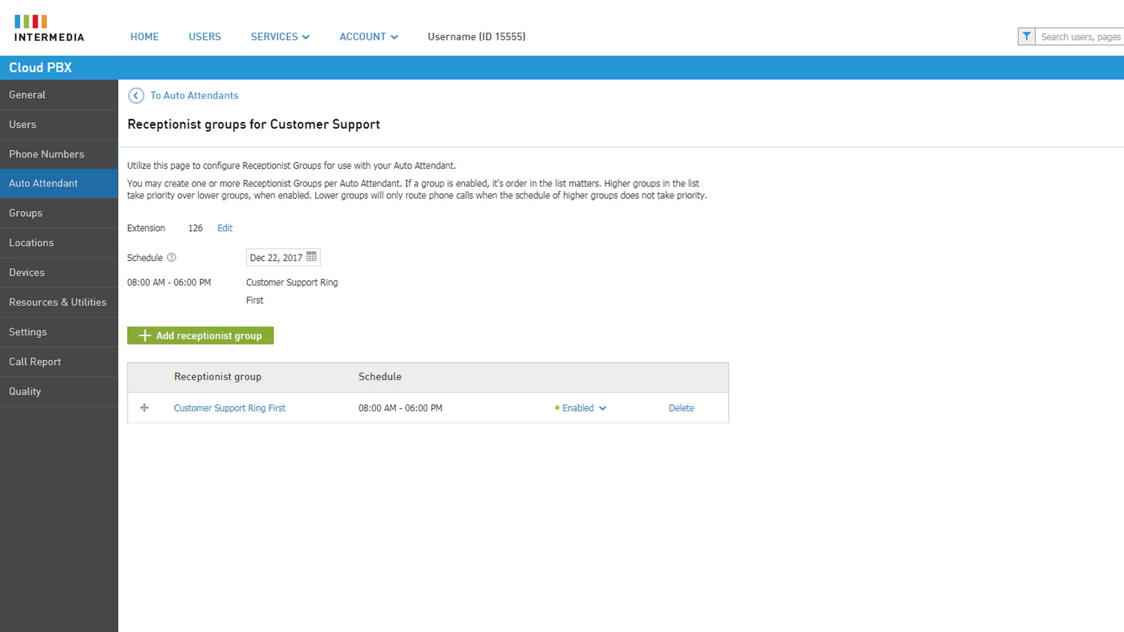
- Name the second group Customer Support Lunch, display name Receptionist Lunch, scheduled 11:00 to 12:00
left_click(332, 224)
key("BackSpace")
key("BackSpace")
type("Lunch")
left_click(325, 253)
type("Receptionist Lunch")
left_click(269, 378)
type("11:00")
left_click(406, 379)
type("1200")
left_click(158, 412)
- Add the user at extension 104 as receptionist and create the lunch group
left_click(192, 202)
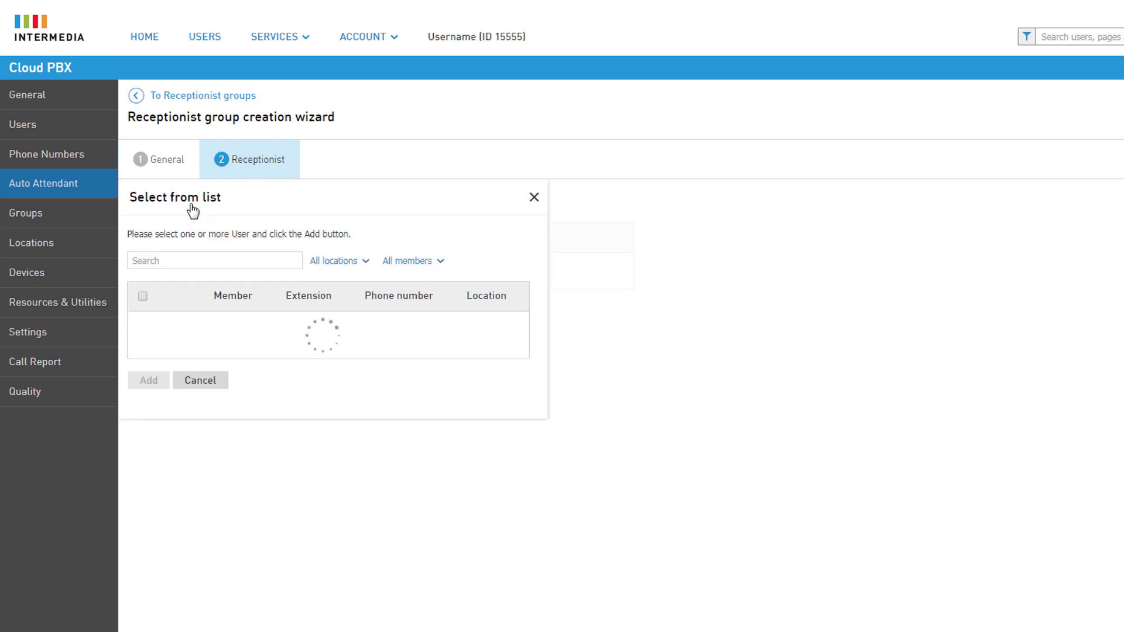
left_click(143, 323)
left_click(154, 413)
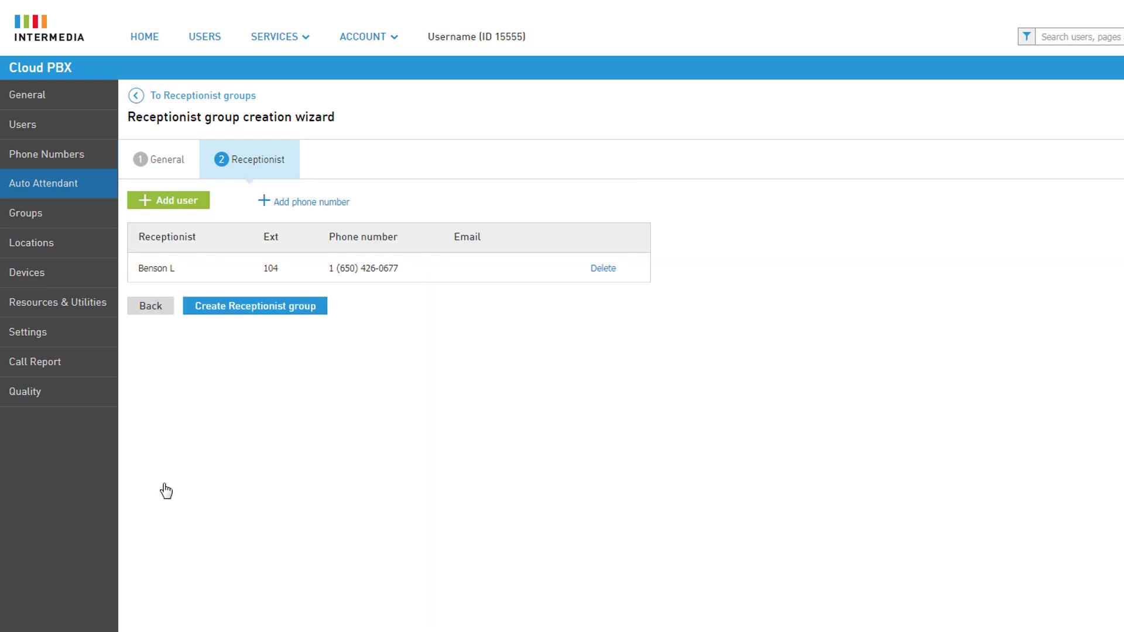
left_click(208, 311)
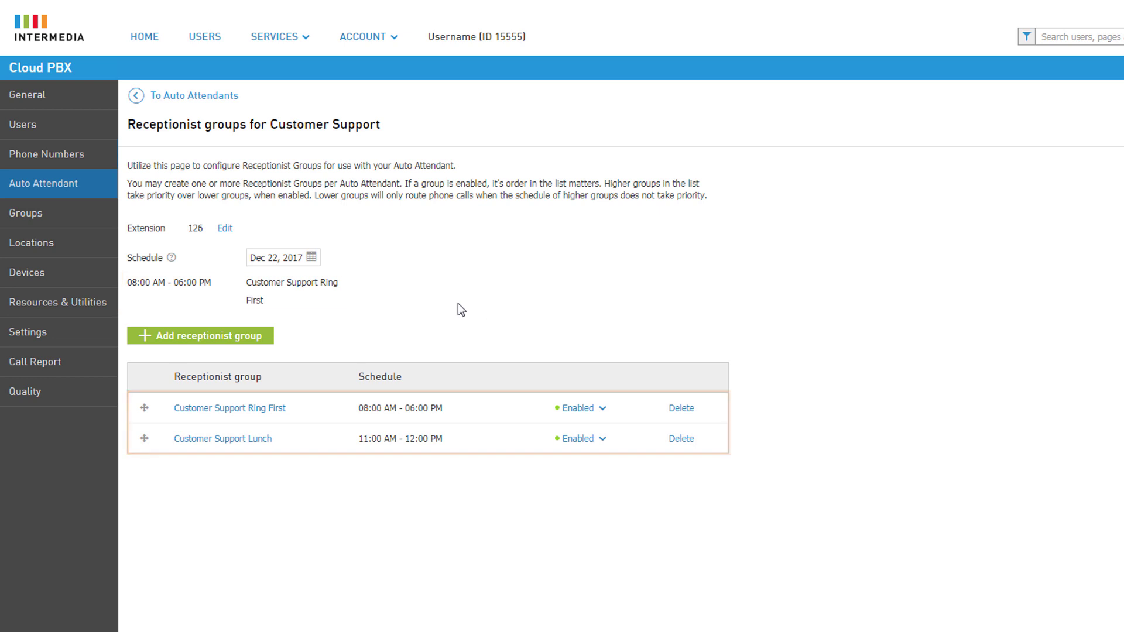
- Move Customer Support Lunch above Customer Support Ring First and set it to Disabled
left_click_drag(250, 450, 299, 406)
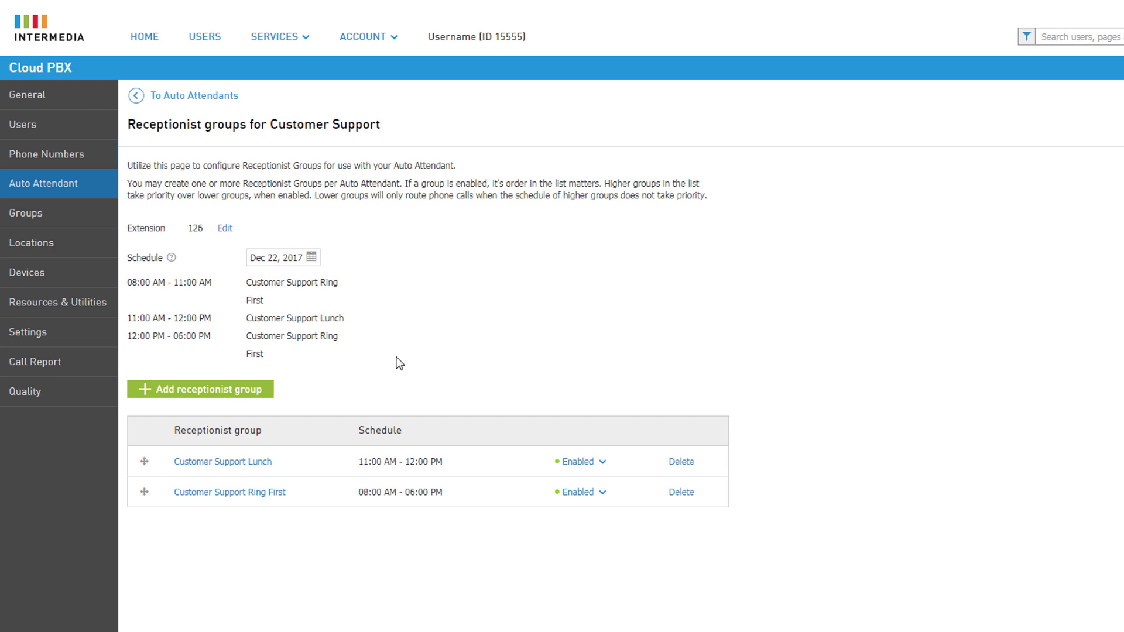
left_click(570, 463)
left_click(576, 489)
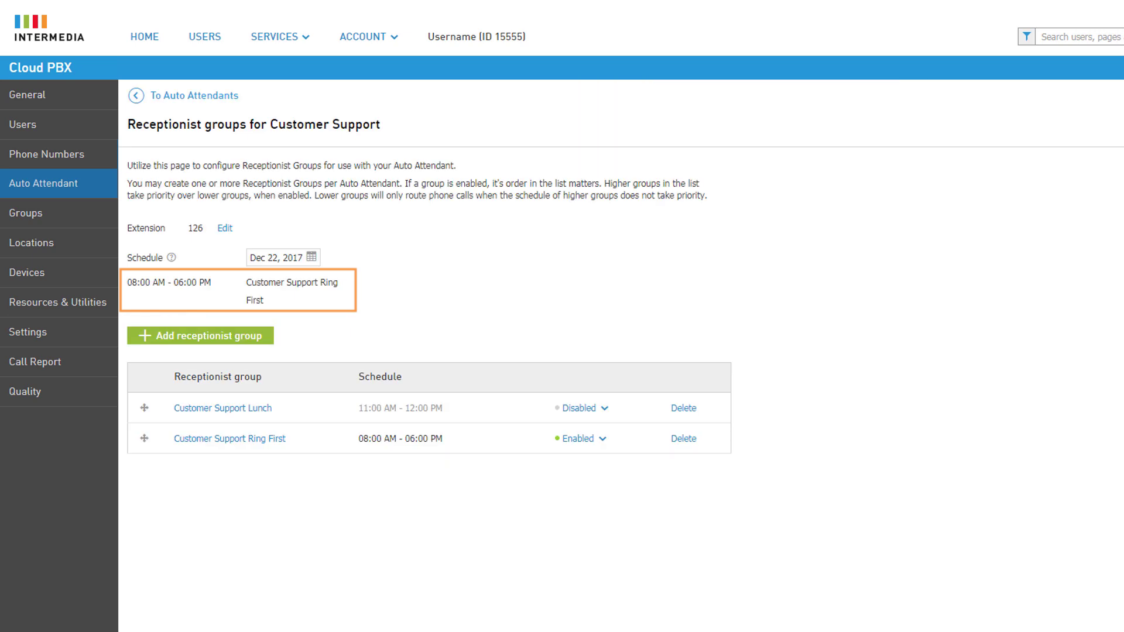
- Re-enable Customer Support Lunch and return to the Auto Attendant list
left_click(579, 408)
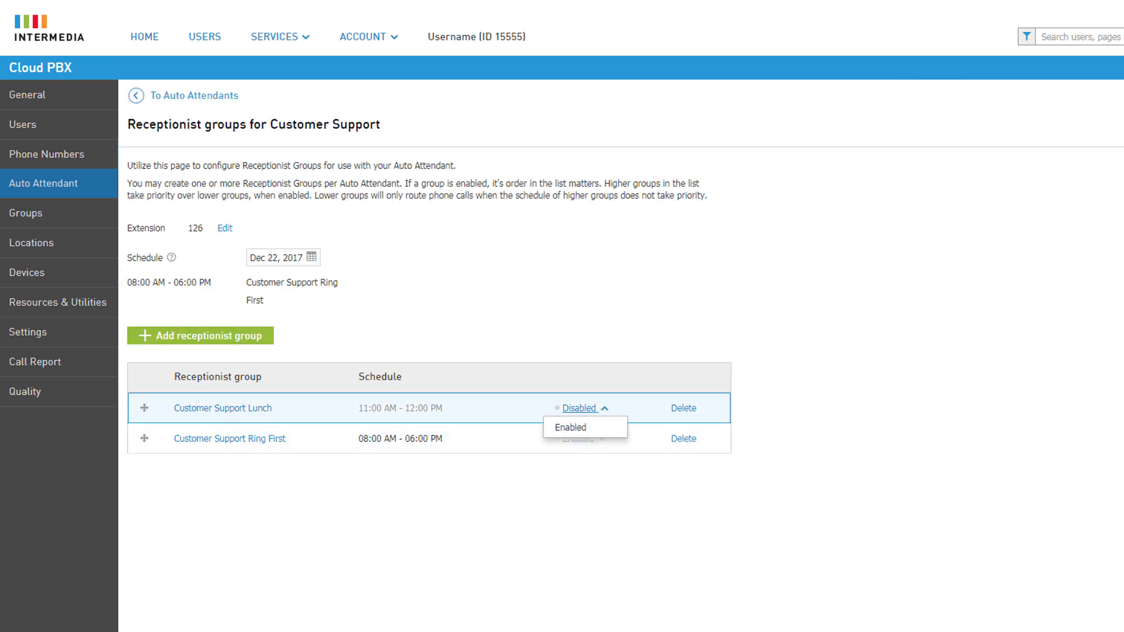
left_click(570, 428)
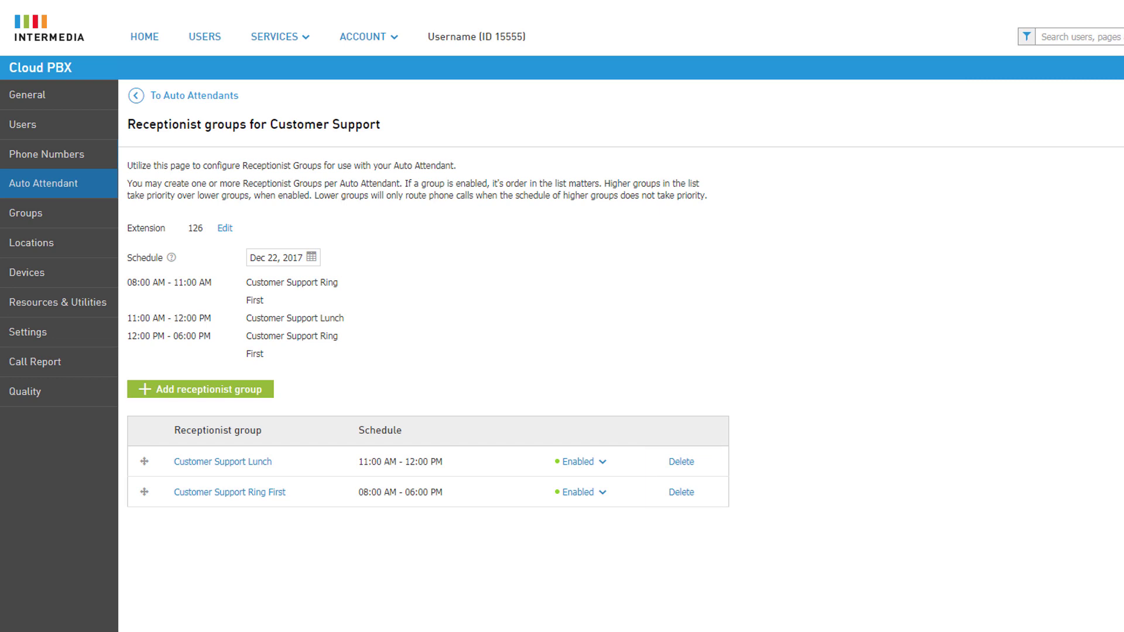
left_click(208, 99)
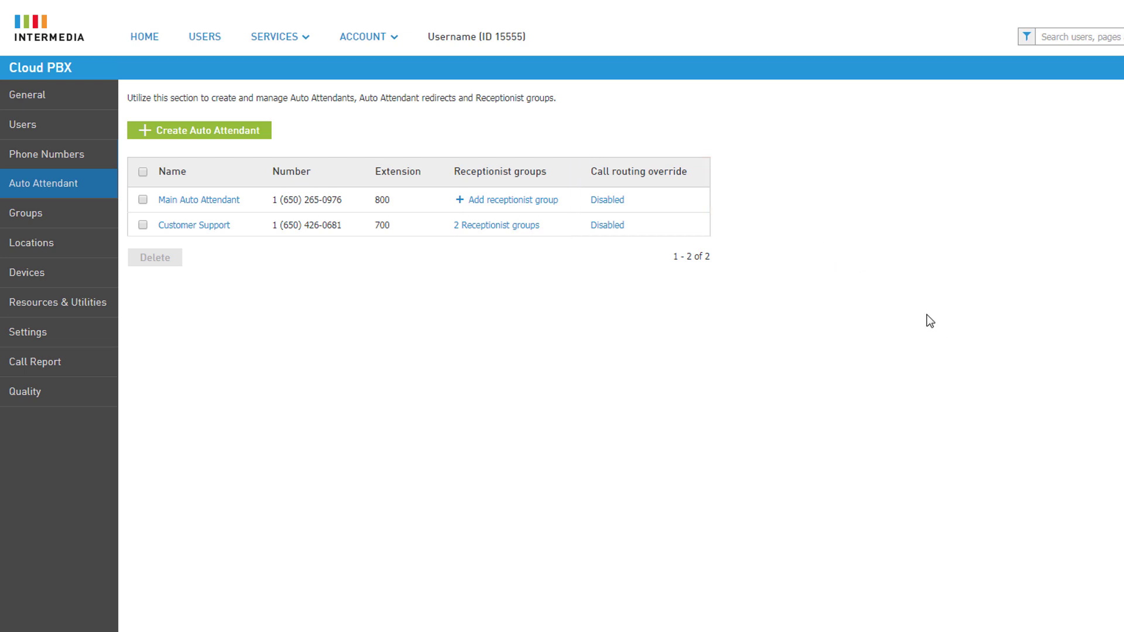
- Enable Customer Support's call routing override, redirecting to extension 249 (Huntgroup Customer Service)
left_click(620, 226)
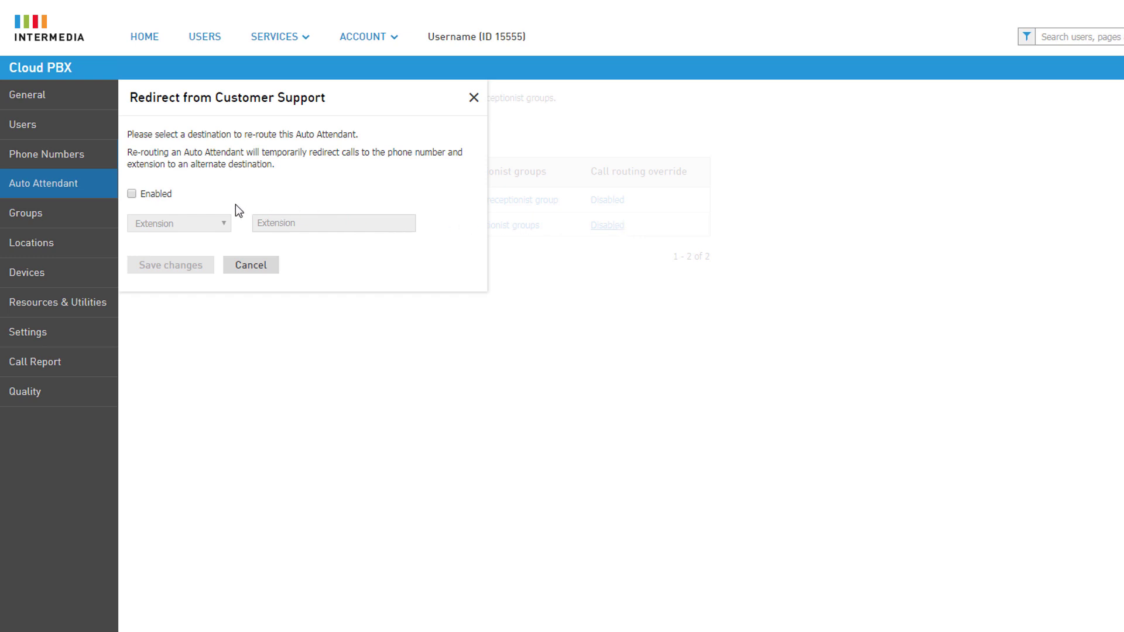
left_click(166, 194)
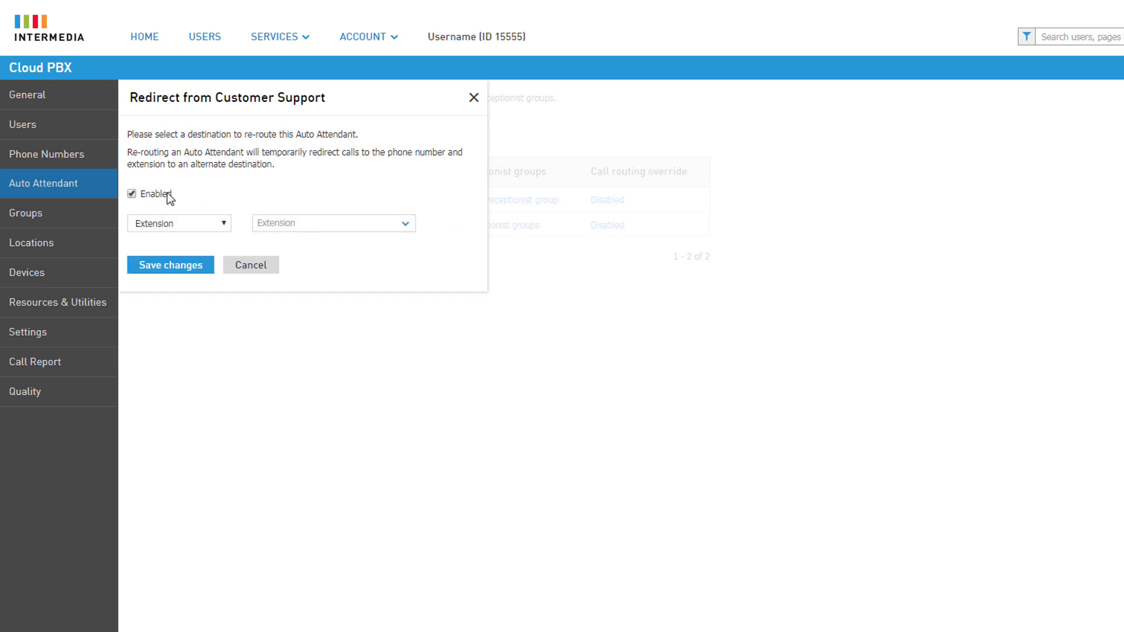
left_click(198, 226)
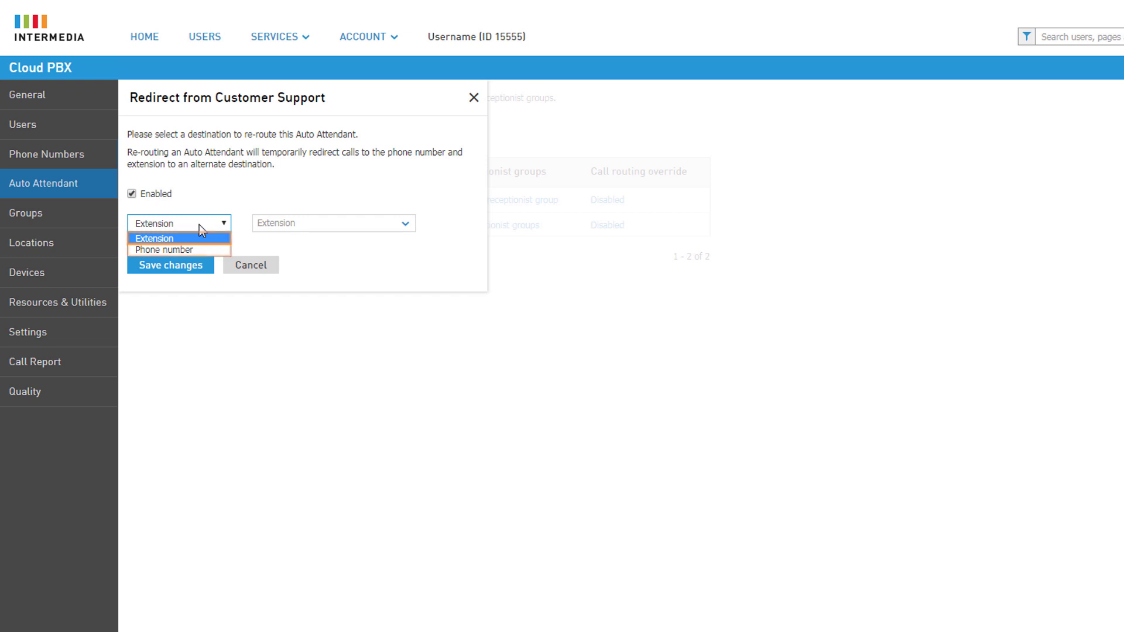
left_click(199, 224)
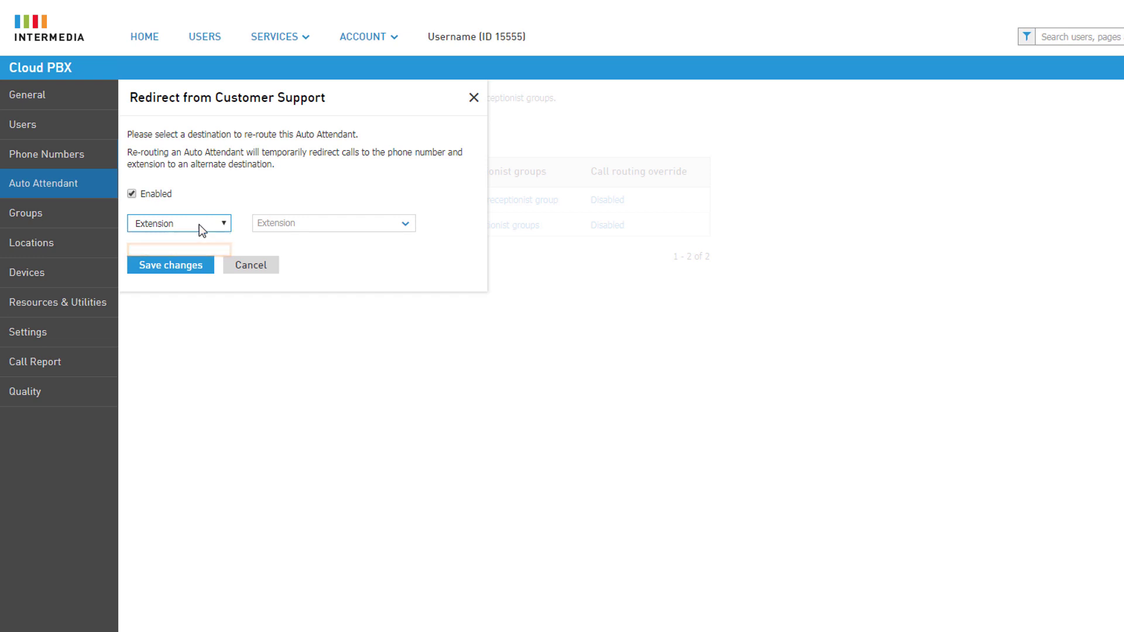
left_click(407, 223)
left_click_drag(408, 258, 403, 345)
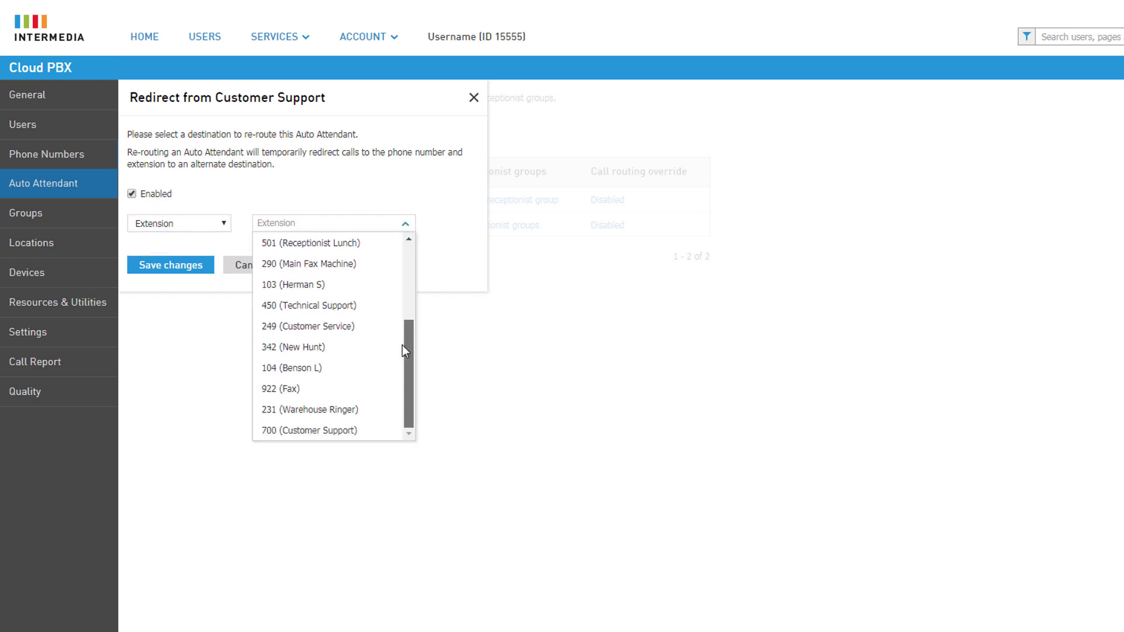
left_click(394, 329)
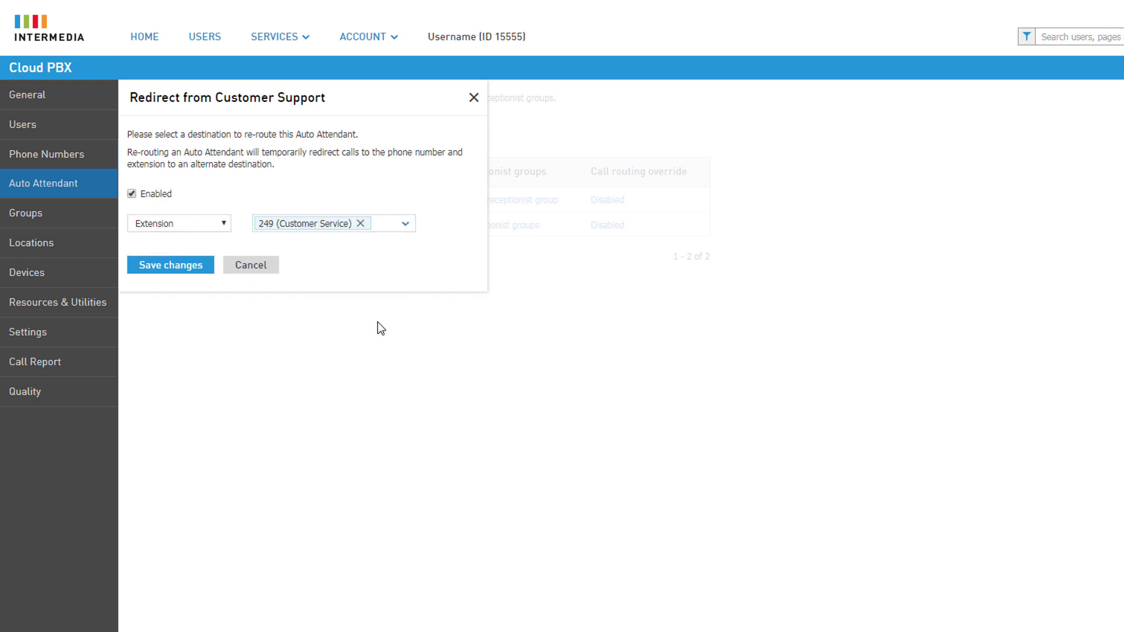
- Save the redirect, then reopen its settings and untick Enabled
left_click(175, 266)
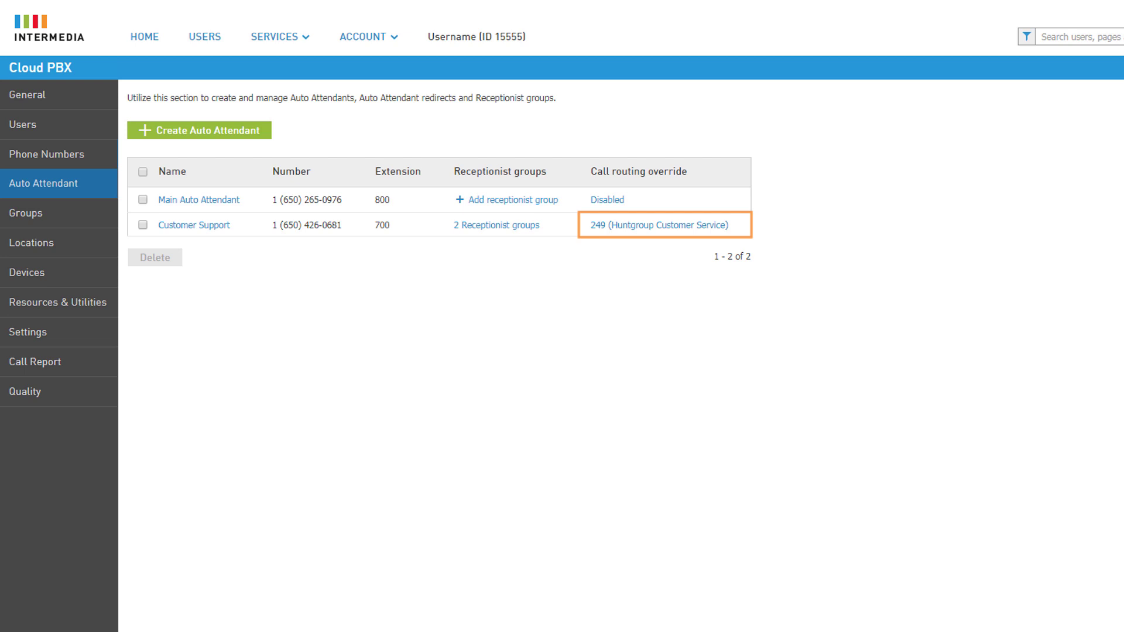
left_click(638, 234)
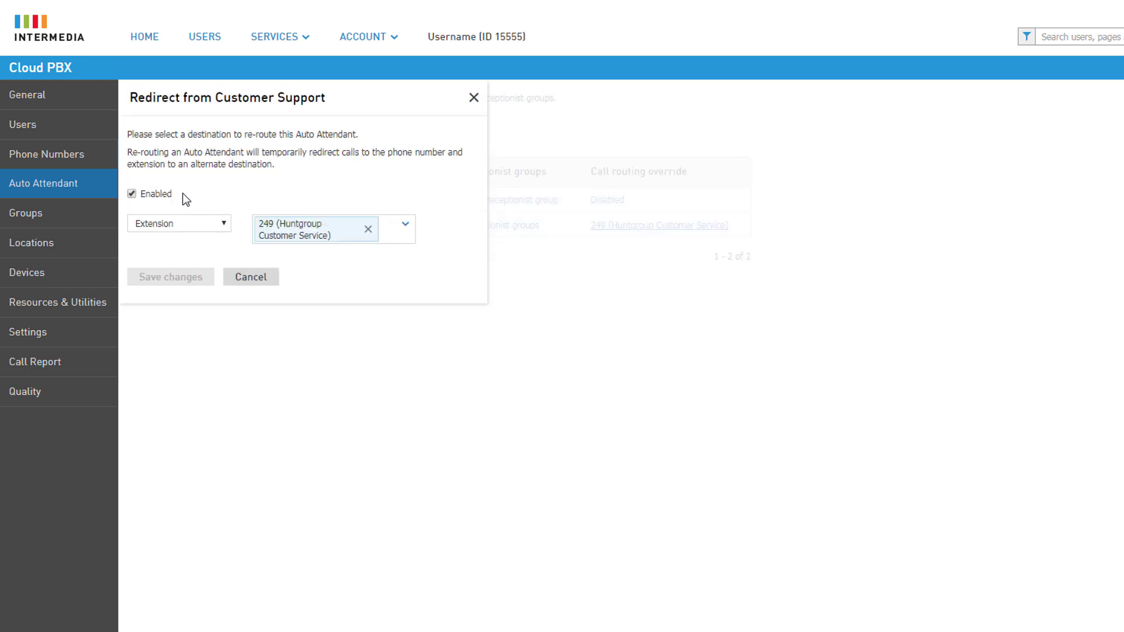
left_click(167, 195)
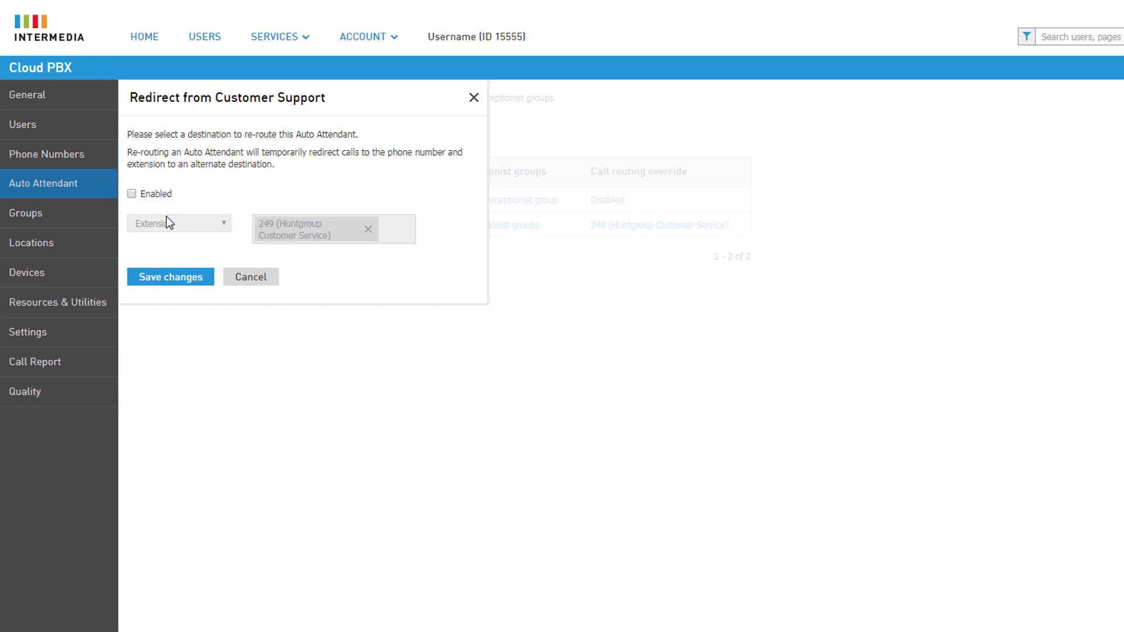